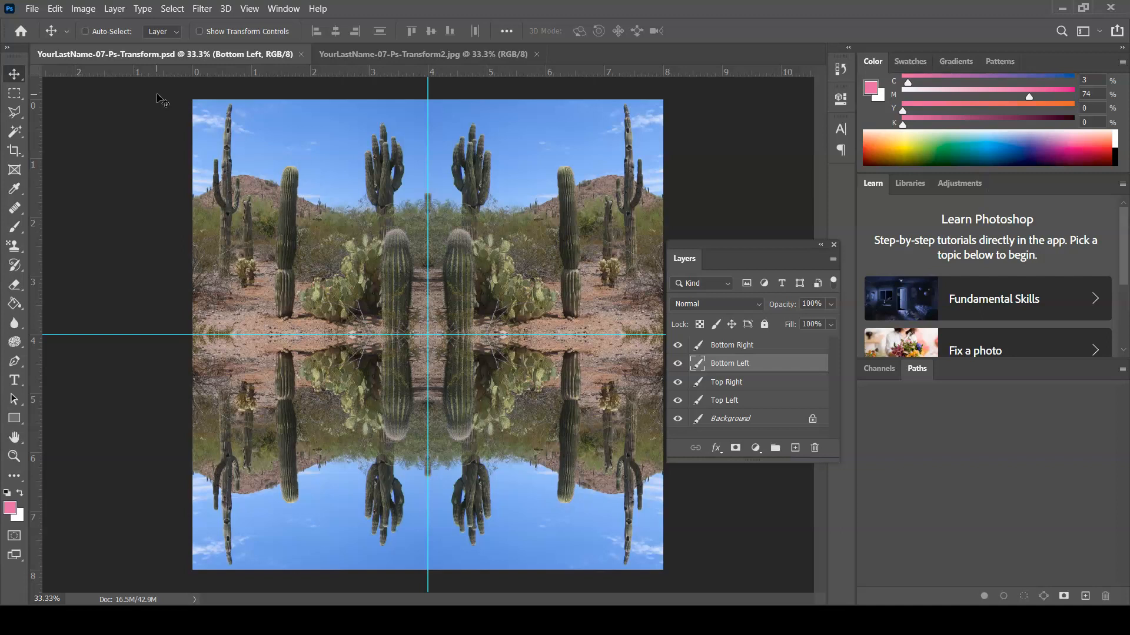
click(161, 93)
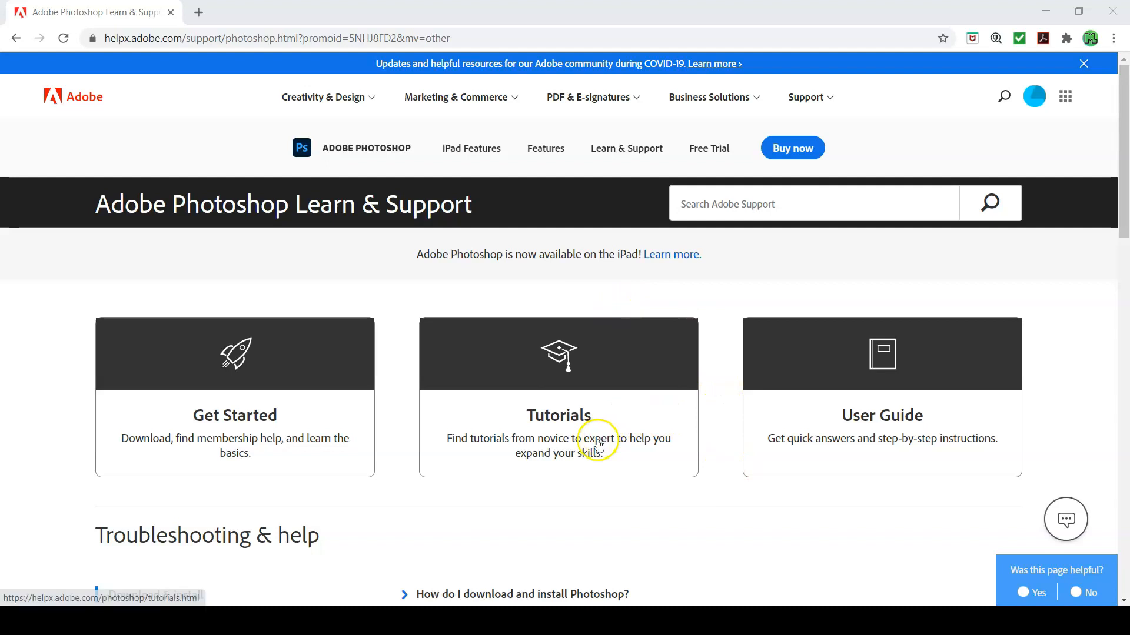
Step: Browse the Photoshop tutorials page and the Workspace topic of the Photoshop User Guide on Adobe's support site
click(598, 441)
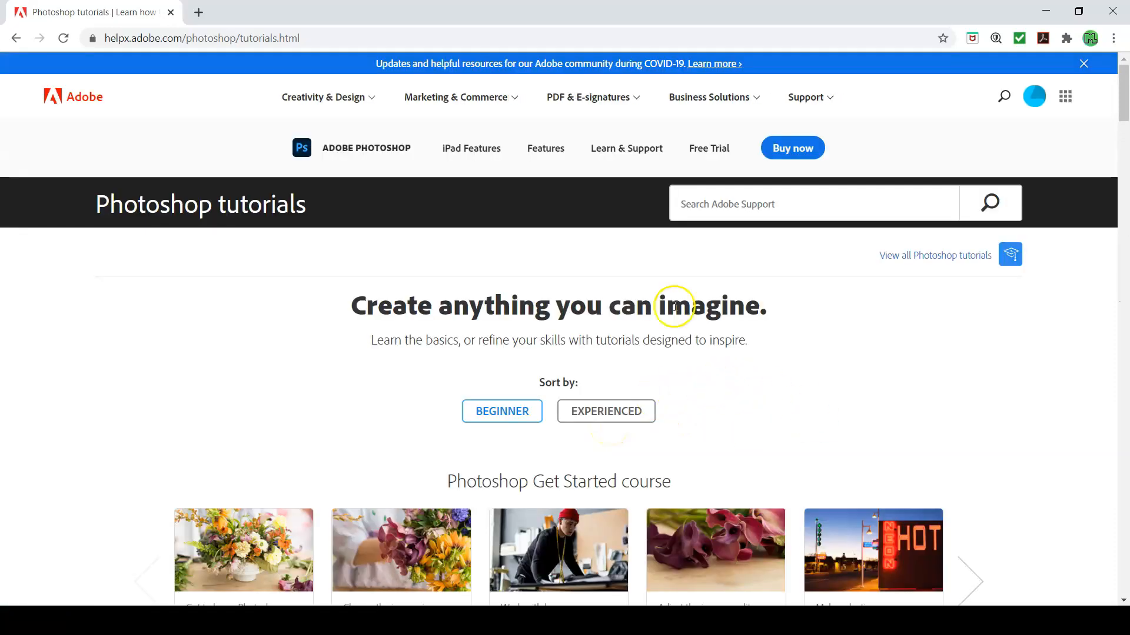
click(646, 152)
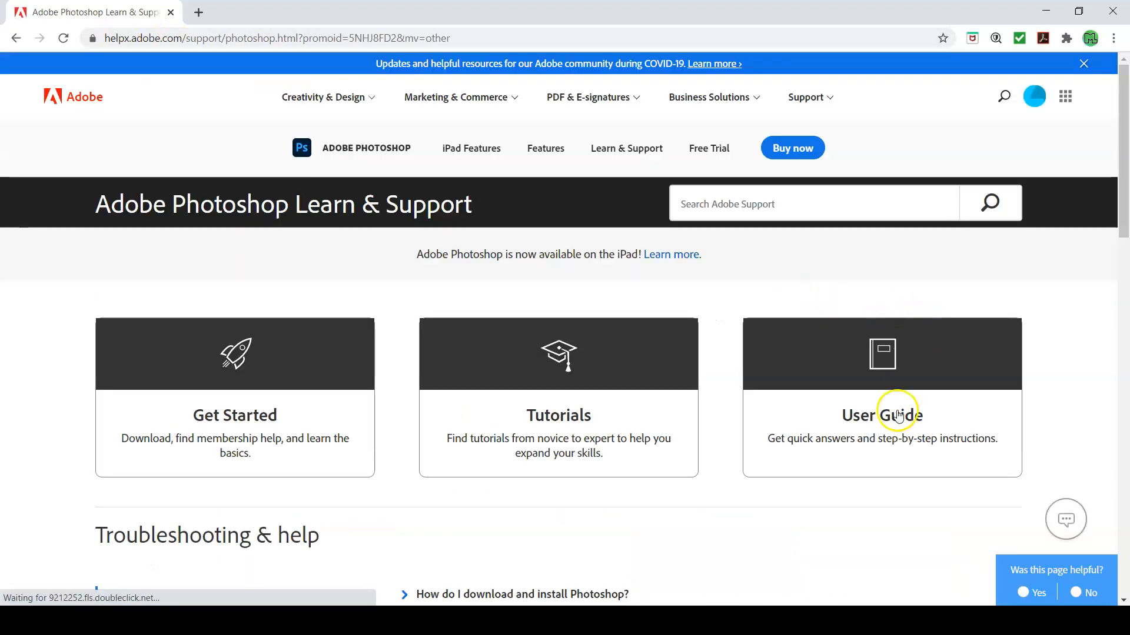
click(899, 416)
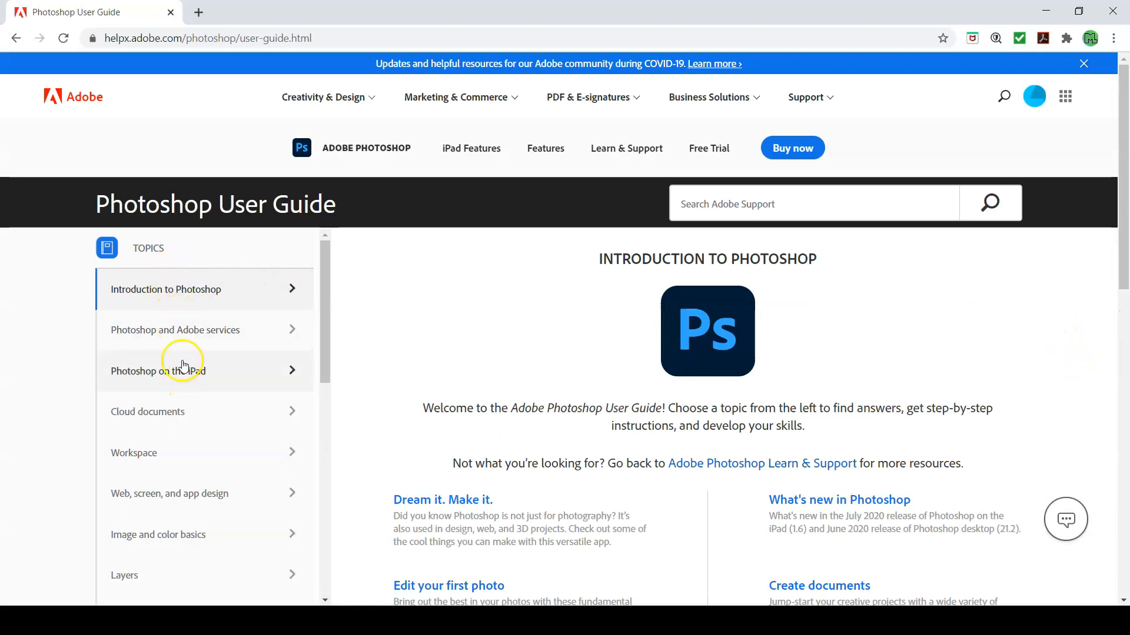
click(146, 454)
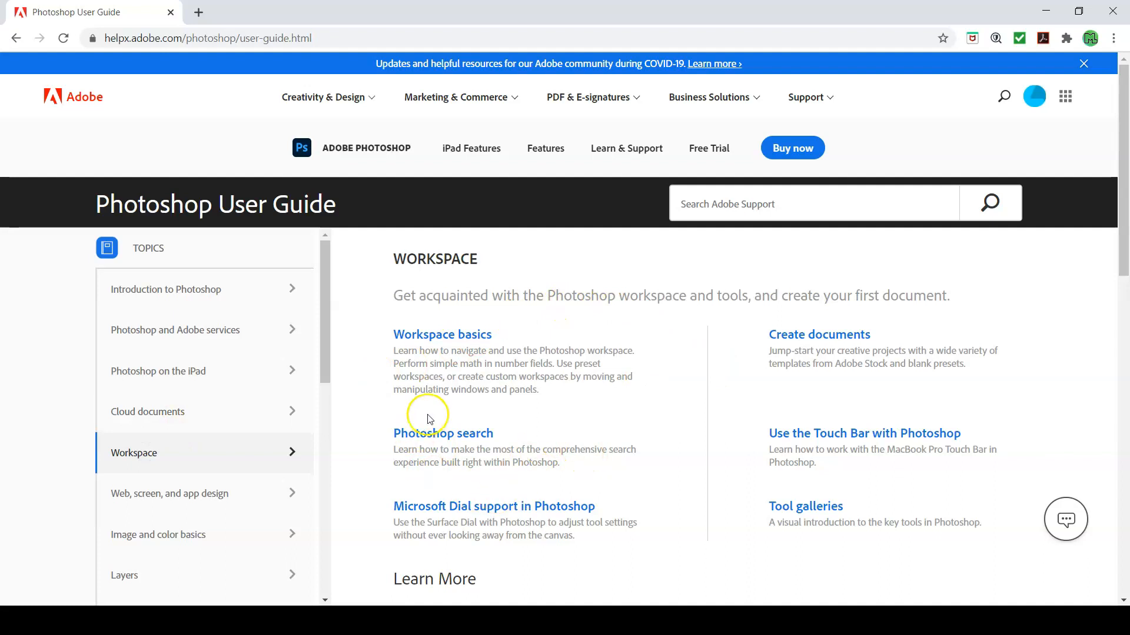
scroll(700, 465, down, 4)
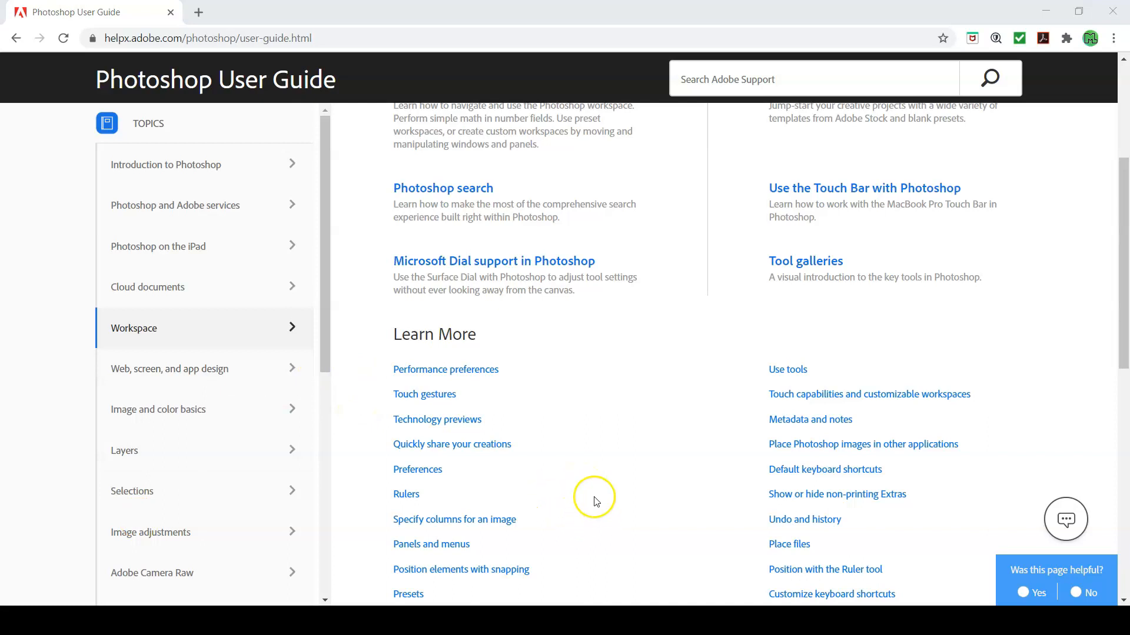
scroll(583, 497, up, 5)
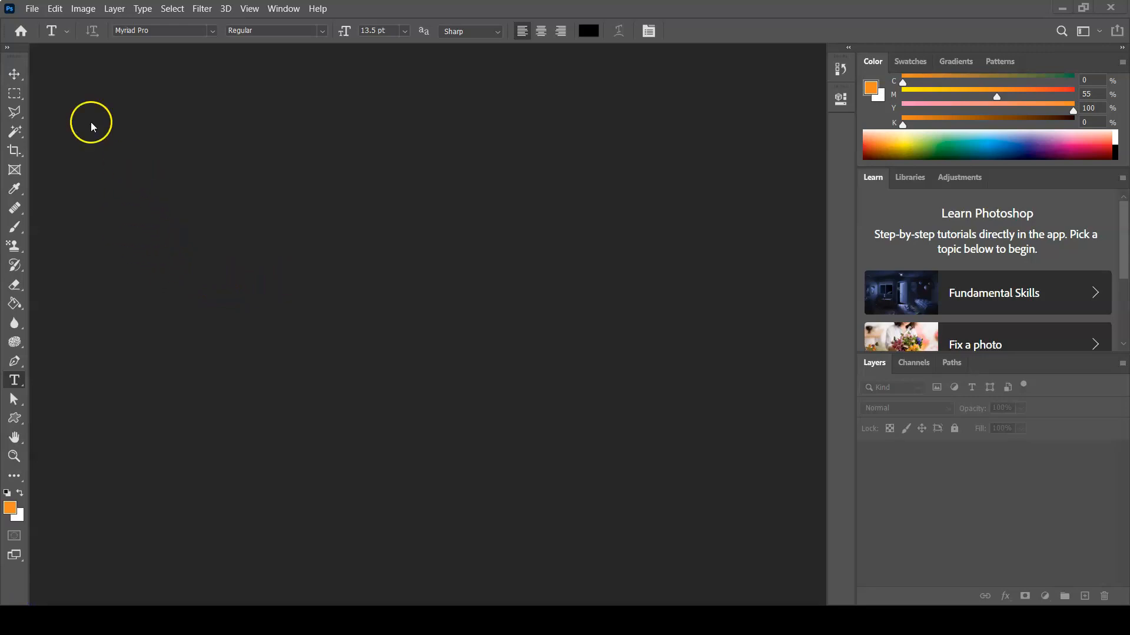
Step: Create a new 4 x 4 inch document at 300 pixels/inch in RGB Color with a white background
click(32, 9)
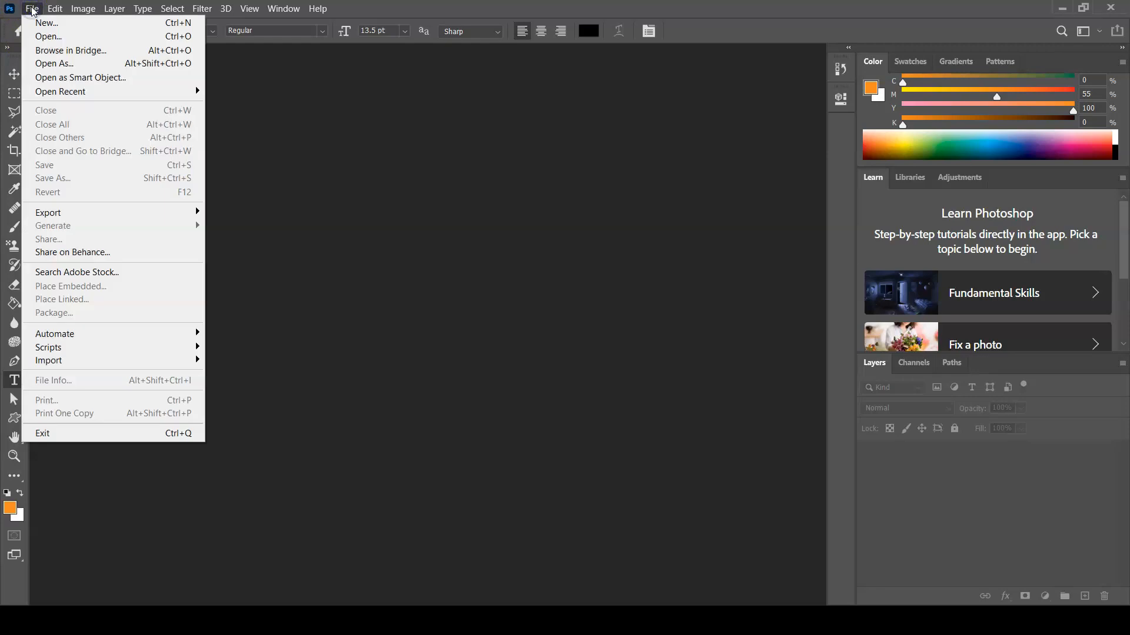
click(61, 25)
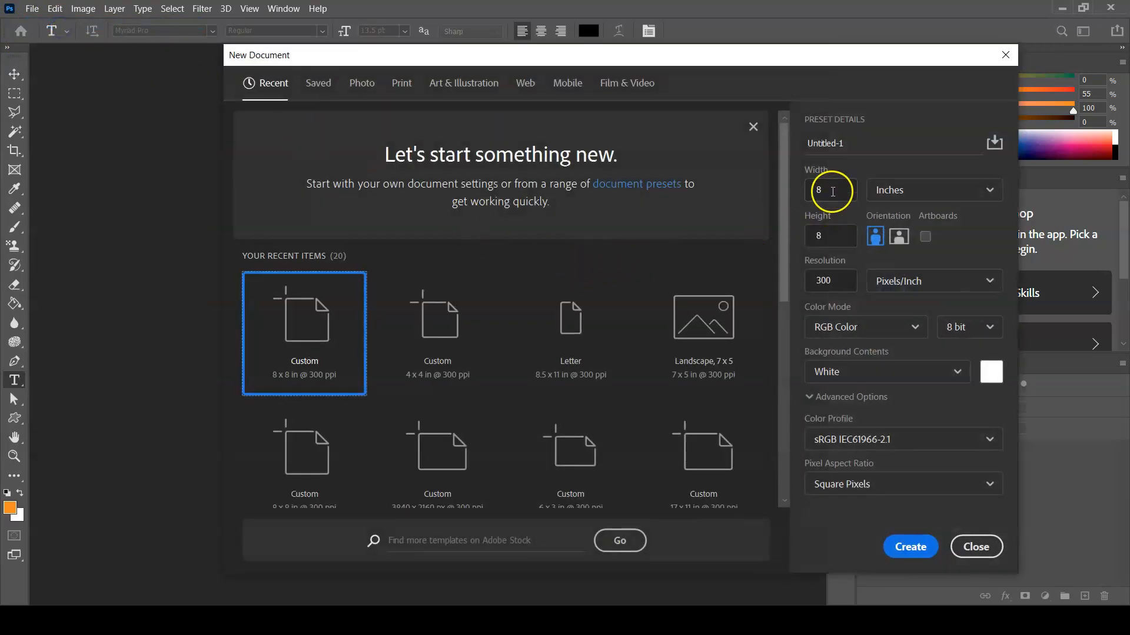
click(891, 192)
click(912, 253)
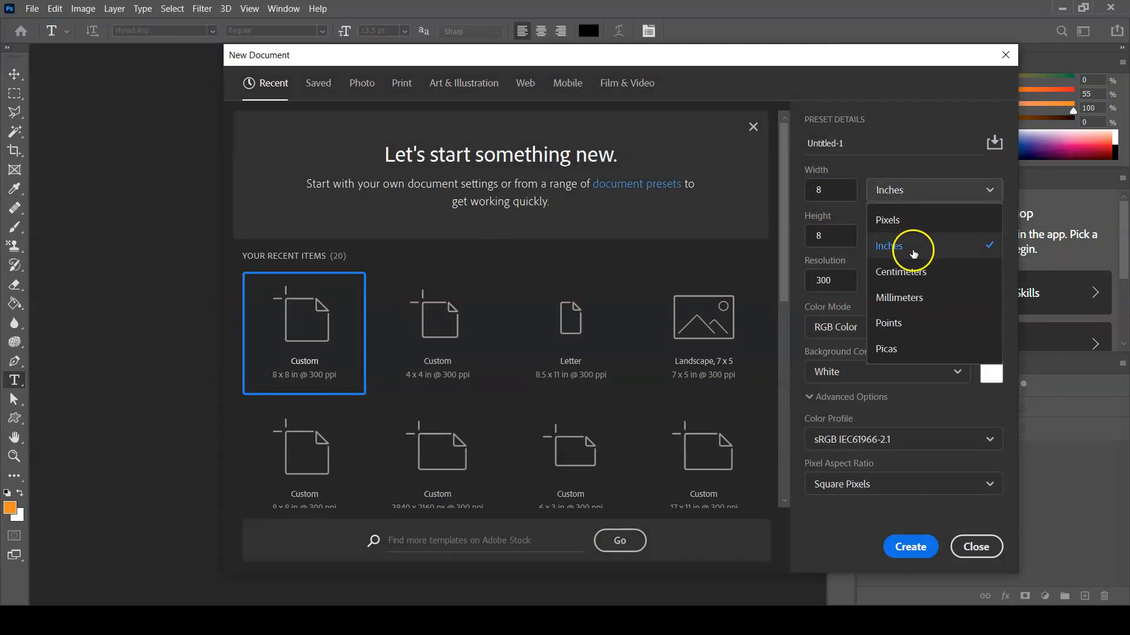
click(913, 253)
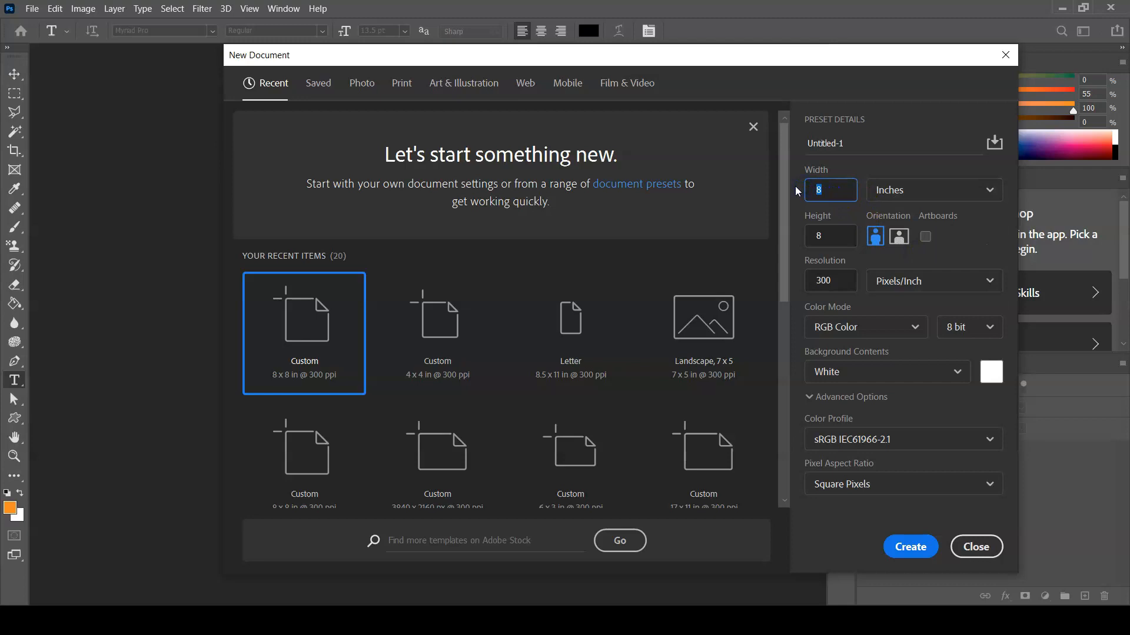
key(Tab)
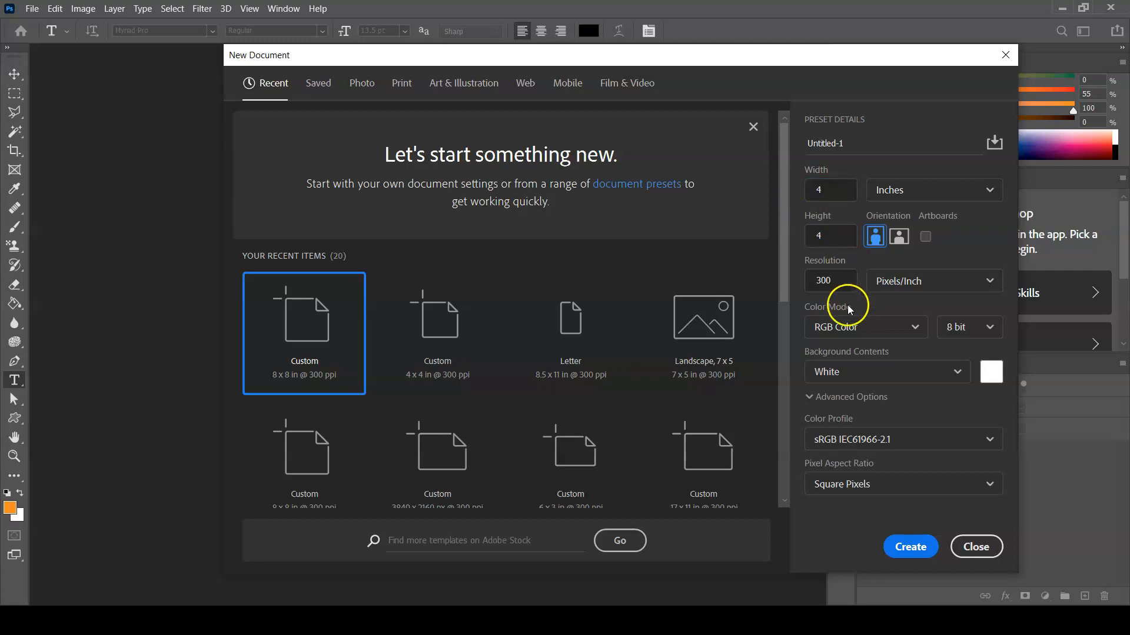
drag(840, 280, 790, 283)
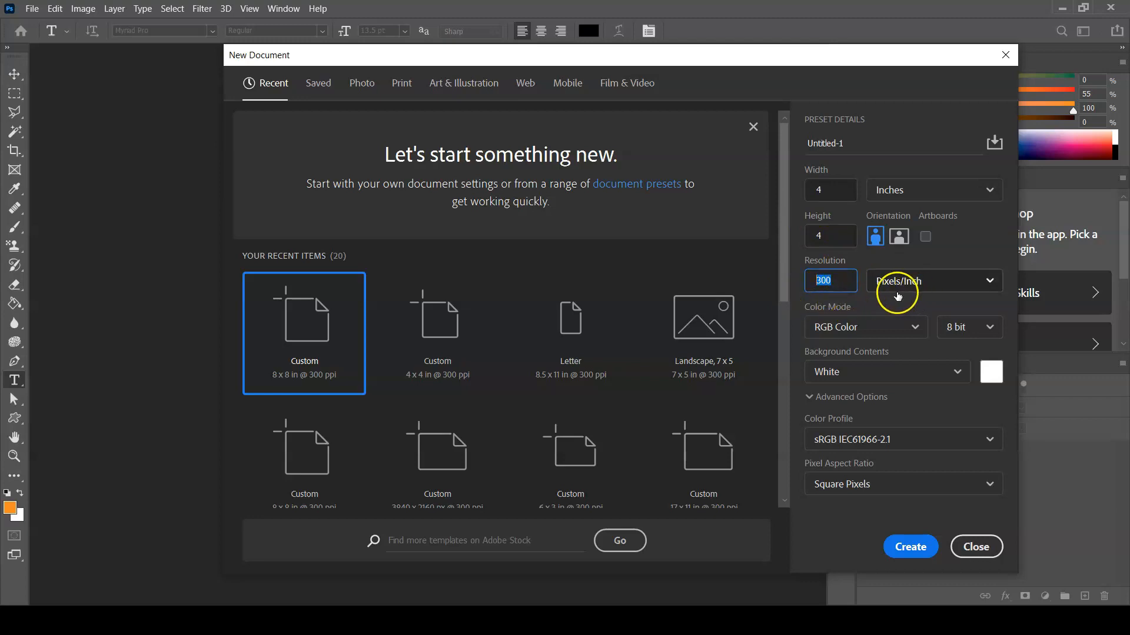
click(890, 294)
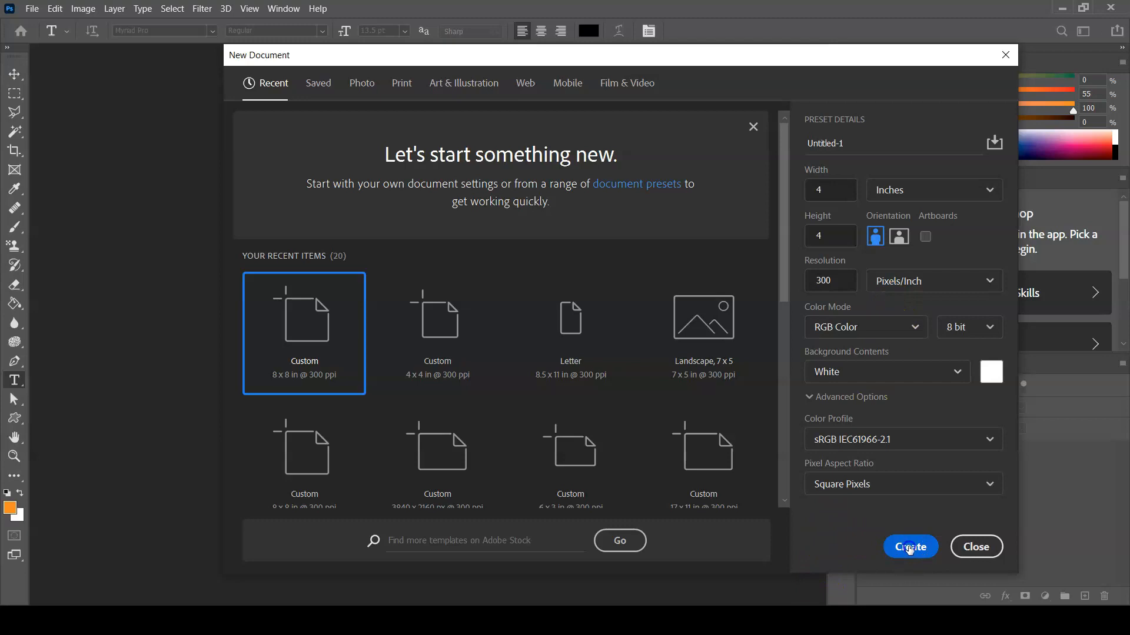
click(910, 548)
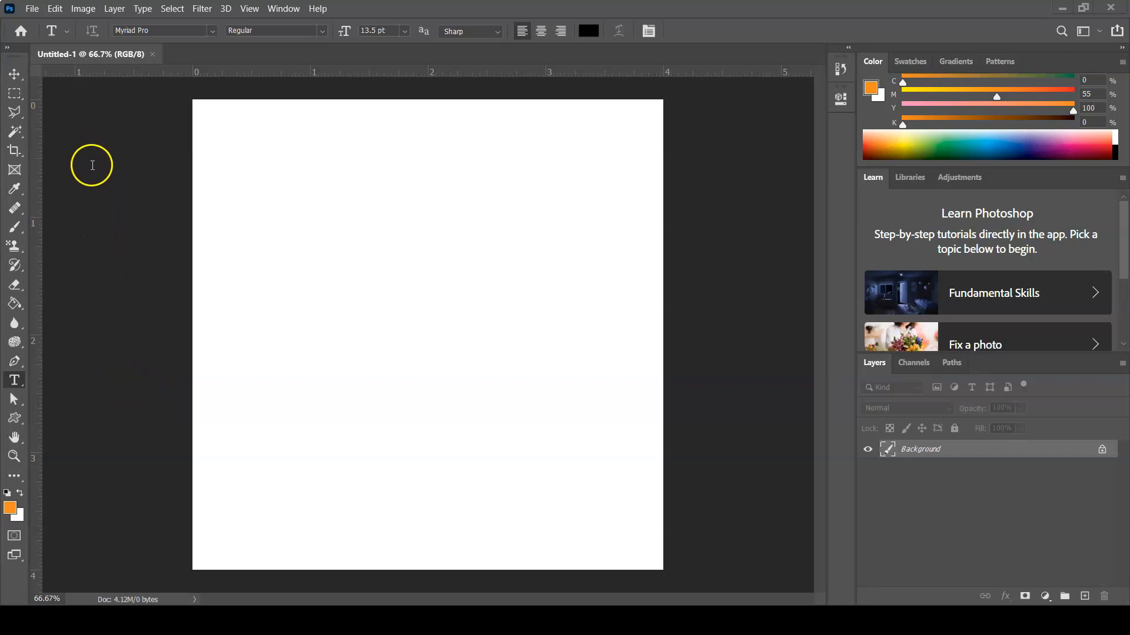
Step: Create a second new document, 8 x 8 inches at 300 pixels/inch, in RGB Color with a white background
click(32, 10)
click(59, 22)
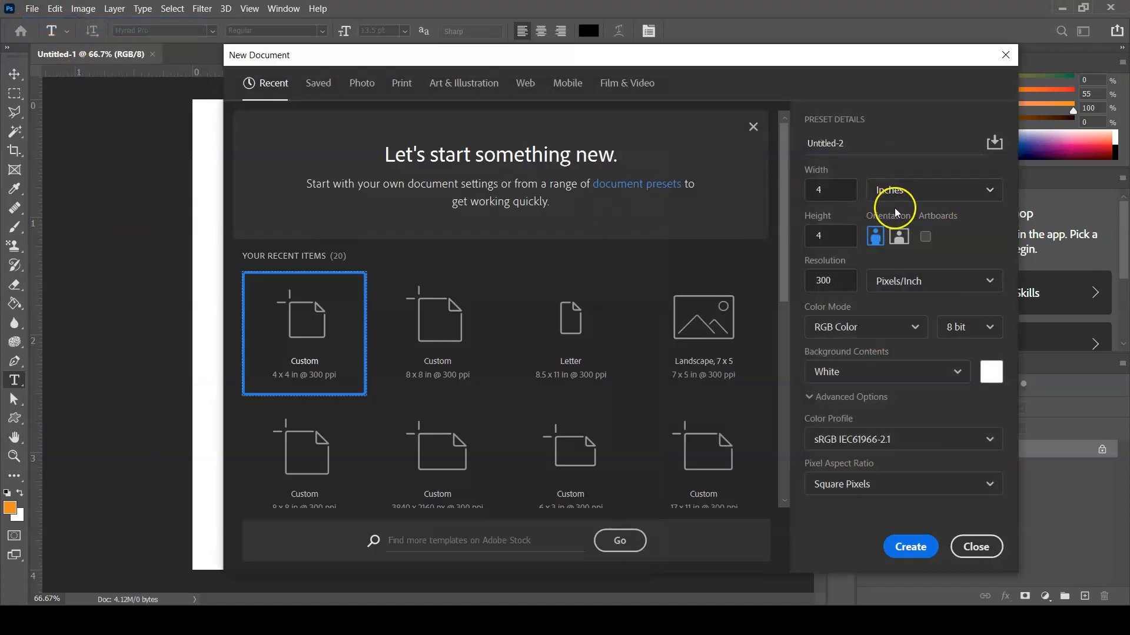
click(810, 189)
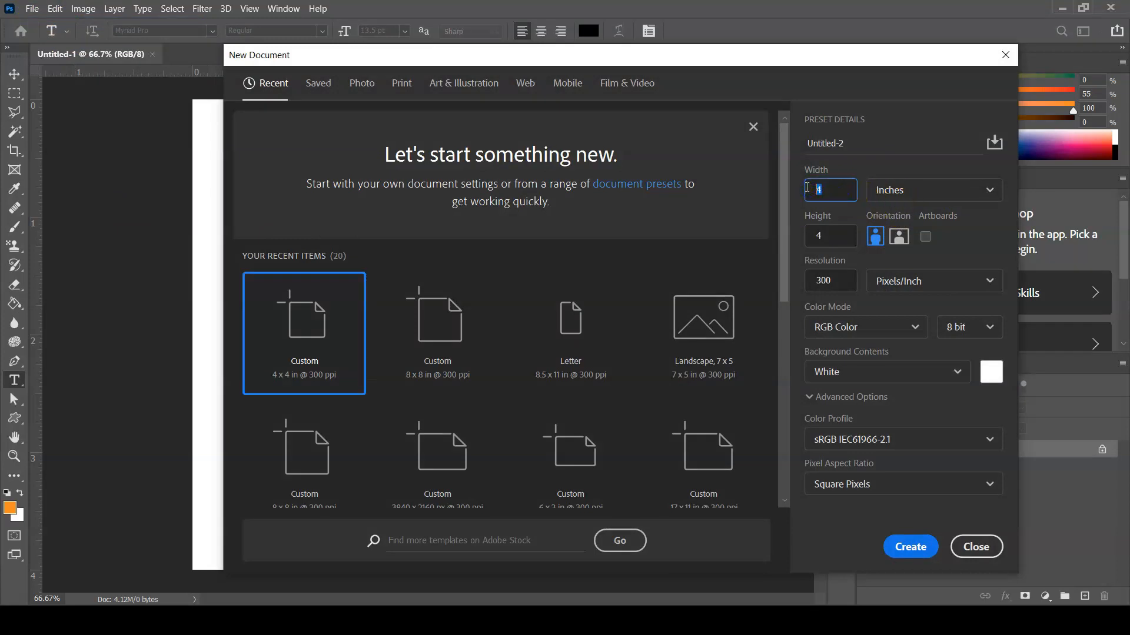
text(8)
key(Tab)
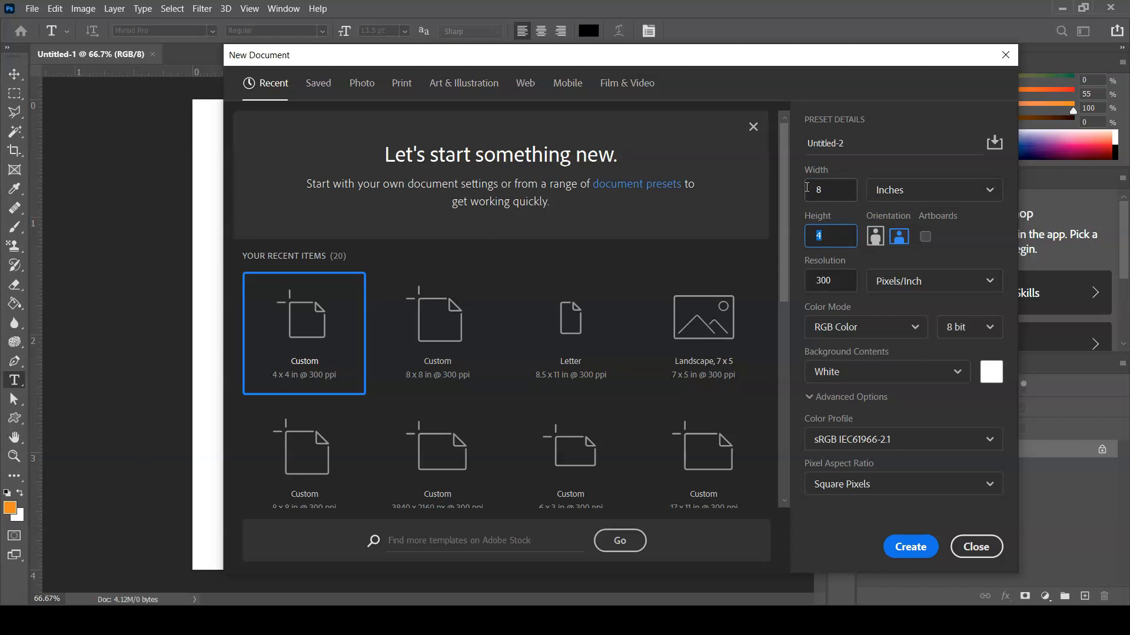
text(8)
key(Tab)
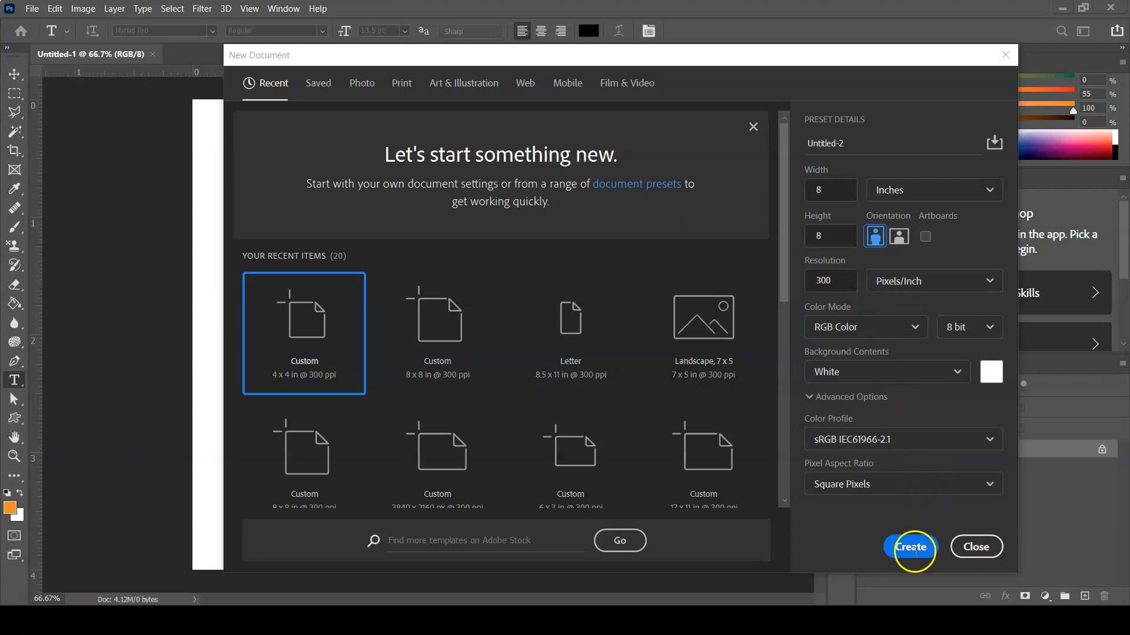
click(912, 549)
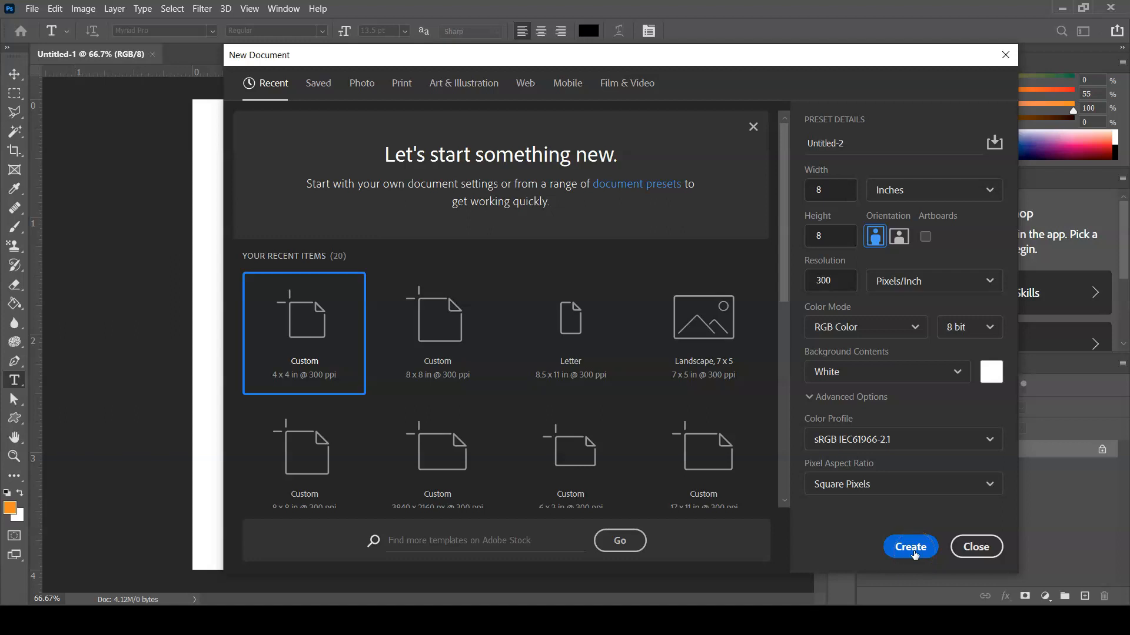
click(912, 547)
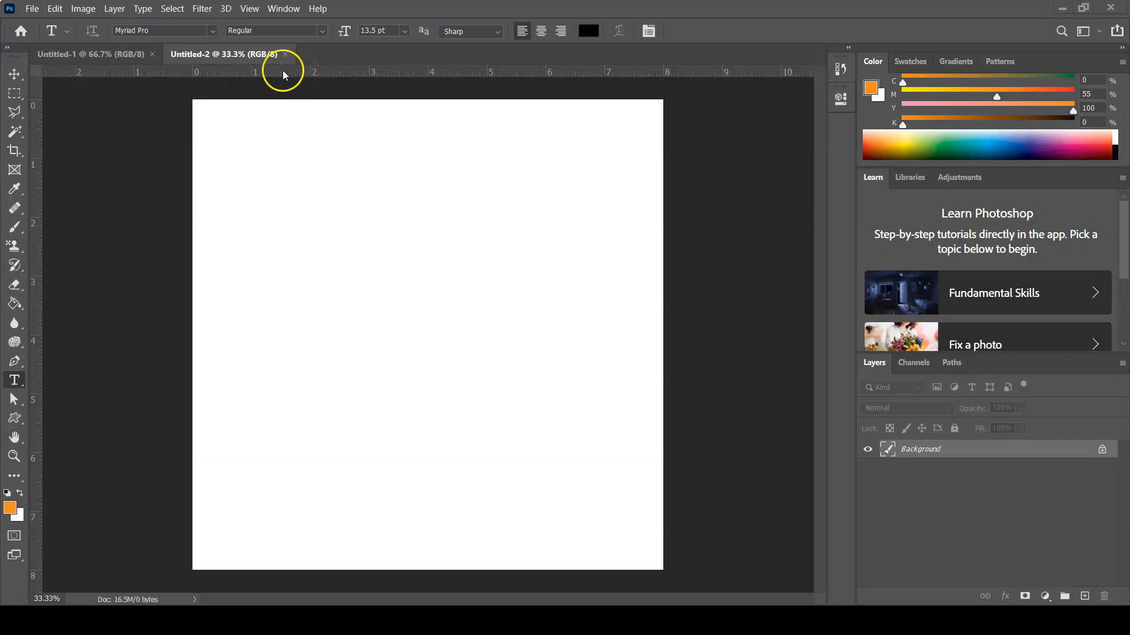
Step: Check that rulers are enabled, and place a horizontal and a vertical guide at 4 inches to divide the 8 x 8 inch canvas into quarters
click(249, 10)
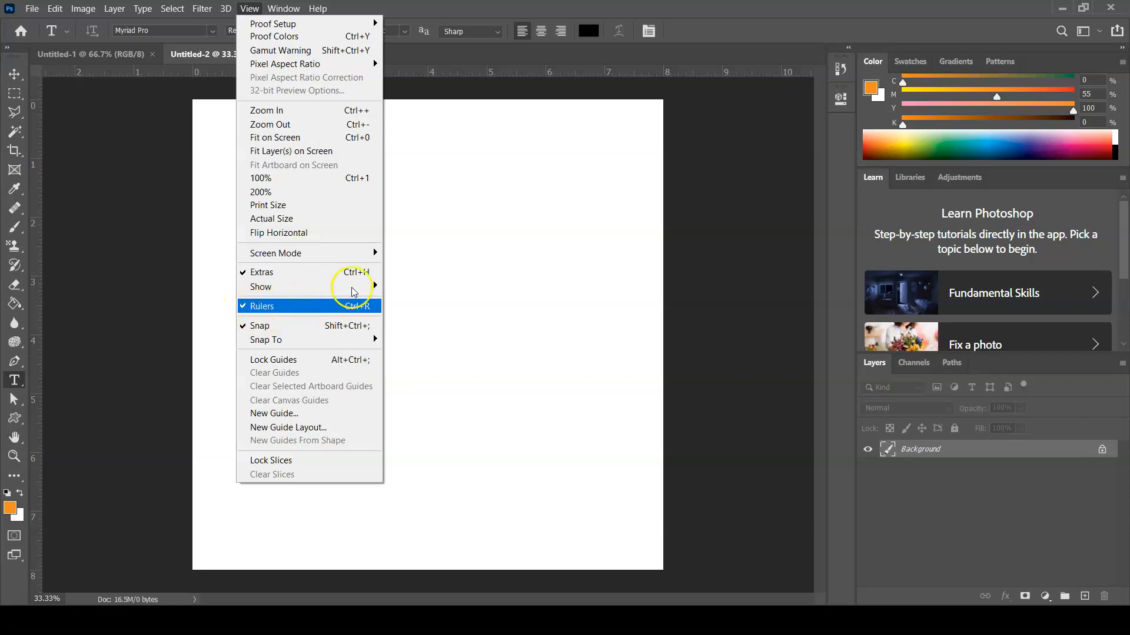
click(486, 10)
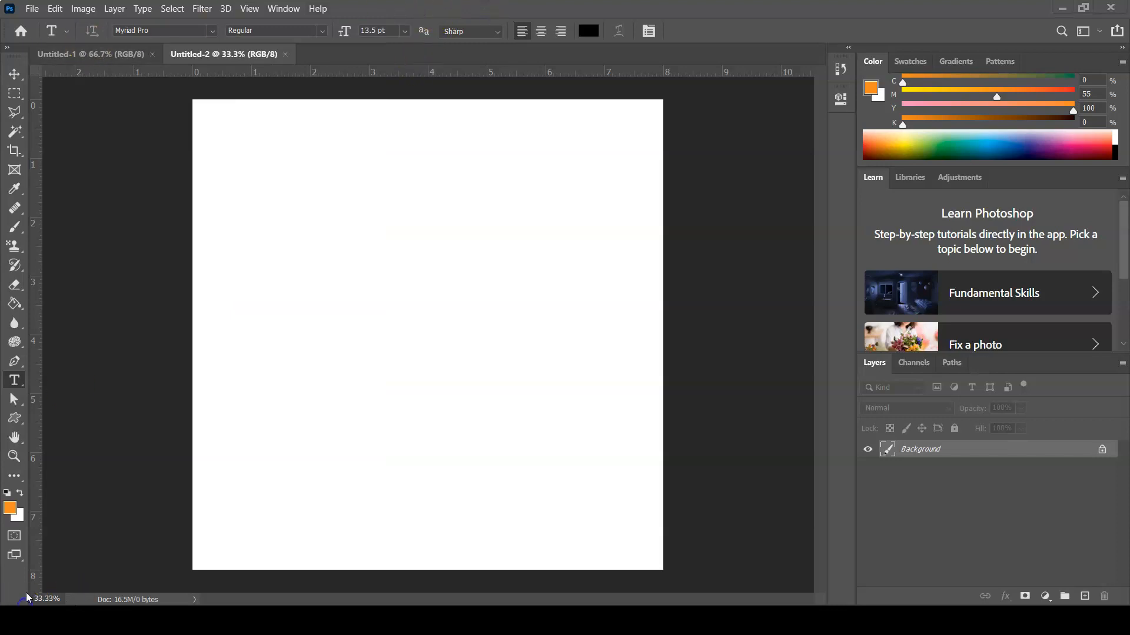
click(15, 76)
click(16, 75)
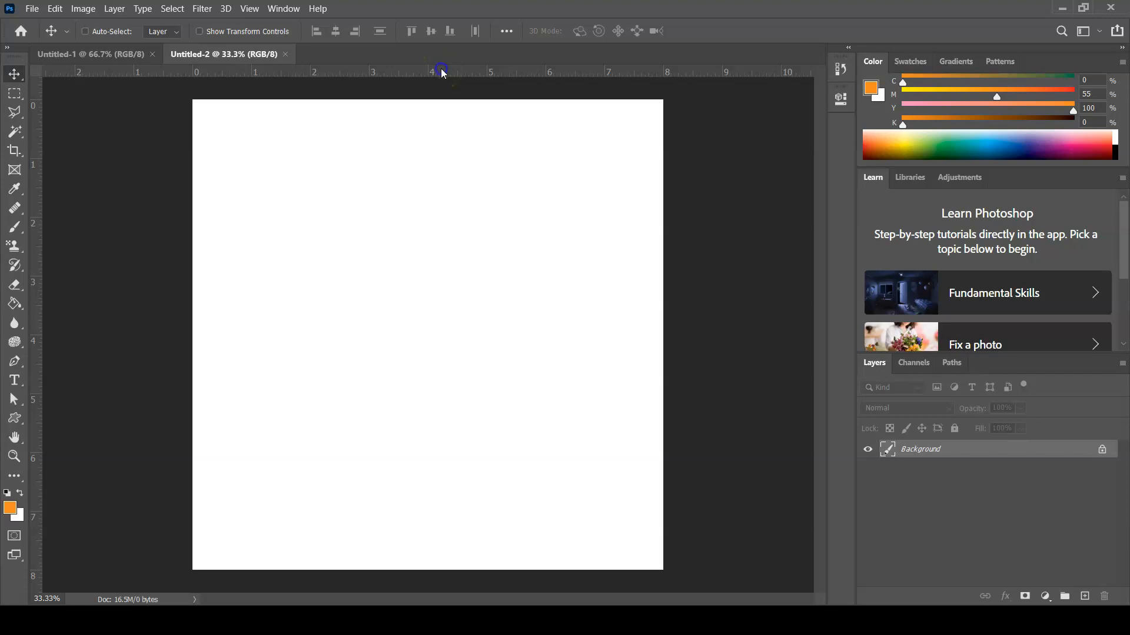
drag(443, 73, 418, 332)
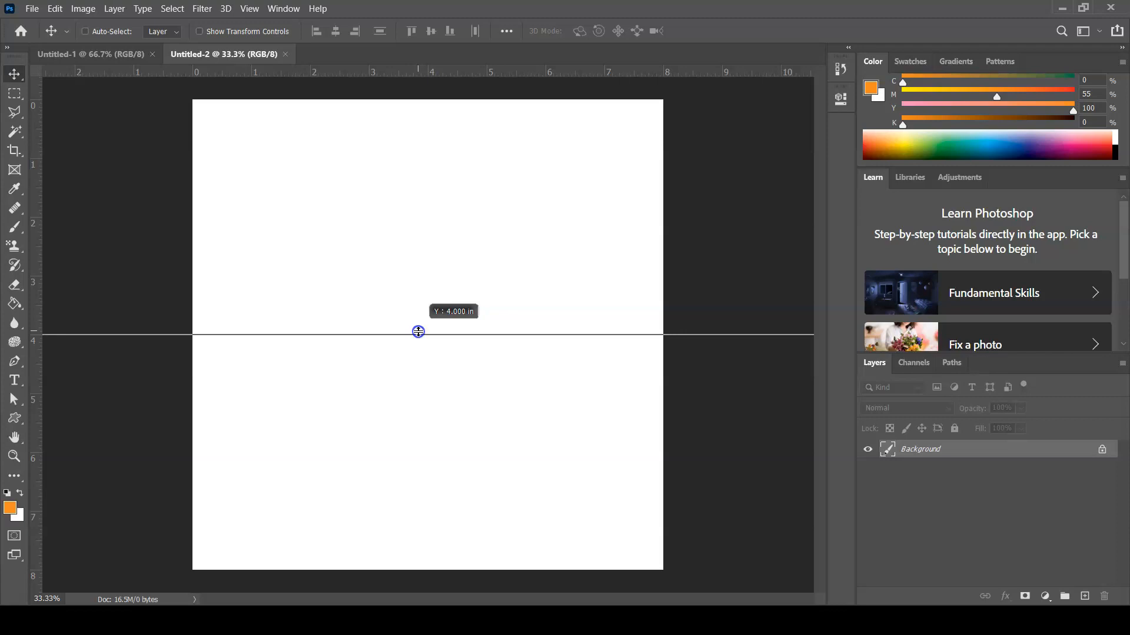
drag(418, 331, 418, 332)
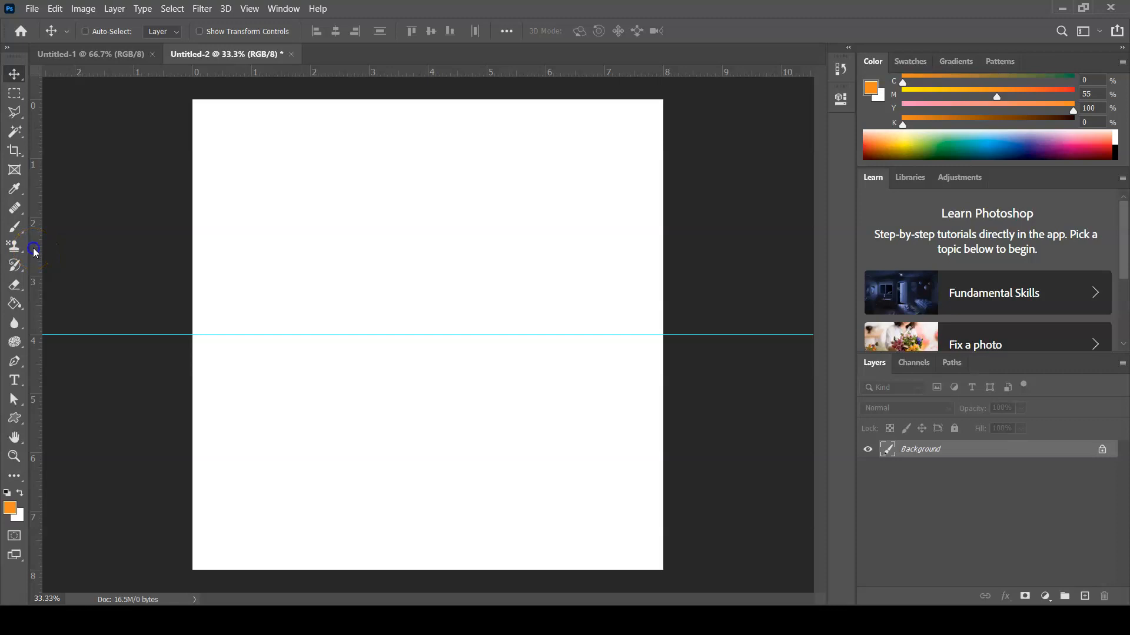
drag(33, 248, 426, 246)
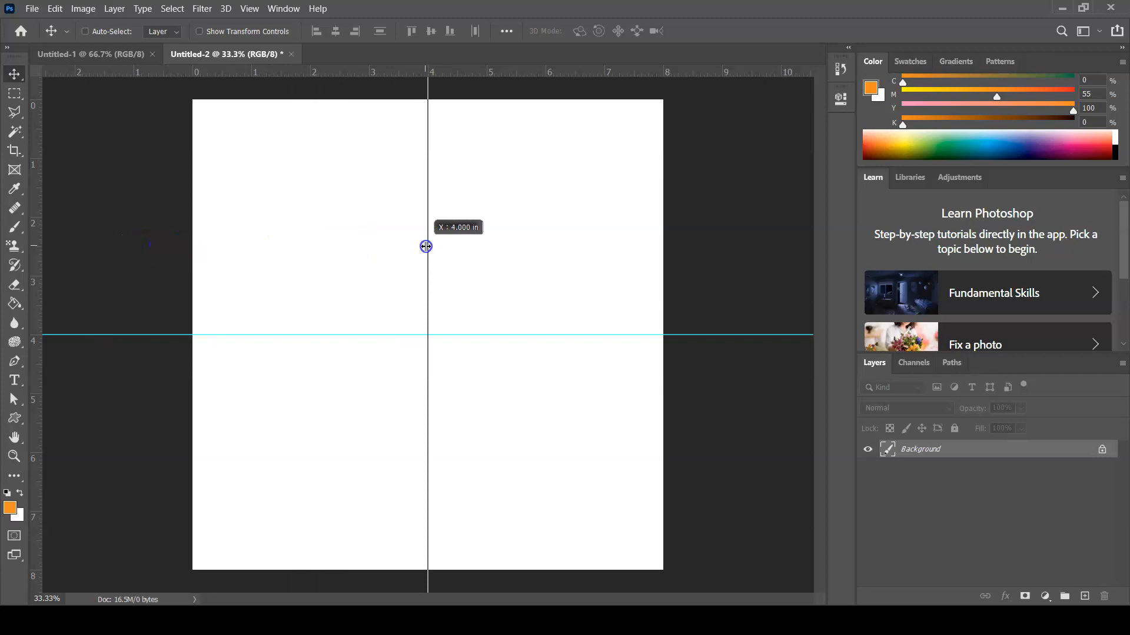
drag(426, 245, 425, 248)
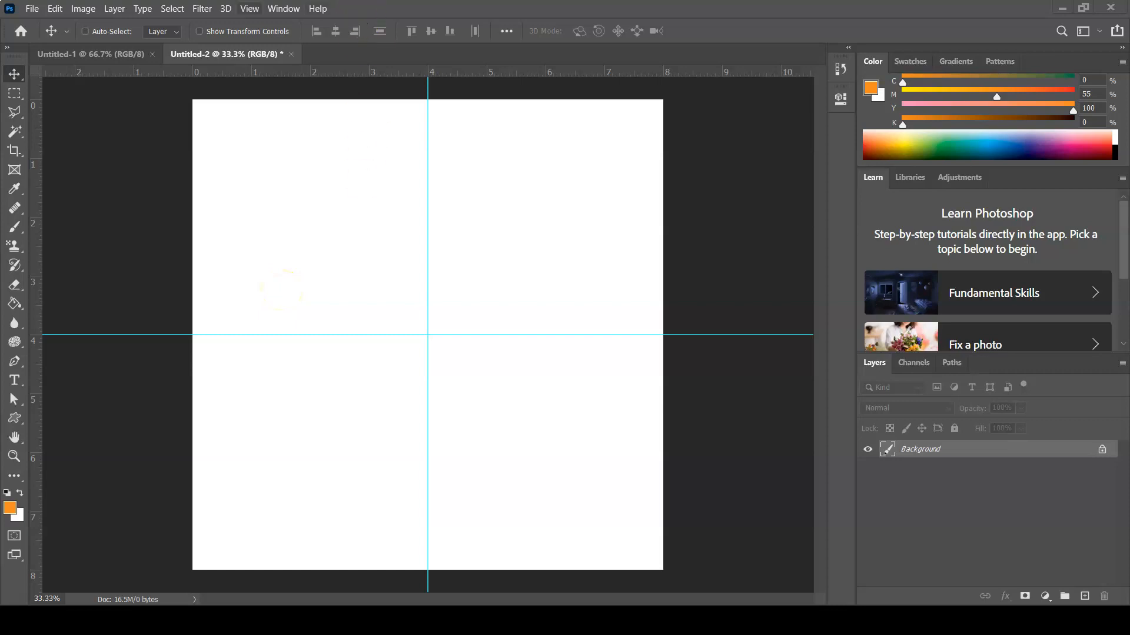
Step: Check the snapping settings and which elements the document snaps to
click(248, 10)
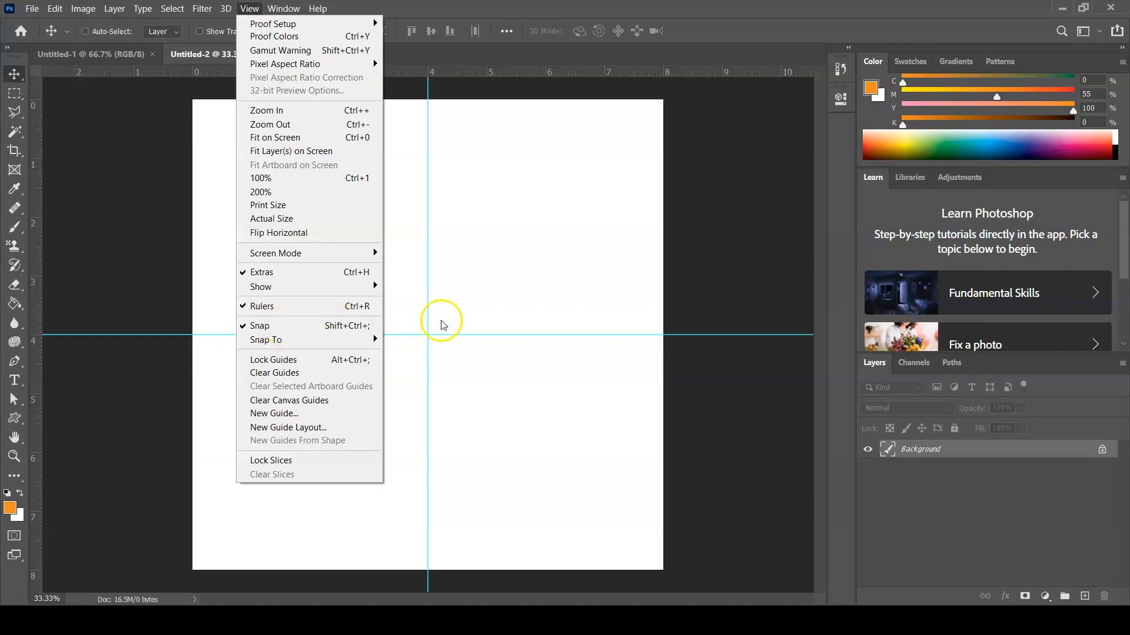
mouse_move(362, 341)
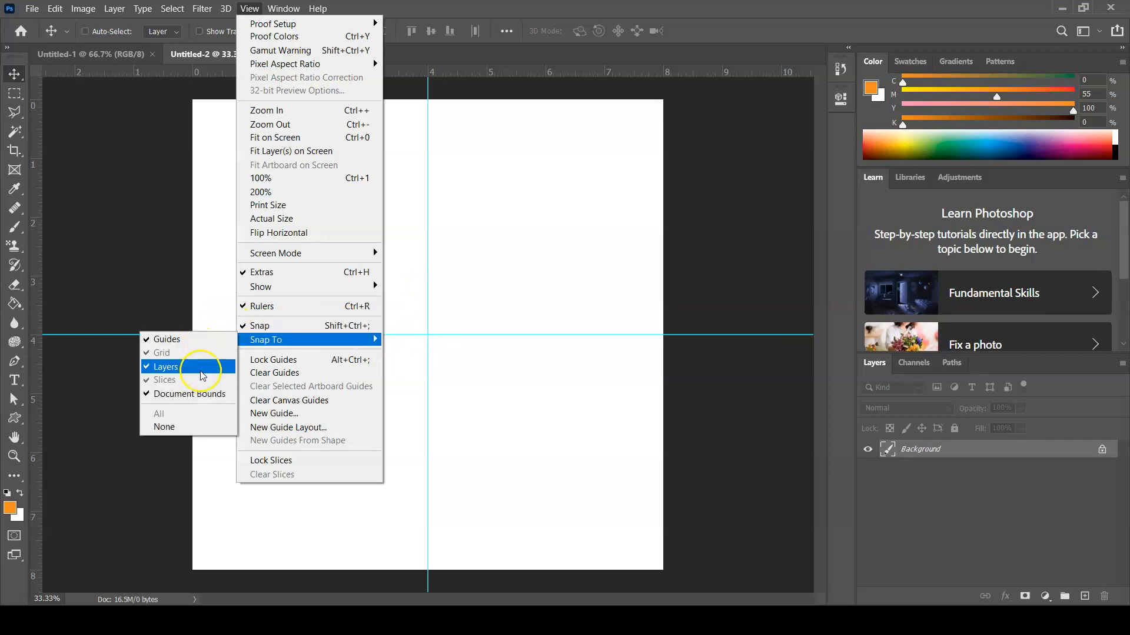
click(584, 14)
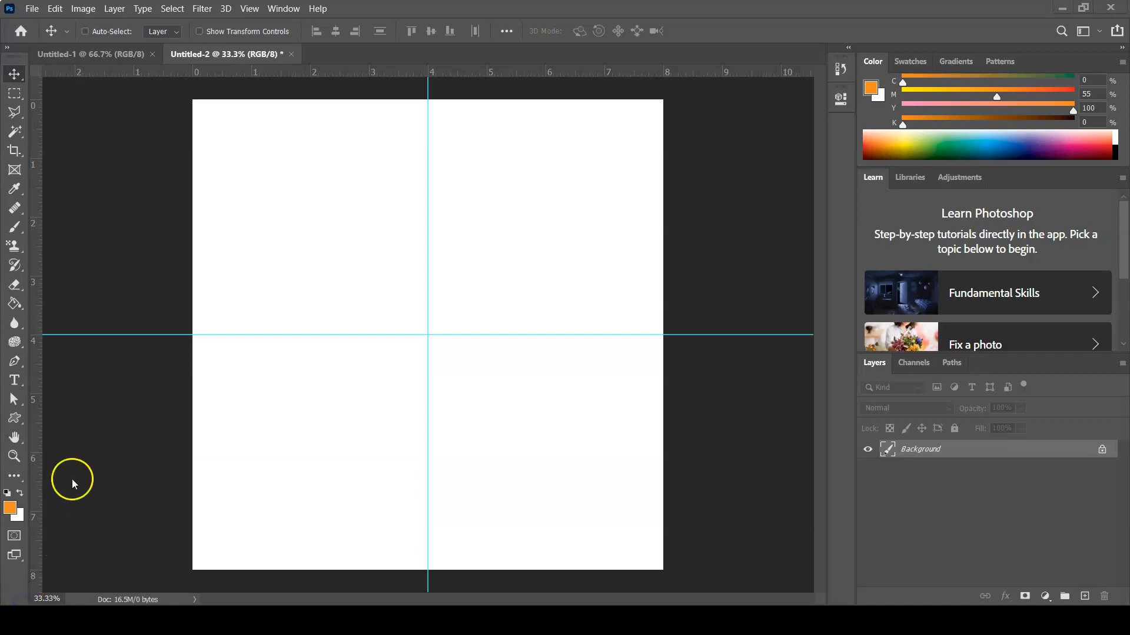
Step: Start saving the 8 x 8 inch document and create a Lab07-Ps-Transform folder inside AdobeDesignSuite as its location
click(33, 9)
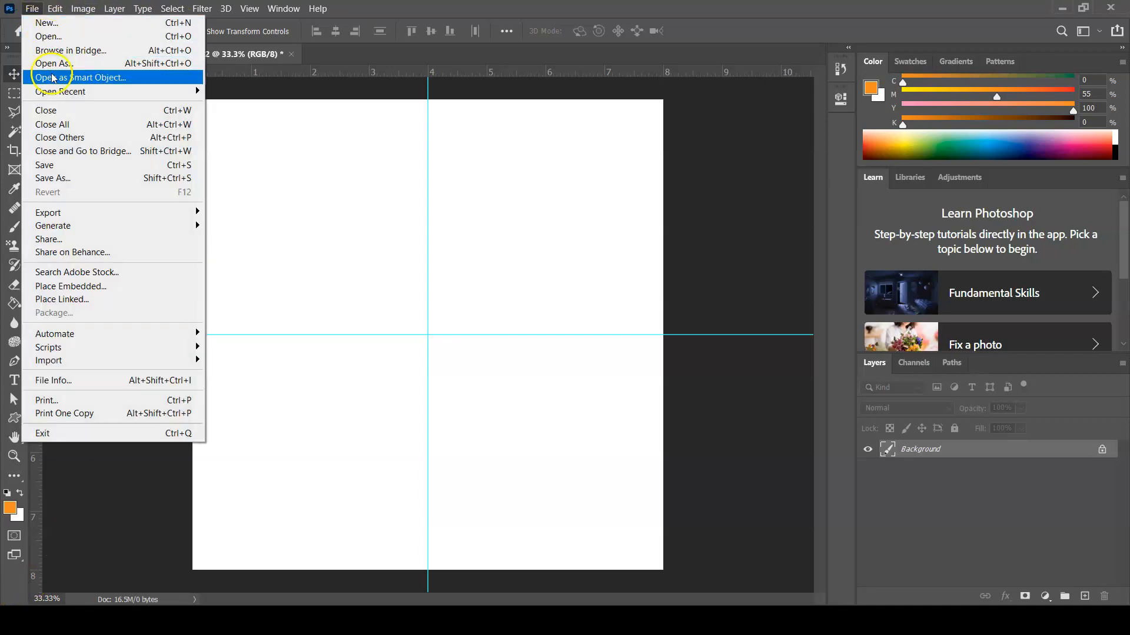
click(73, 182)
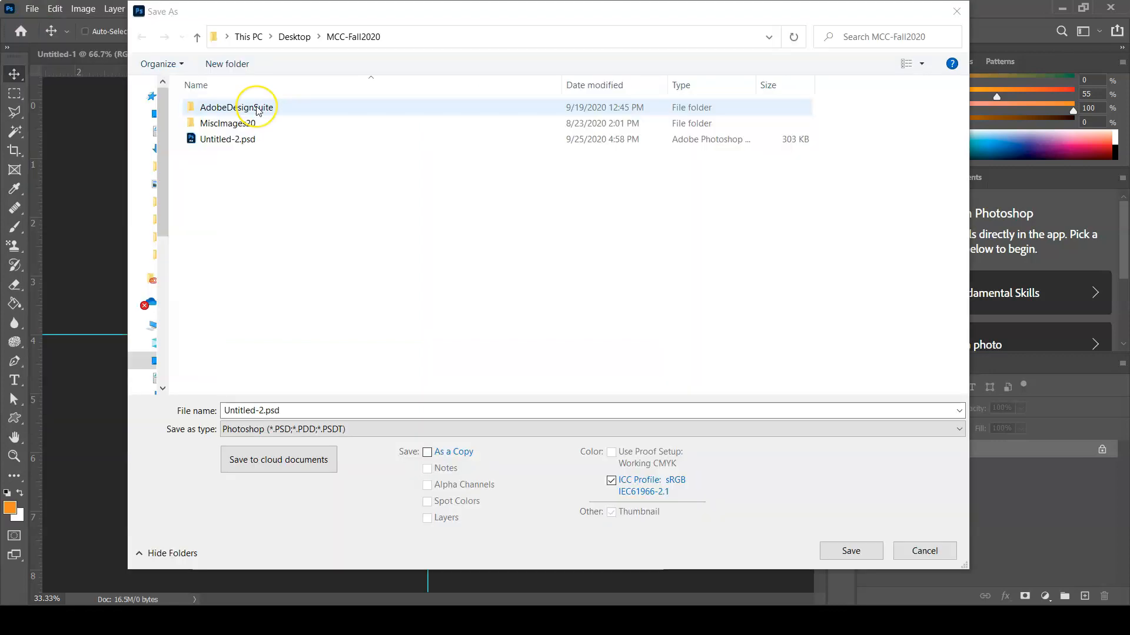
double_click(257, 108)
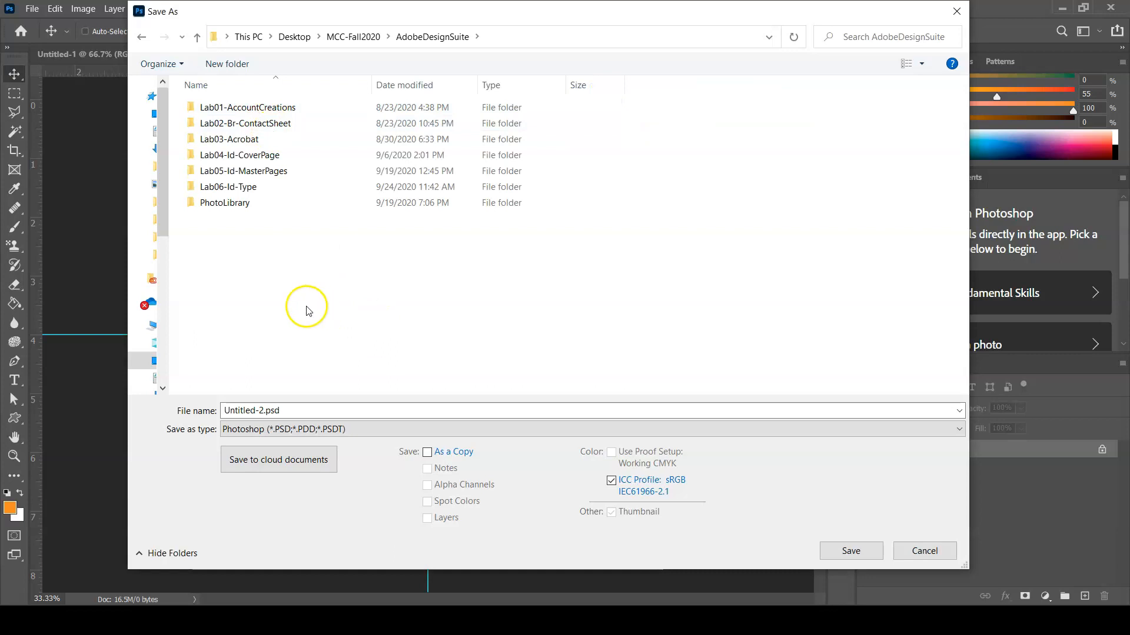
click(233, 65)
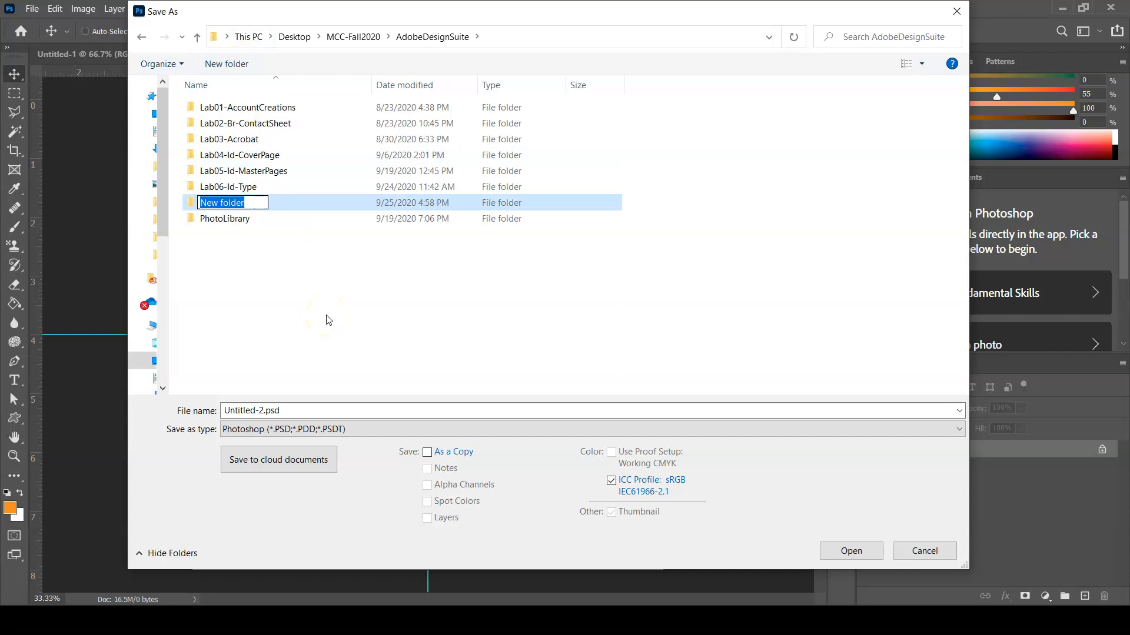
text(Lab)
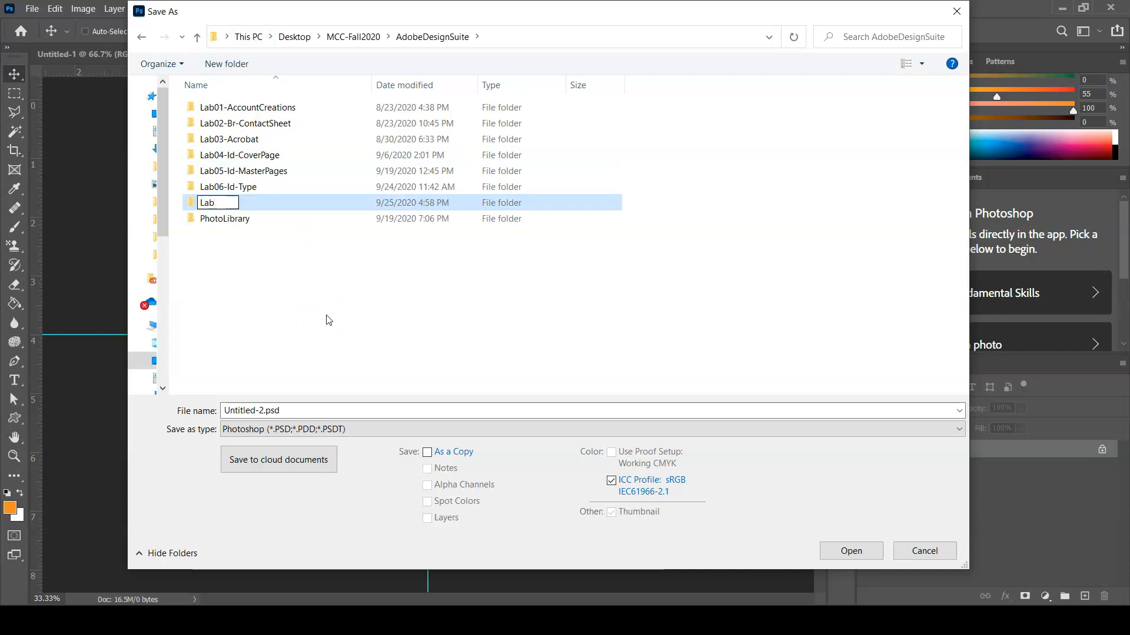
text(07-Ps-Transform)
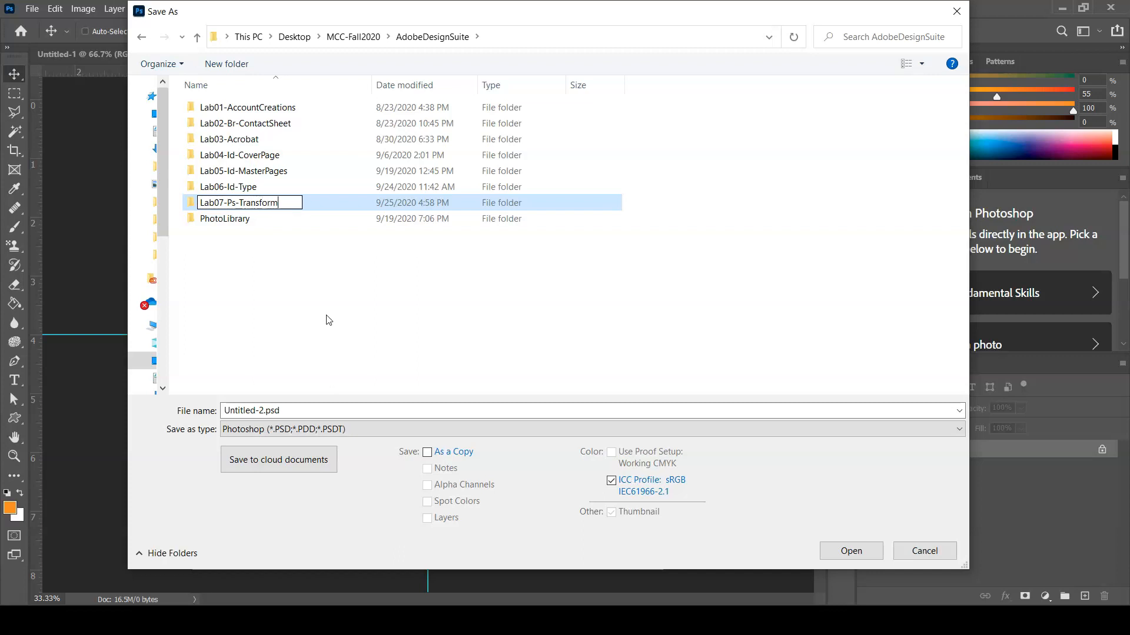
key(Return)
double_click(194, 202)
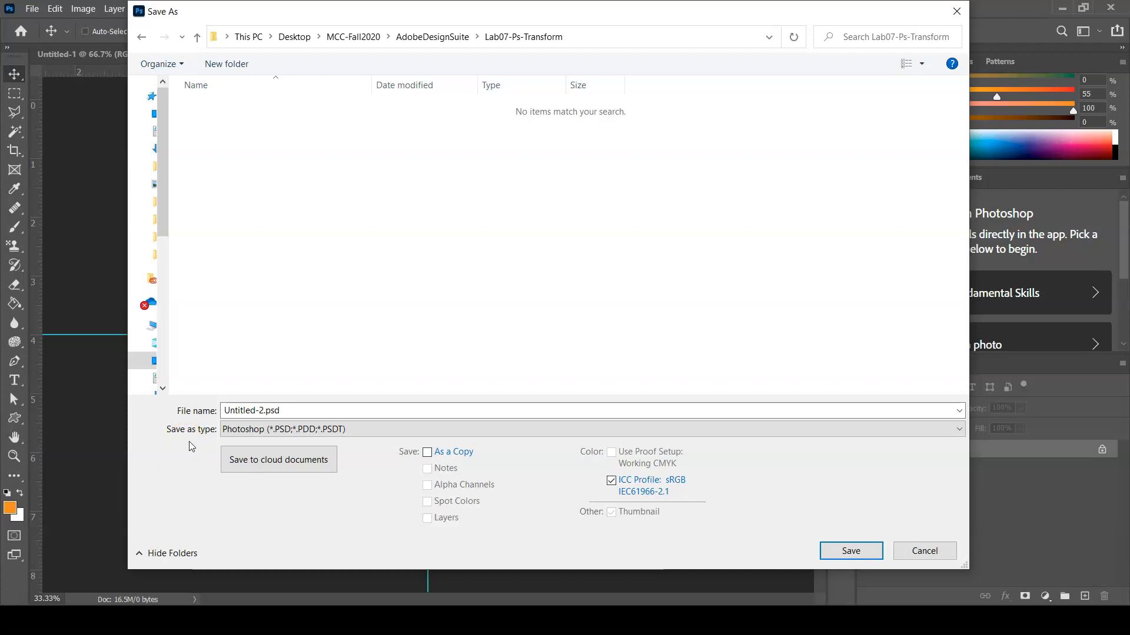
Step: Save the document in Photoshop format under the file name YourLastName-07-Ps-Transform.psd
click(253, 433)
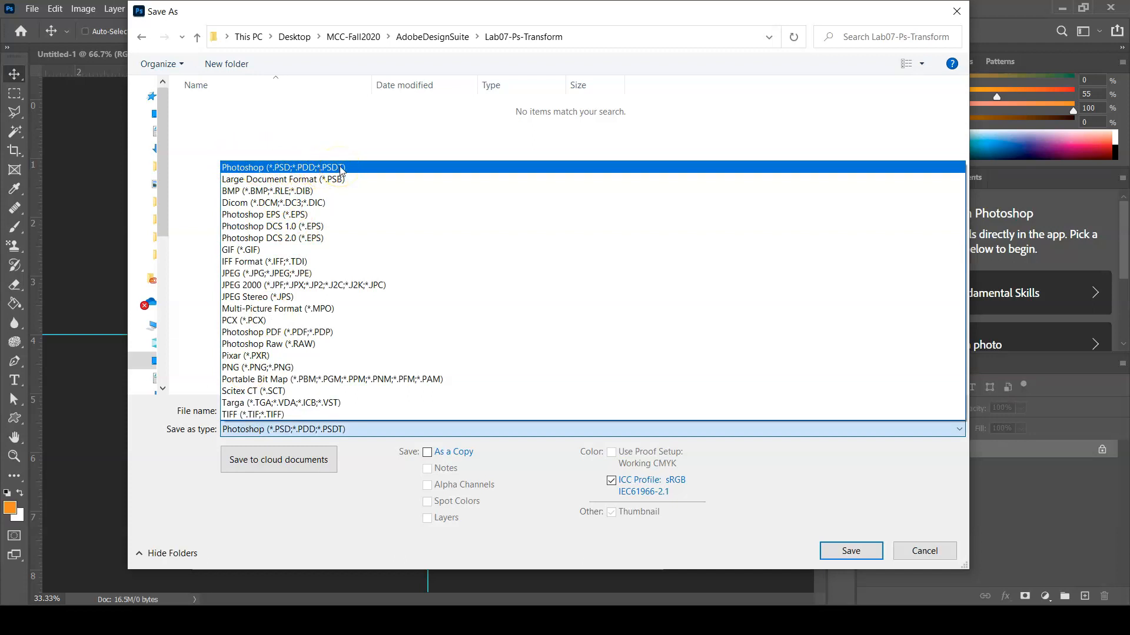
click(320, 415)
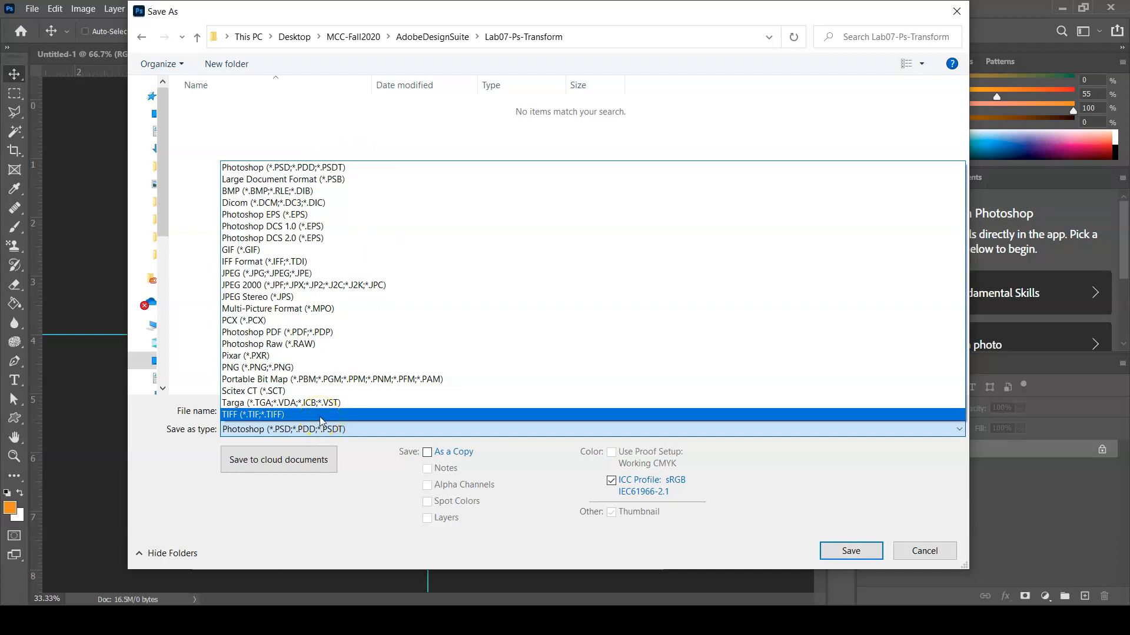
click(365, 171)
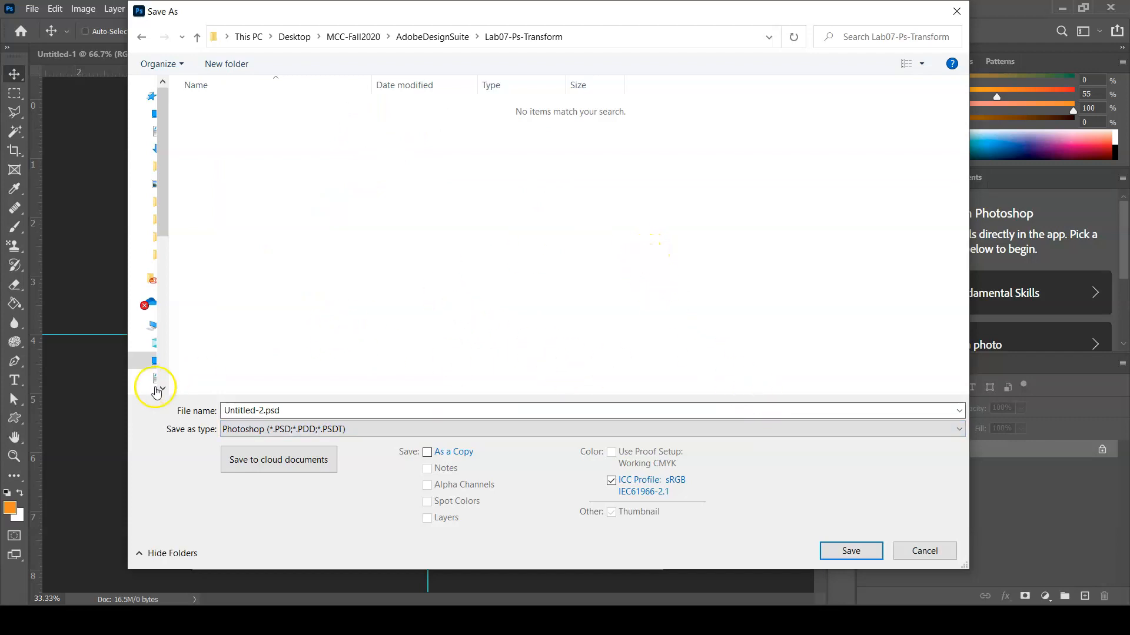
click(264, 410)
click(263, 410)
double_click(263, 410)
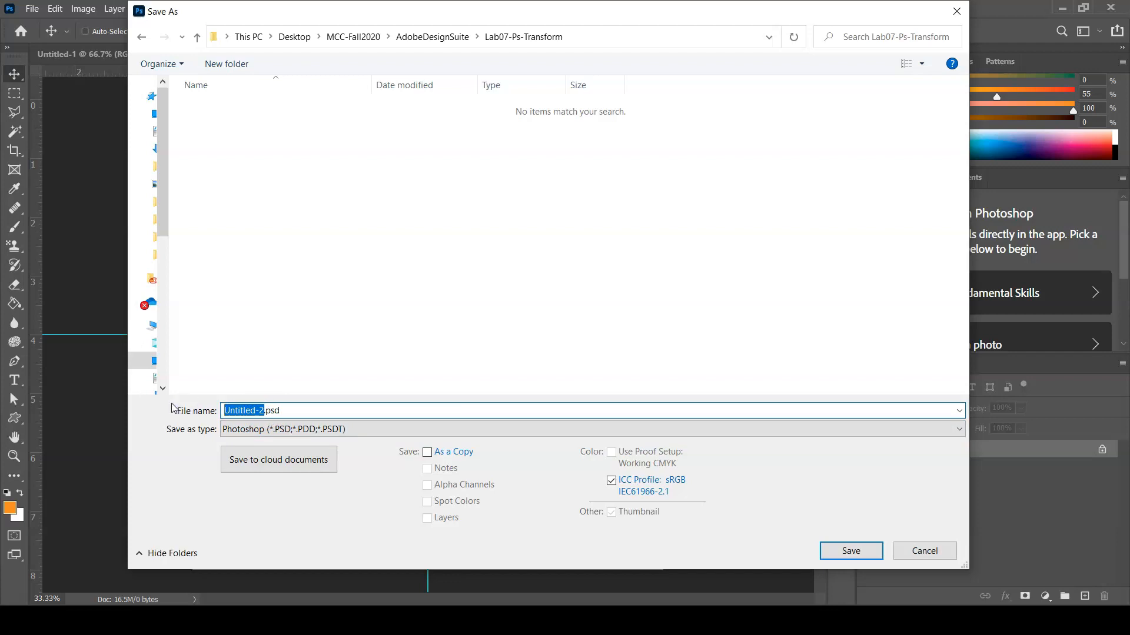
text(YourLastName)
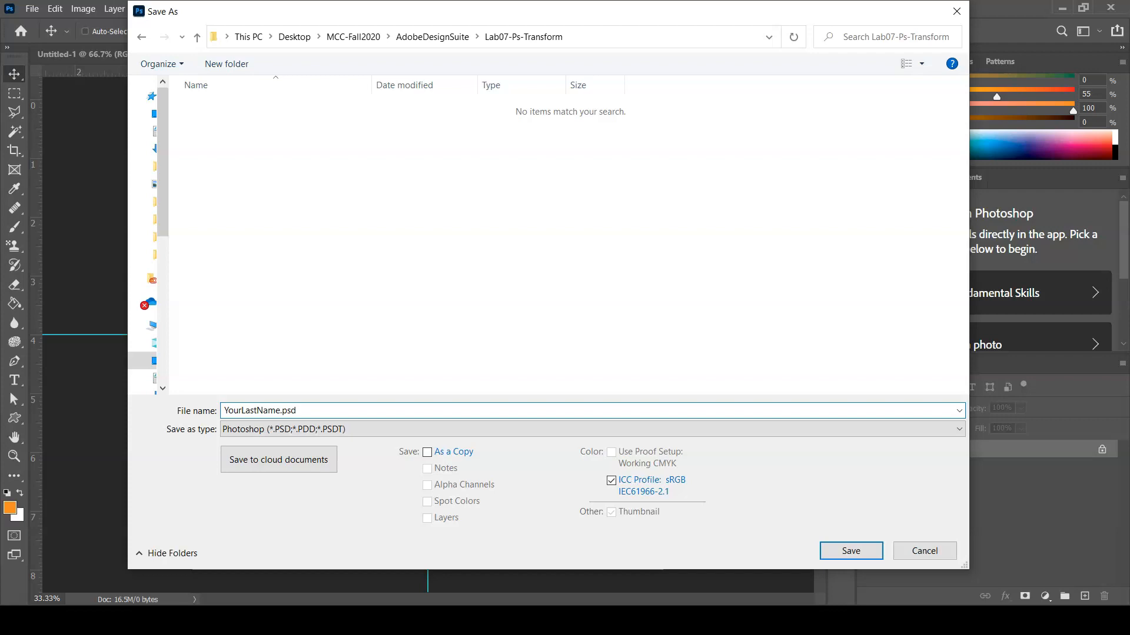
text(-07-Ps-Transform)
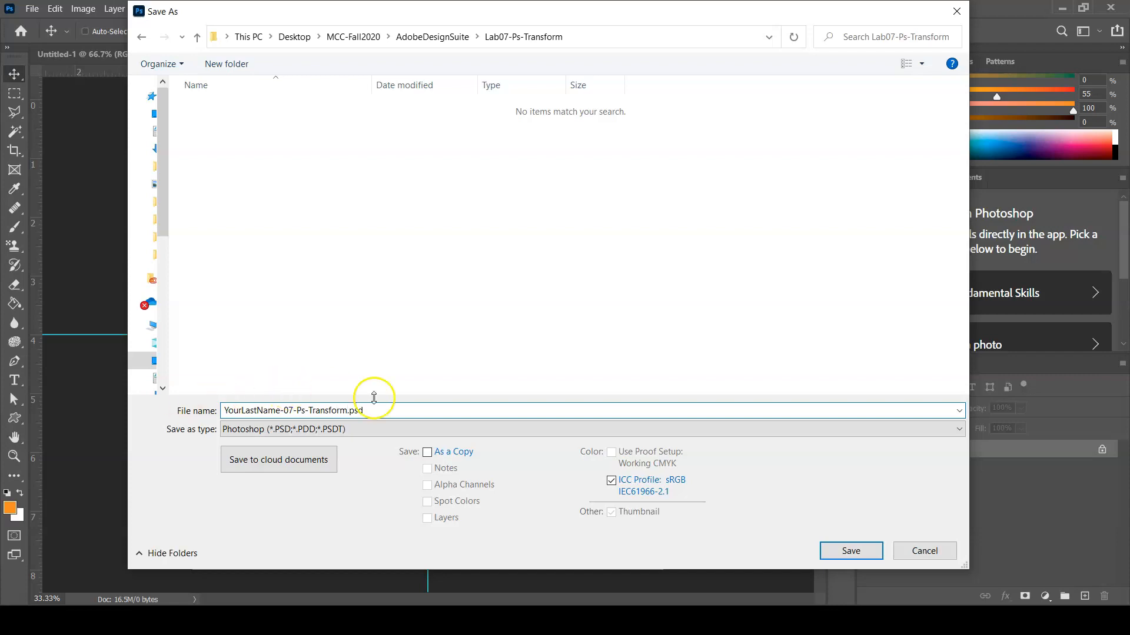
click(857, 553)
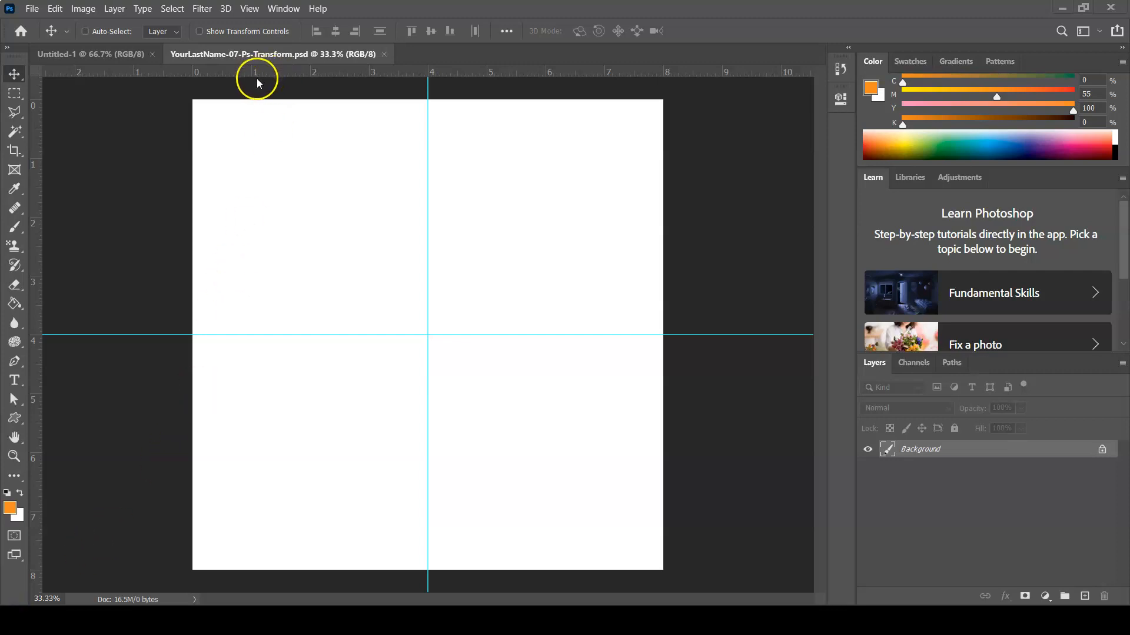
click(88, 53)
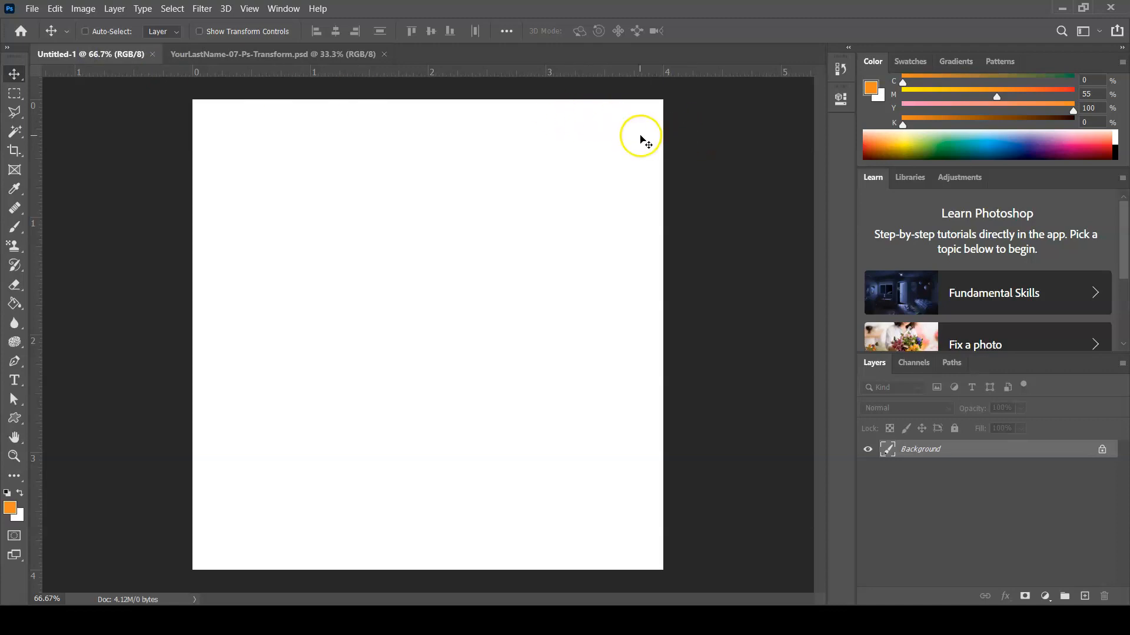
click(228, 55)
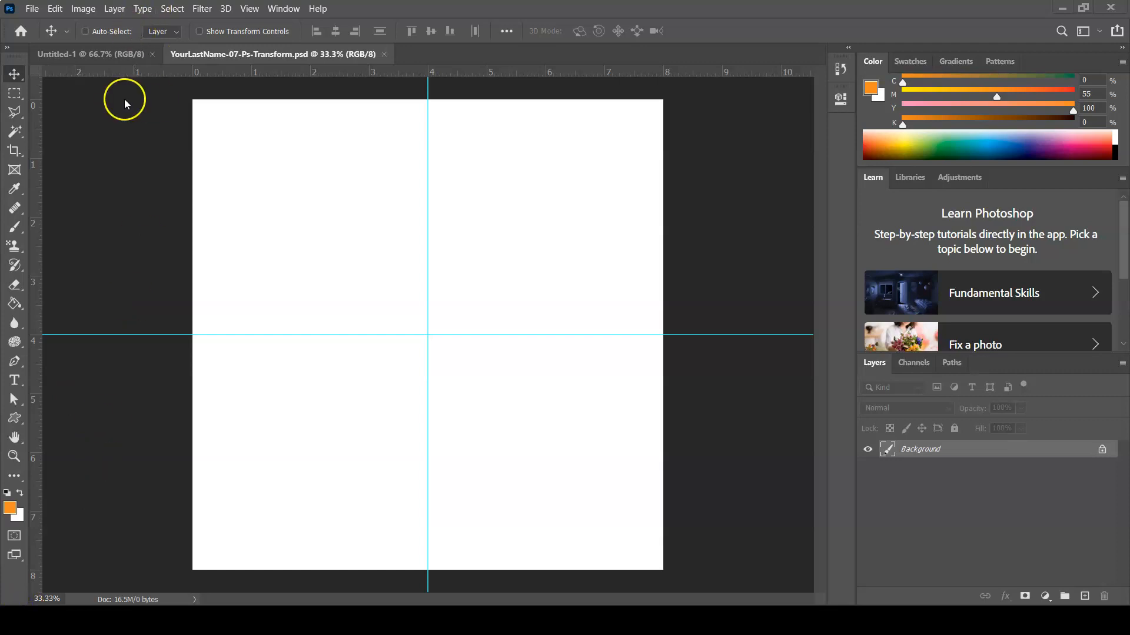
Step: Open the skyline photo DSC_0091.JPG from the PhotoLibrary folder in AdobeDesignSuite
click(33, 10)
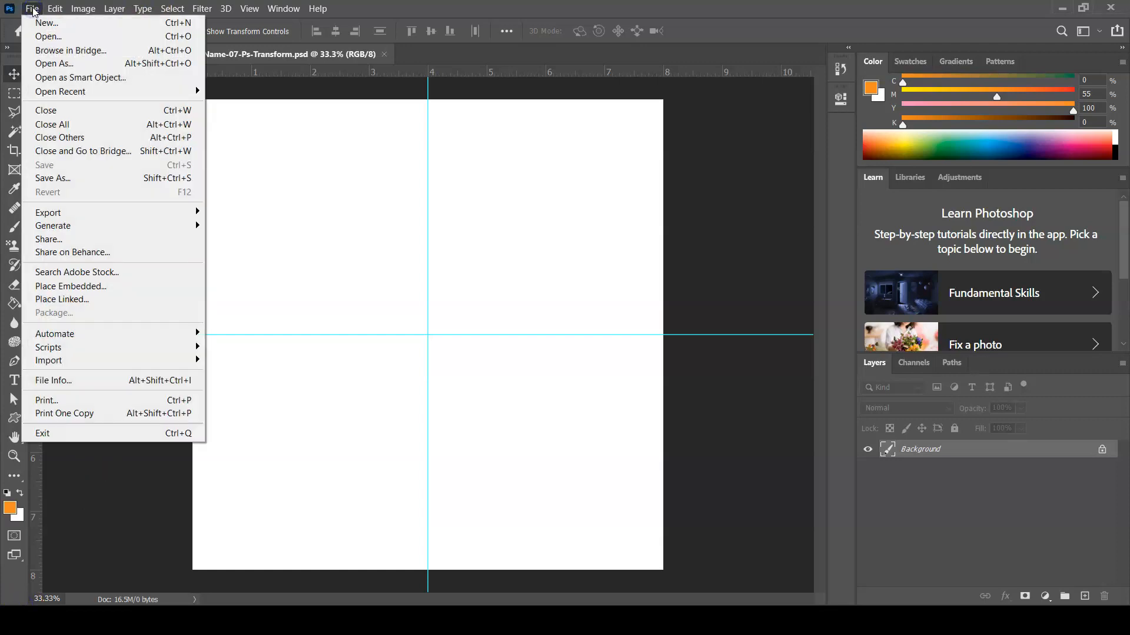
click(71, 37)
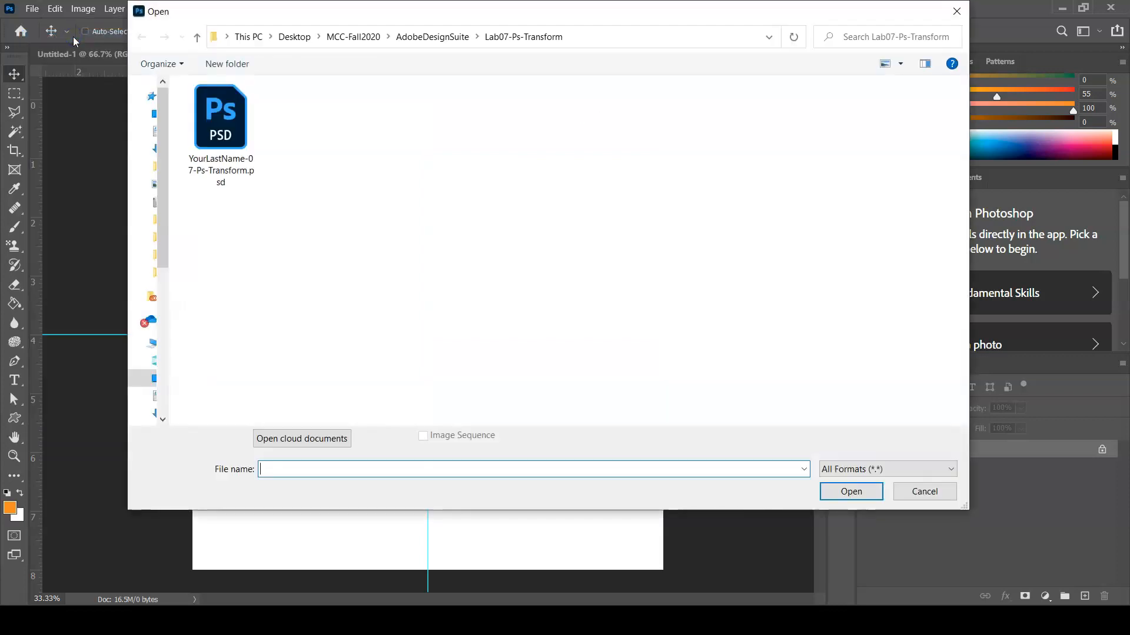
click(438, 38)
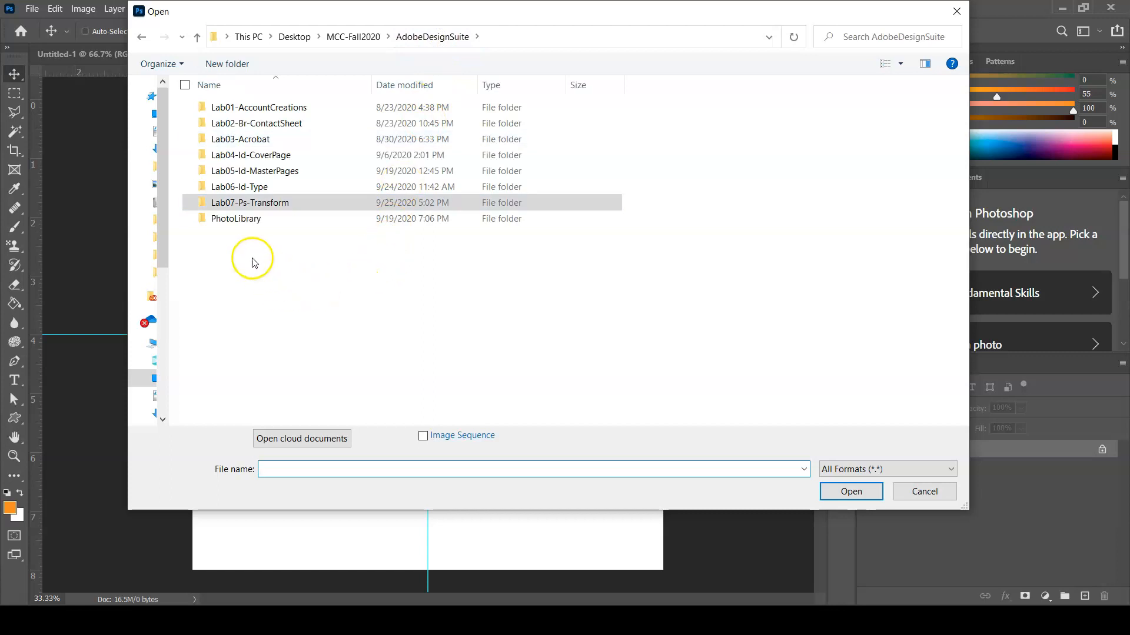
double_click(241, 219)
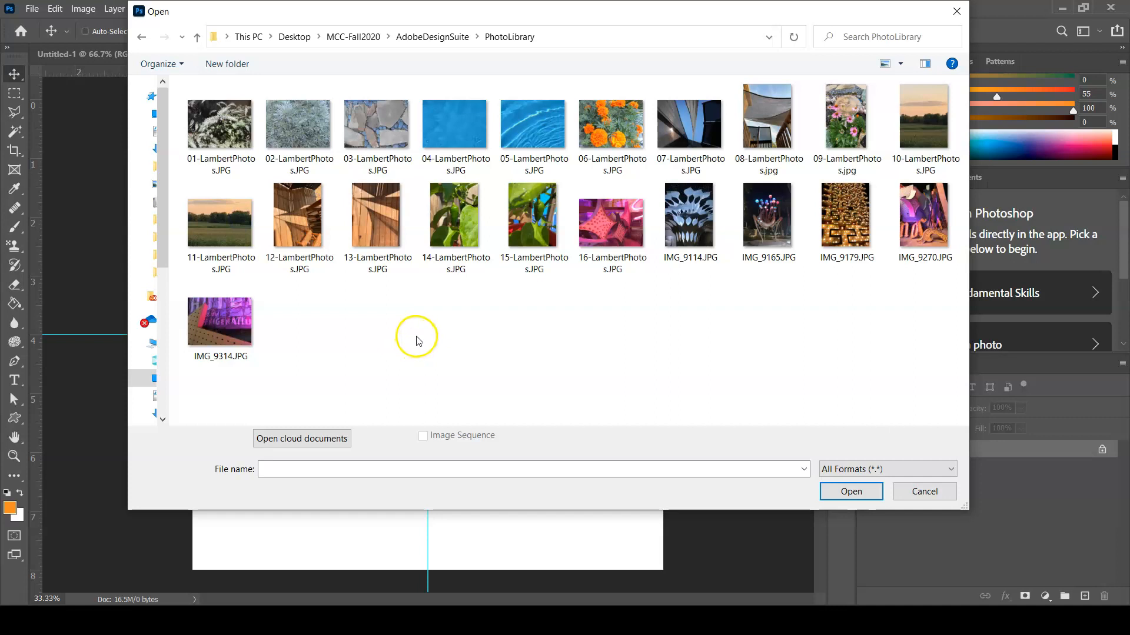
click(687, 226)
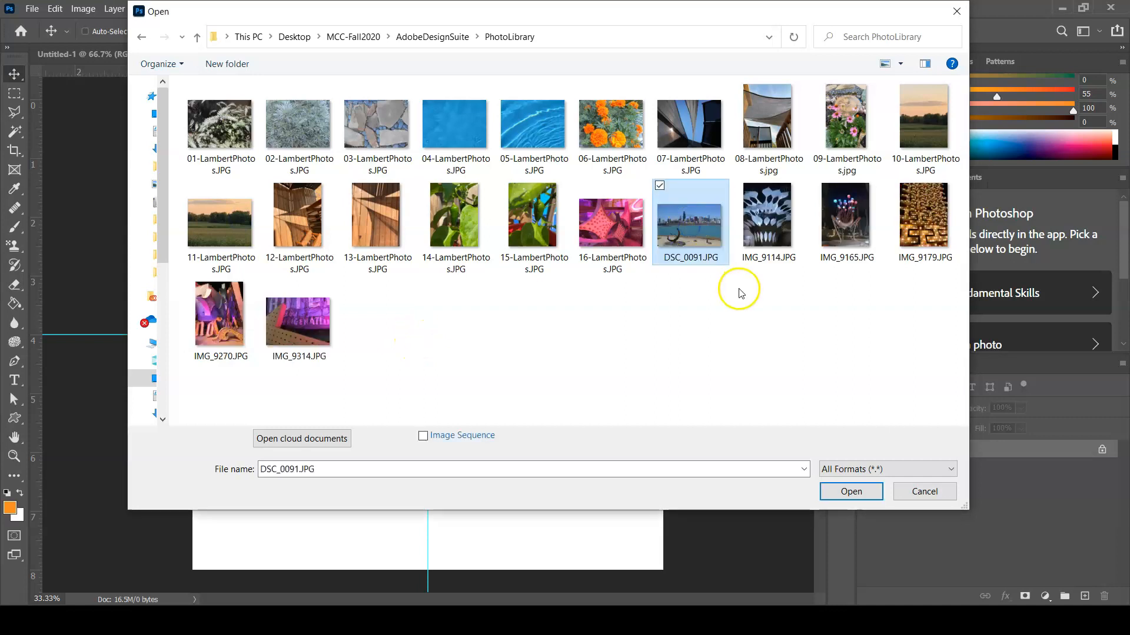
click(853, 492)
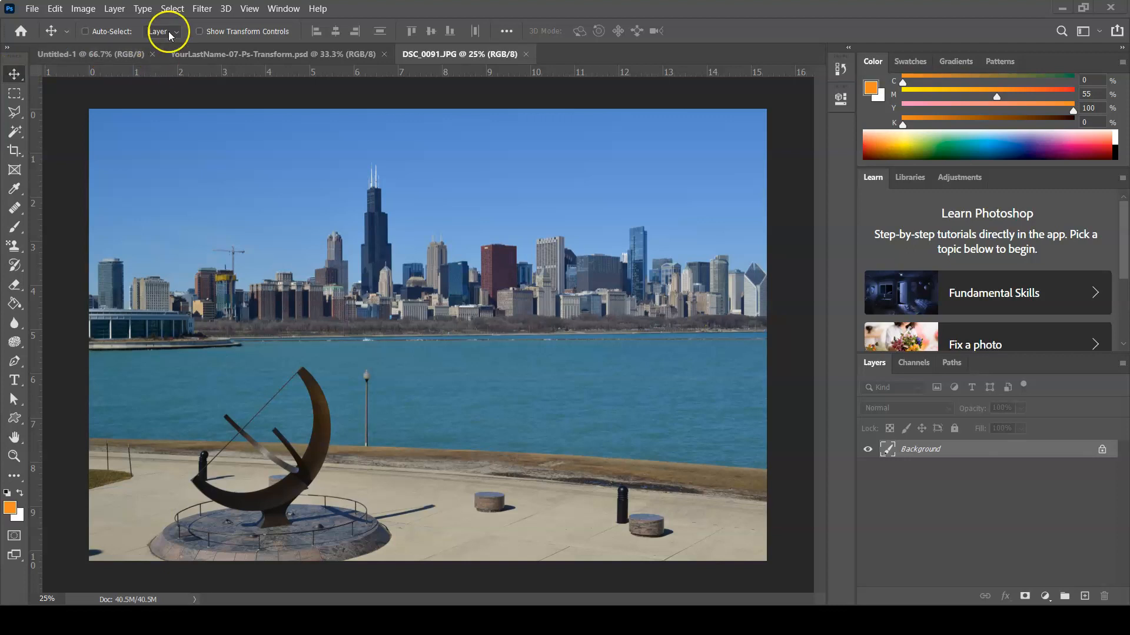
click(173, 9)
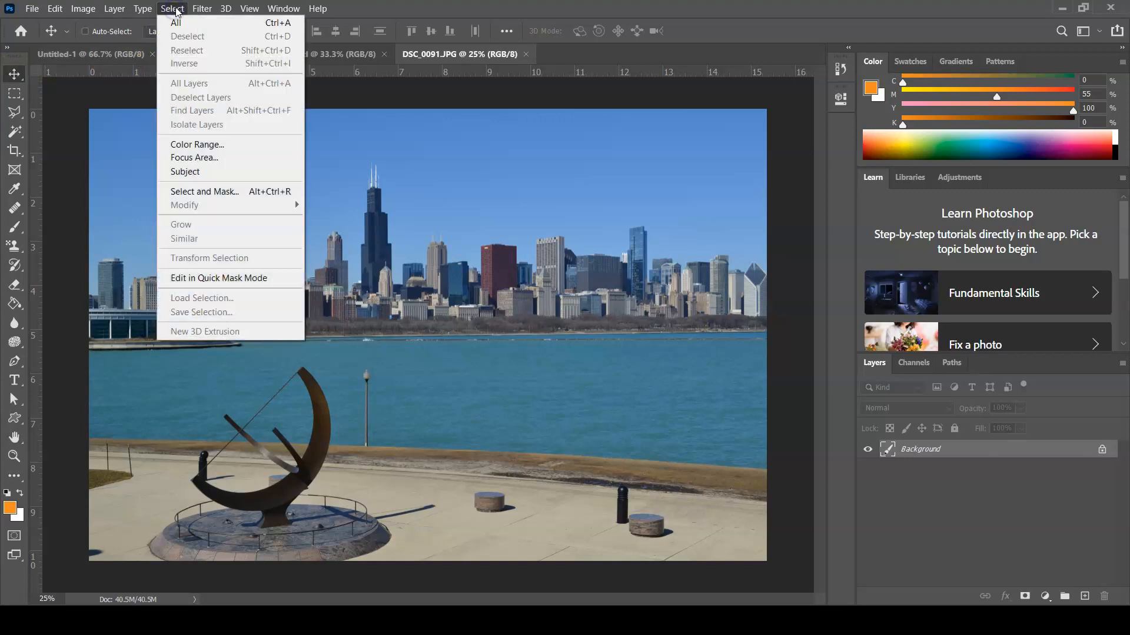
click(200, 29)
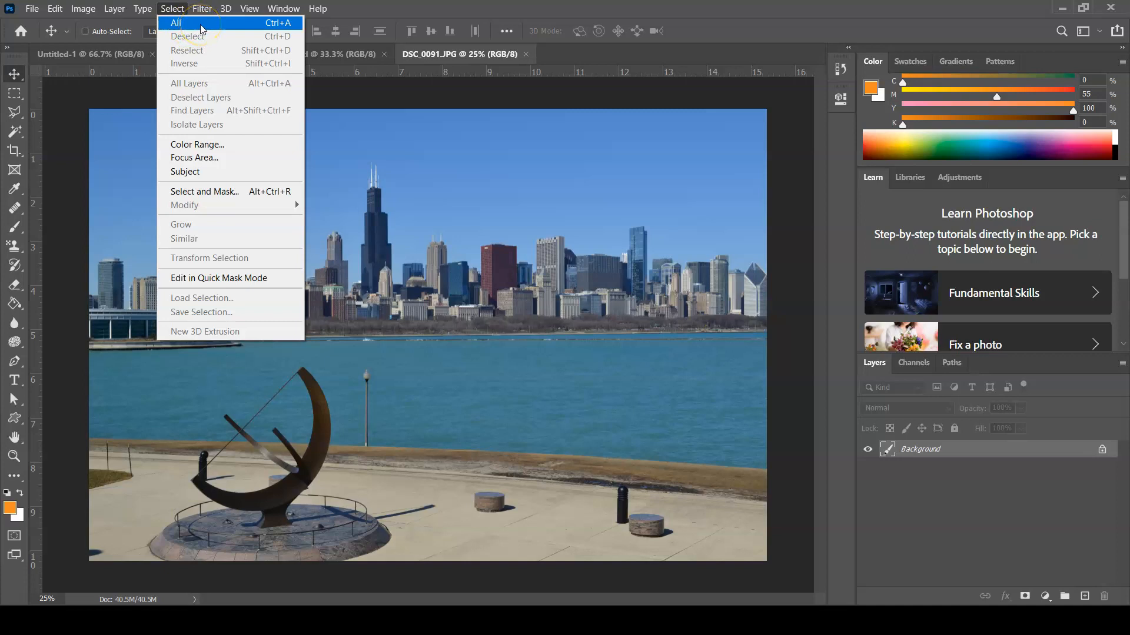
click(201, 29)
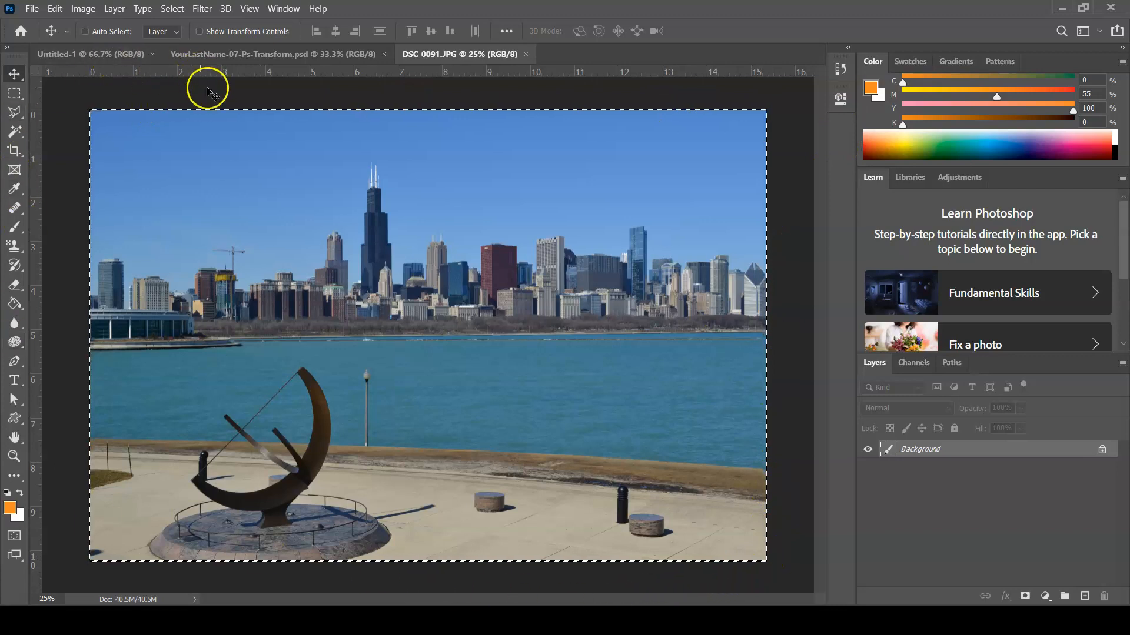
key(ctrl+d)
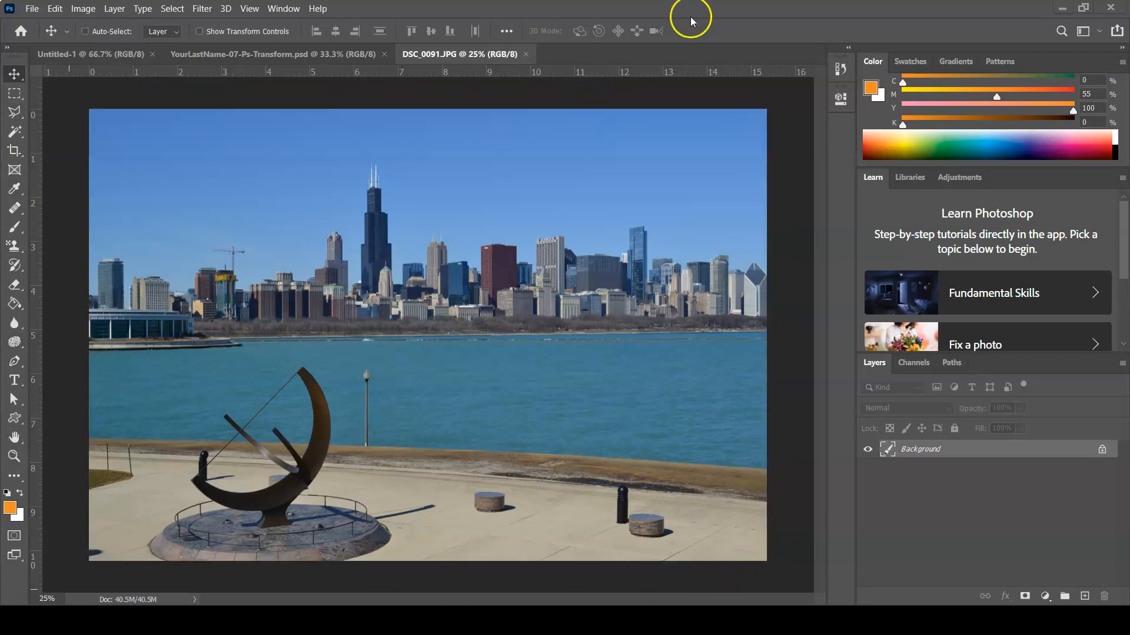
Step: Delete the extra pasted layer from the 4 x 4 inch document, and copy the entire skyline photo
key(ctrl+a)
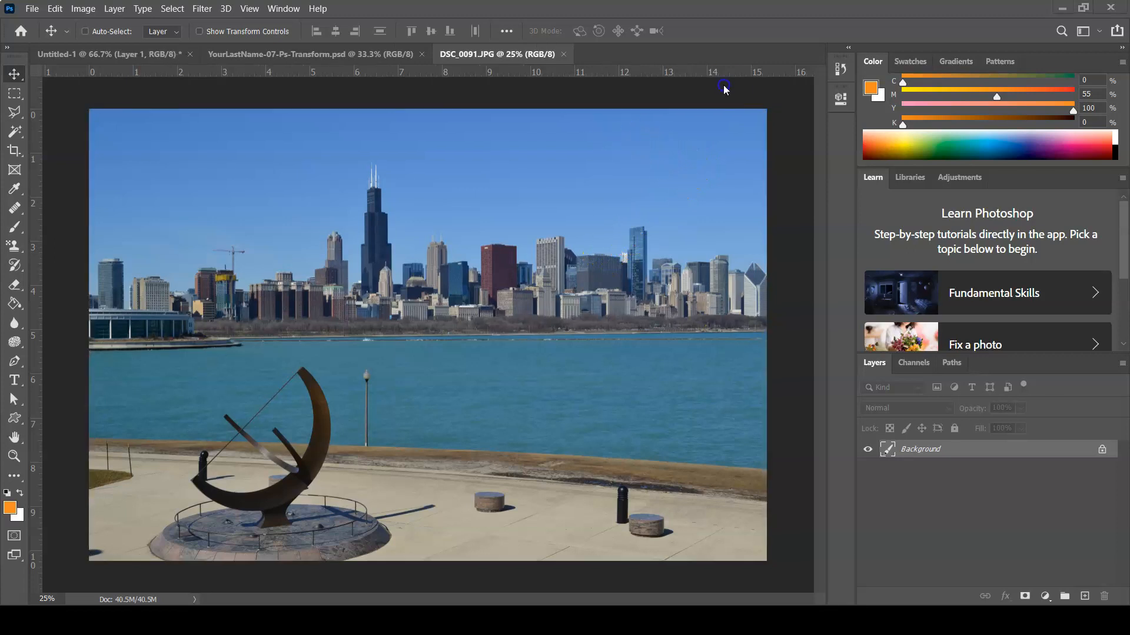
key(ctrl+a)
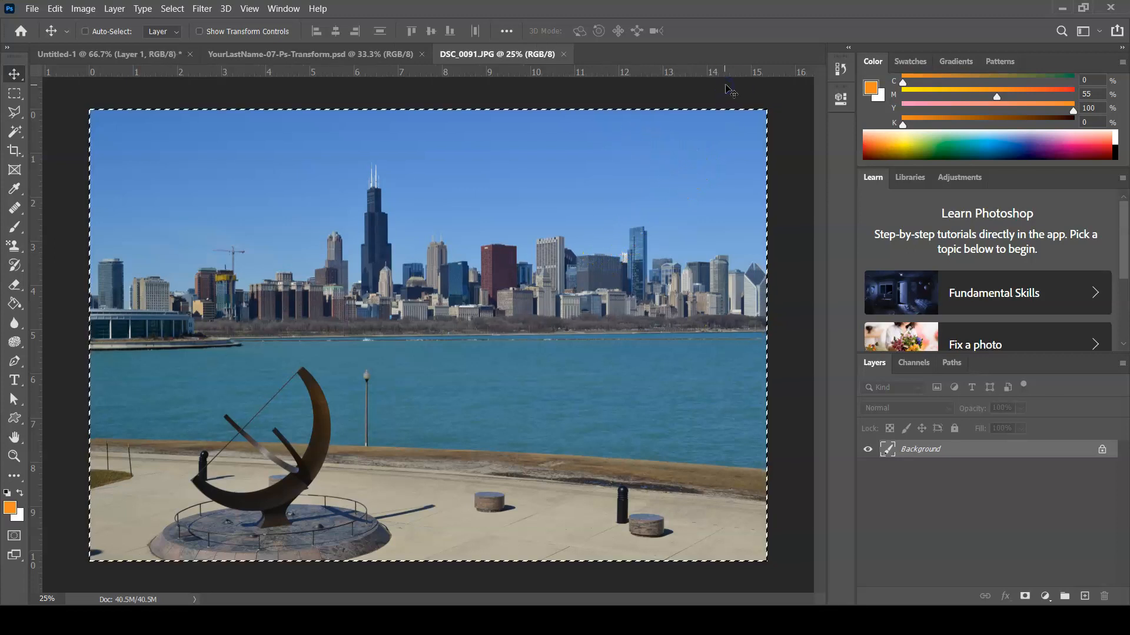
click(777, 108)
click(894, 472)
drag(908, 461, 1102, 452)
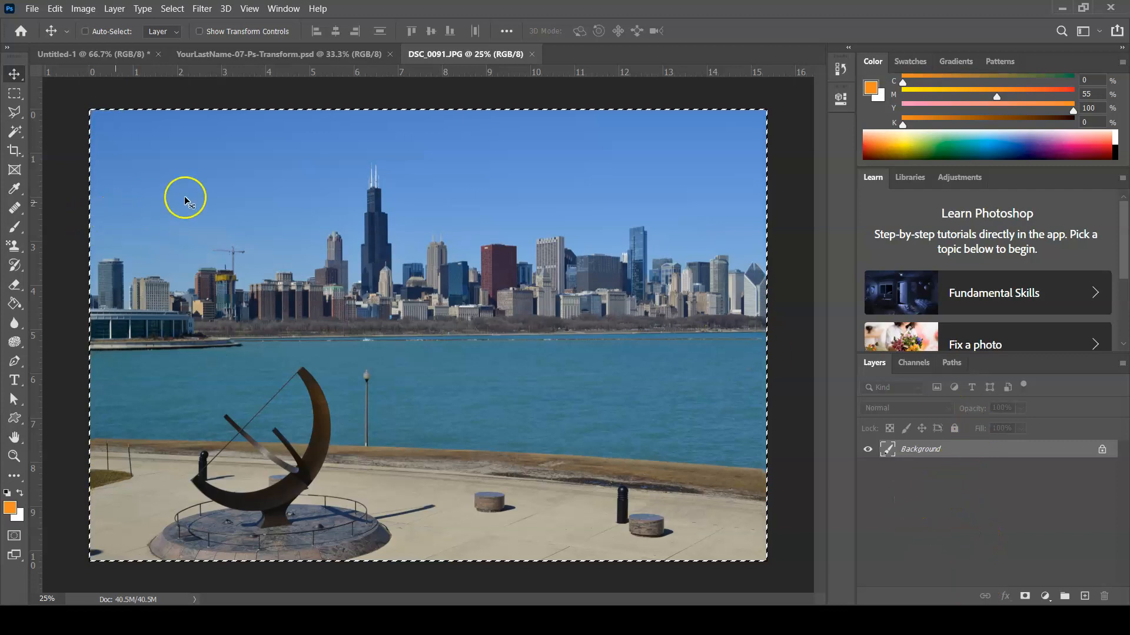
click(54, 9)
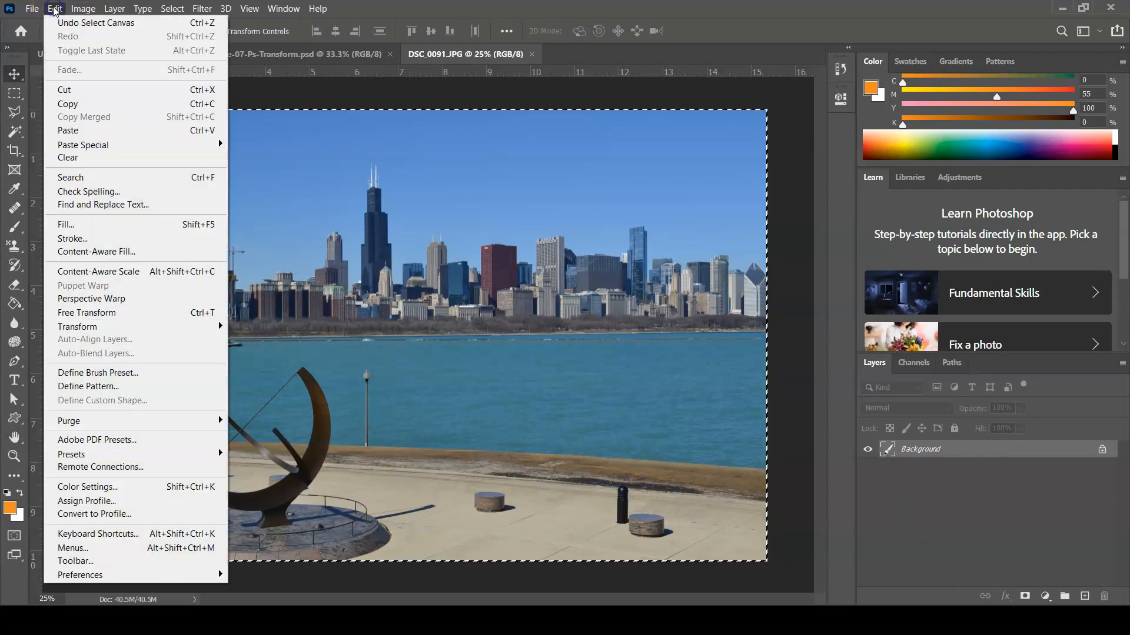
click(83, 106)
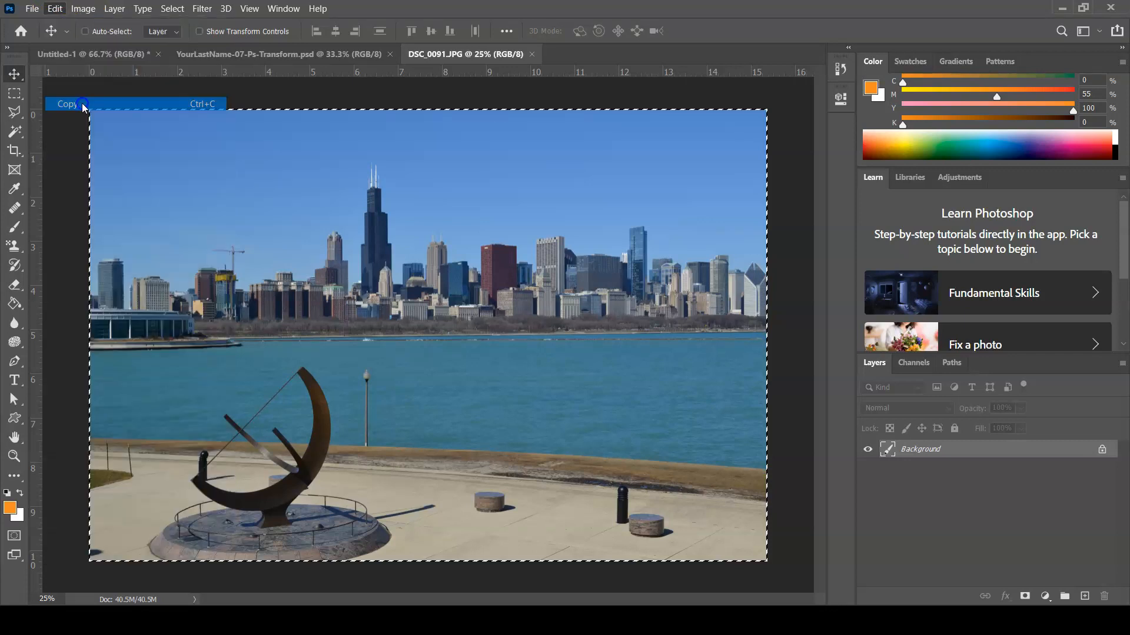
Step: Paste and reposition the skyline photo in the 4 x 4 inch document, framing the crane and buildings, and hide the pasted layer
click(83, 56)
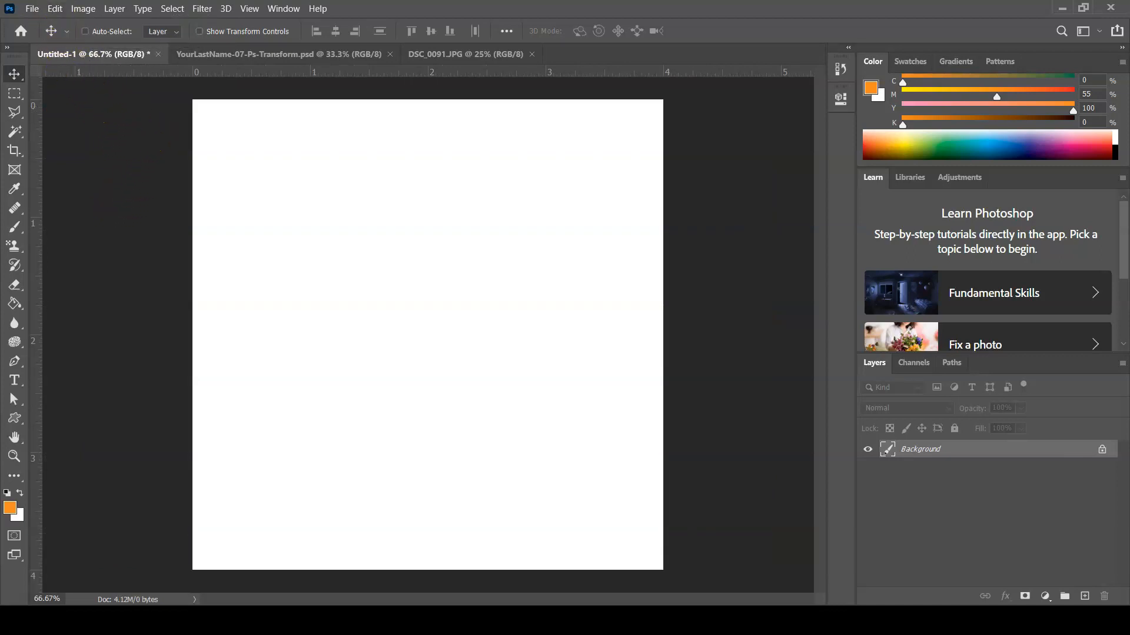
click(55, 9)
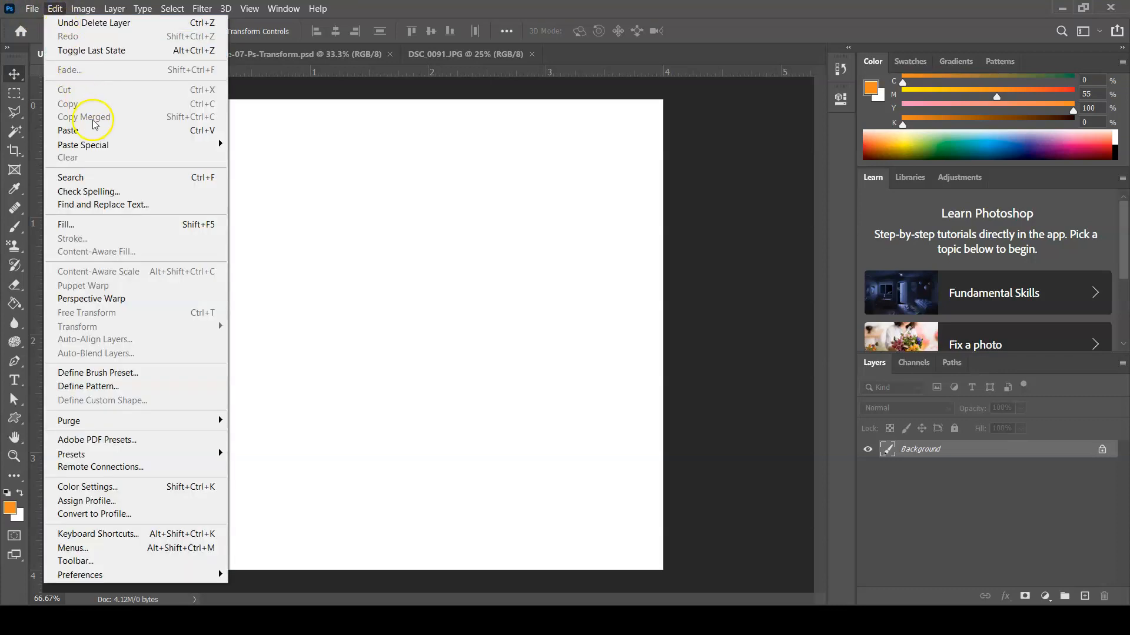
click(64, 131)
drag(524, 523, 233, 285)
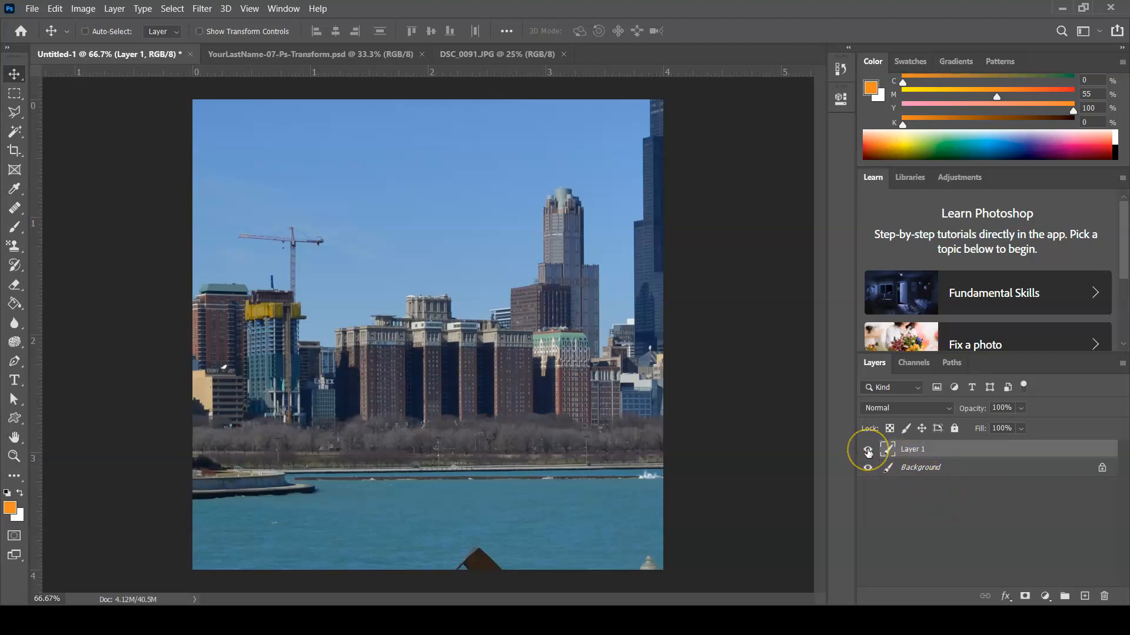
click(868, 451)
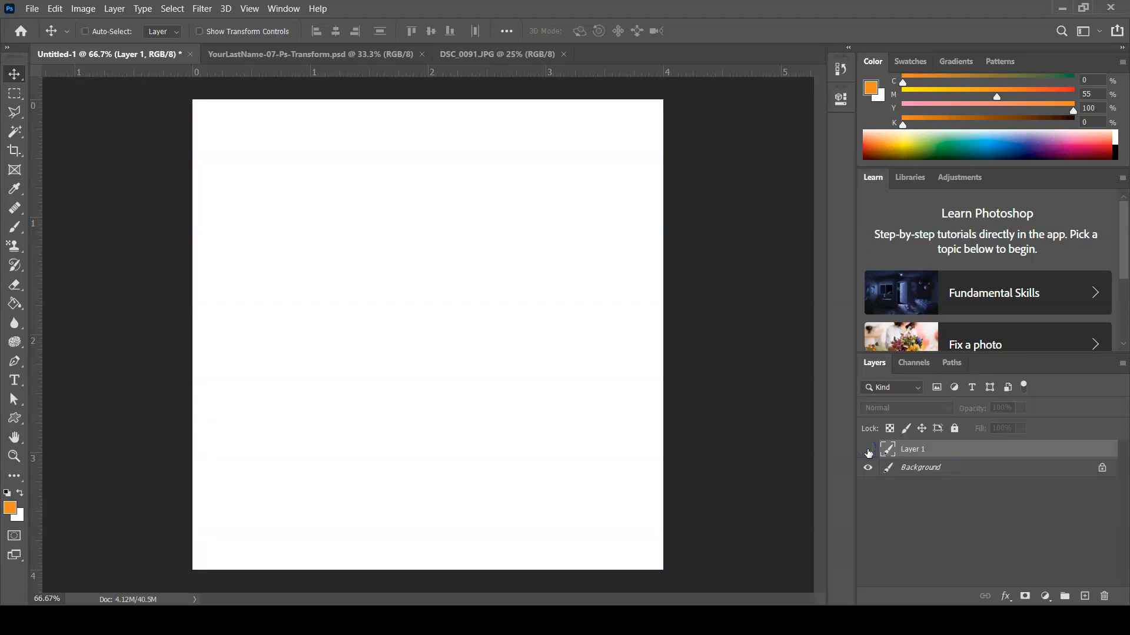
Step: Show the pasted skyline layer and shift it with Free Transform so the tall dark tower stands in the middle of the canvas
click(868, 451)
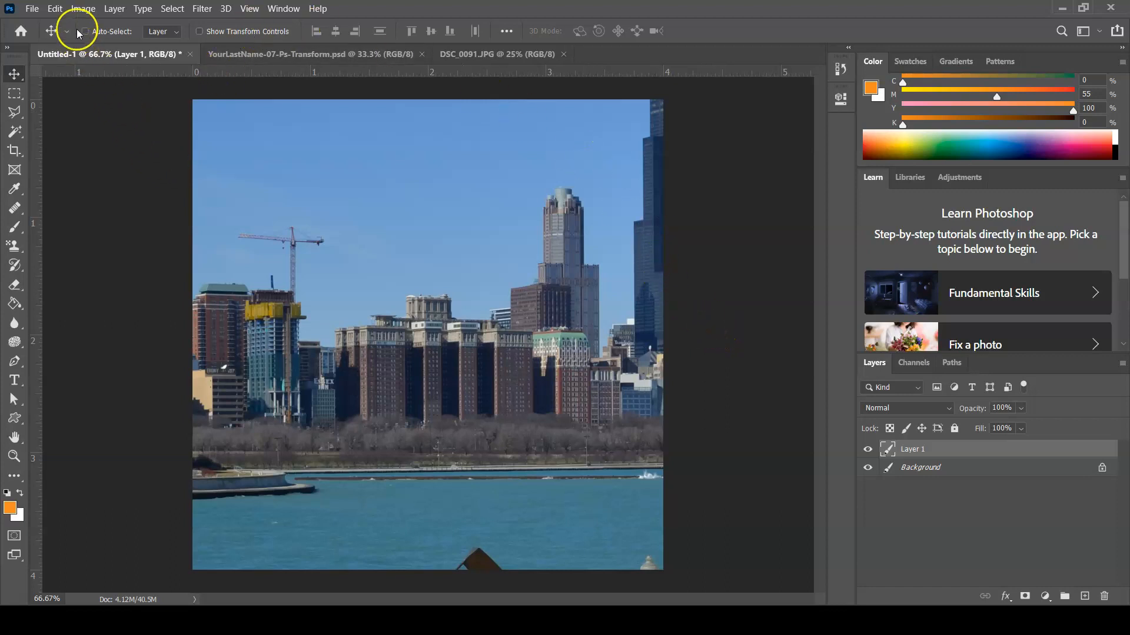
click(55, 10)
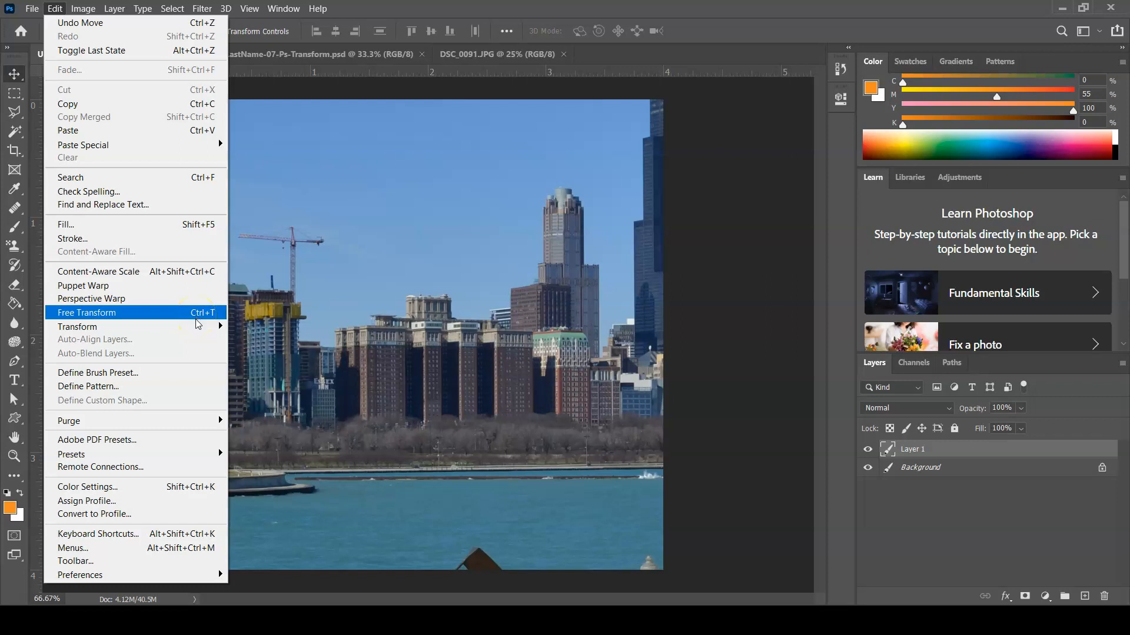
mouse_move(199, 327)
click(185, 313)
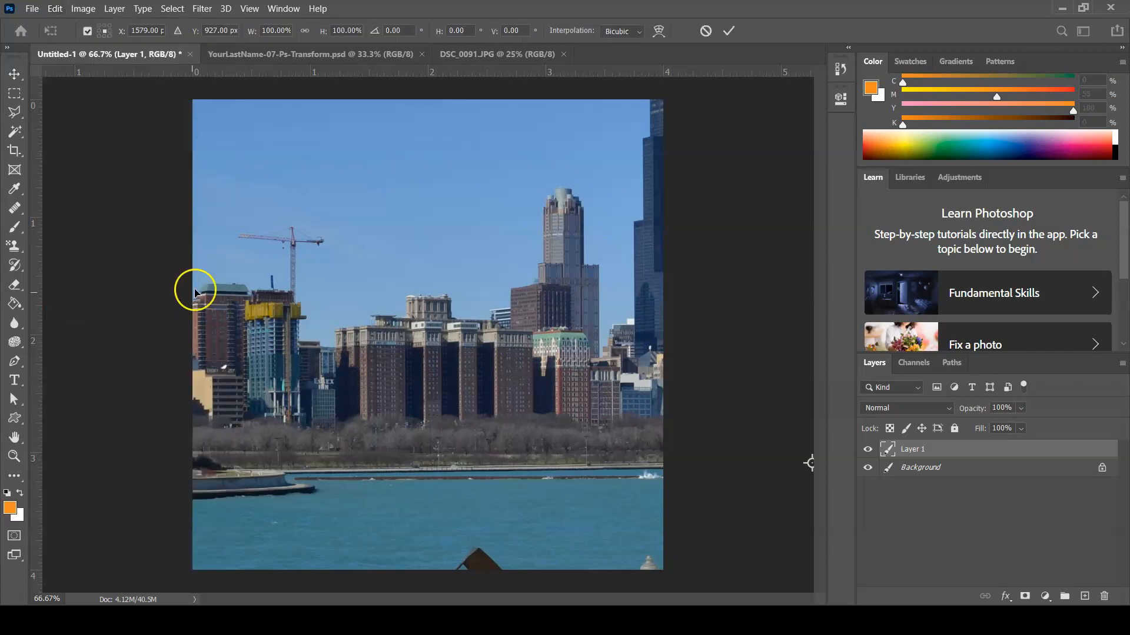
key(ctrl+minus)
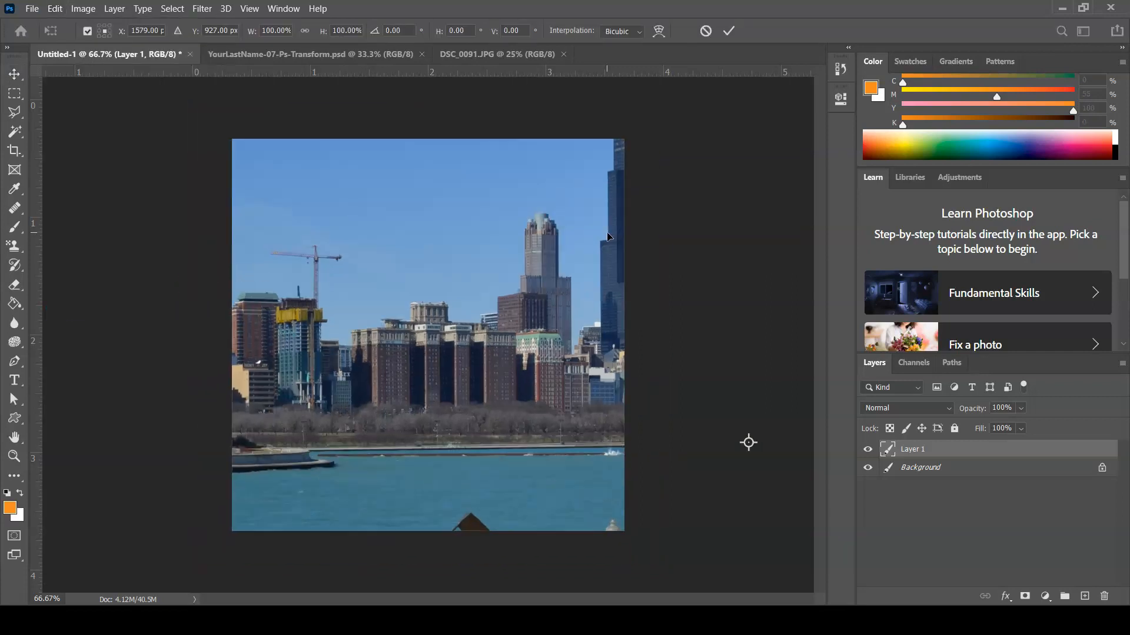
key(ctrl+minus)
key(ctrl+minus)
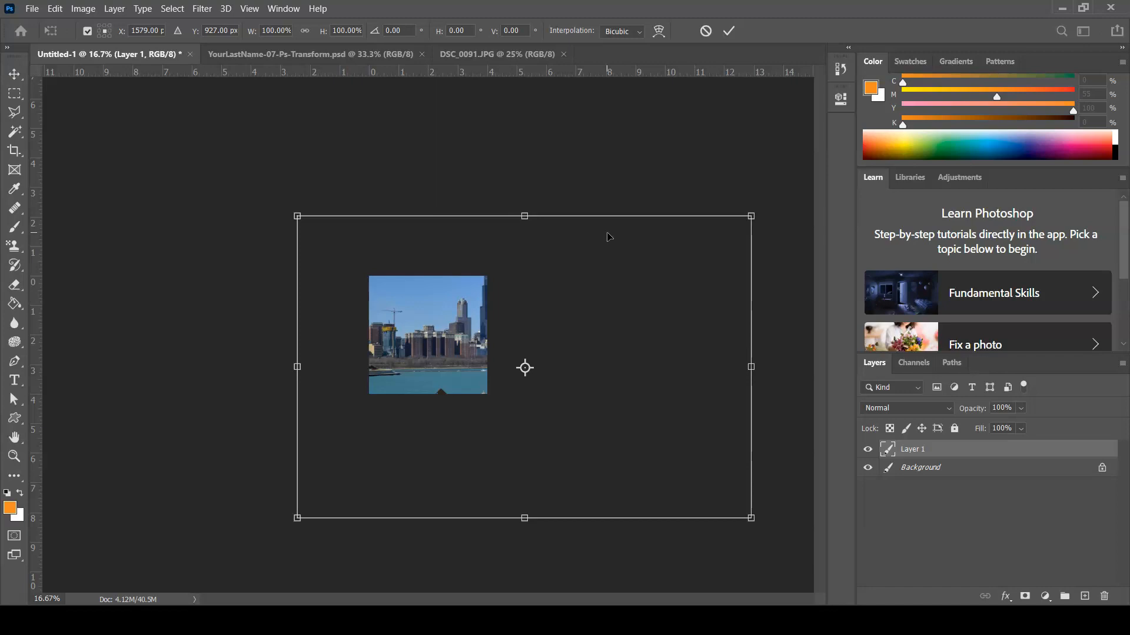
drag(436, 307, 397, 321)
key(ctrl+plus)
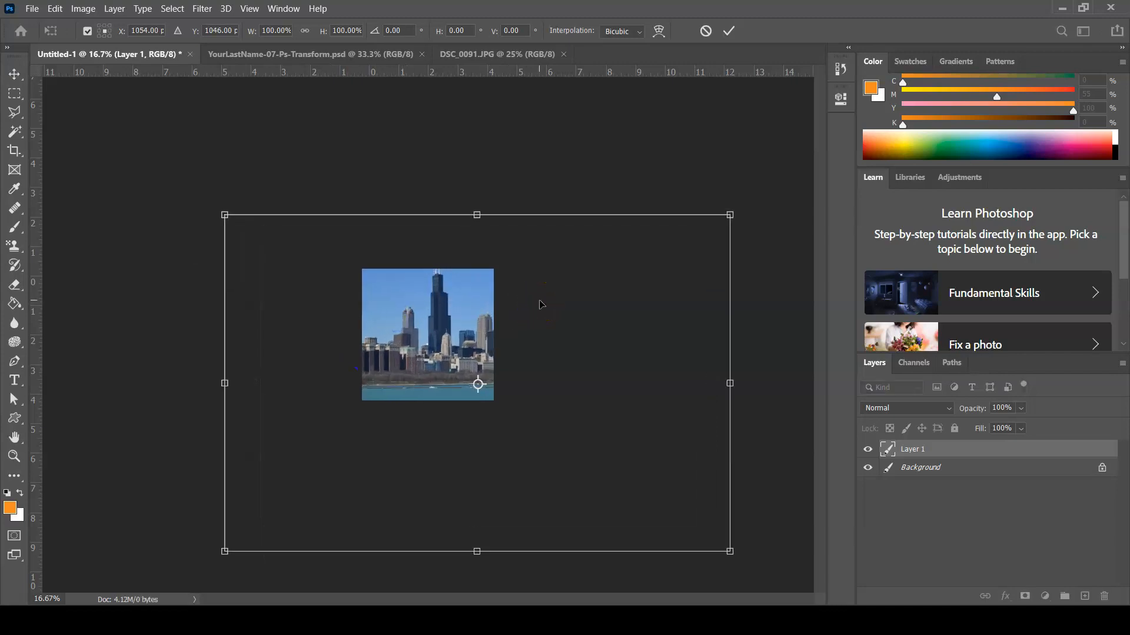
key(ctrl+minus)
key(ctrl+0)
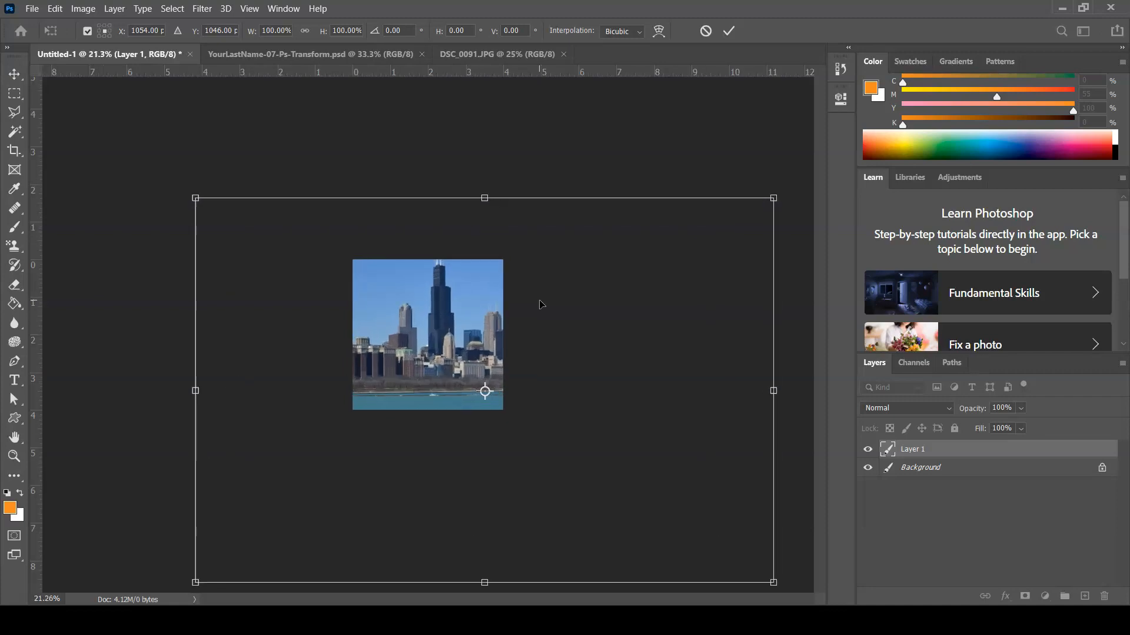
key(ctrl+plus)
key(ctrl+plus)
key(ctrl+plus)
key(ctrl+plus)
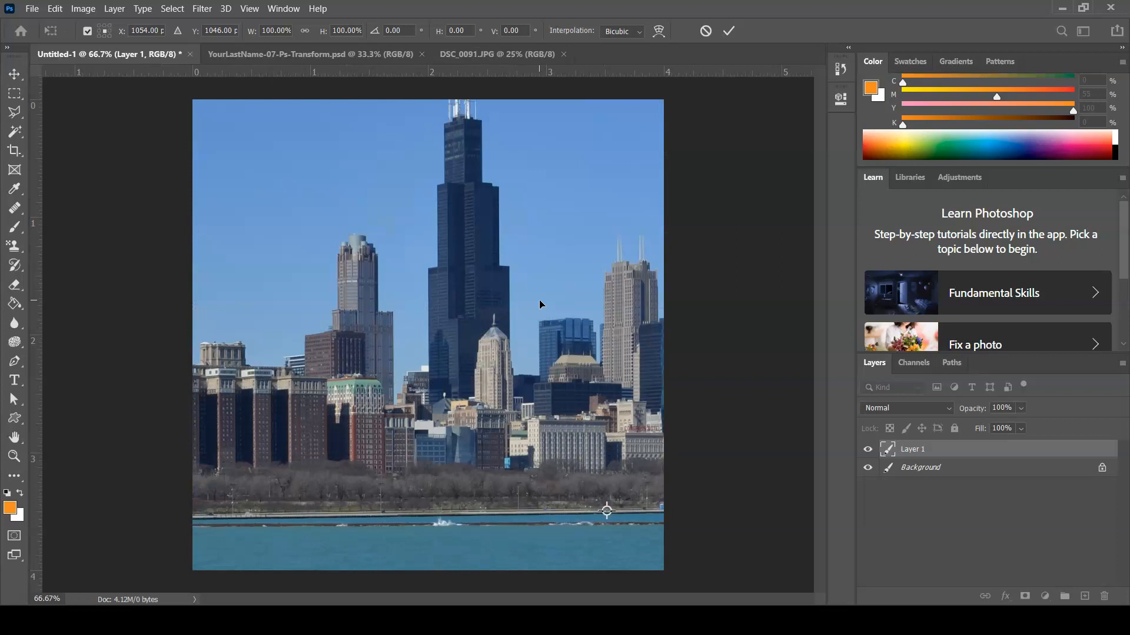
Step: Scale the skyline photo to about 97% width and 87% height, fitting the tower and its antennas in frame, and apply the transform
key(ctrl+minus)
key(ctrl+minus)
key(ctrl+minus)
key(ctrl+minus)
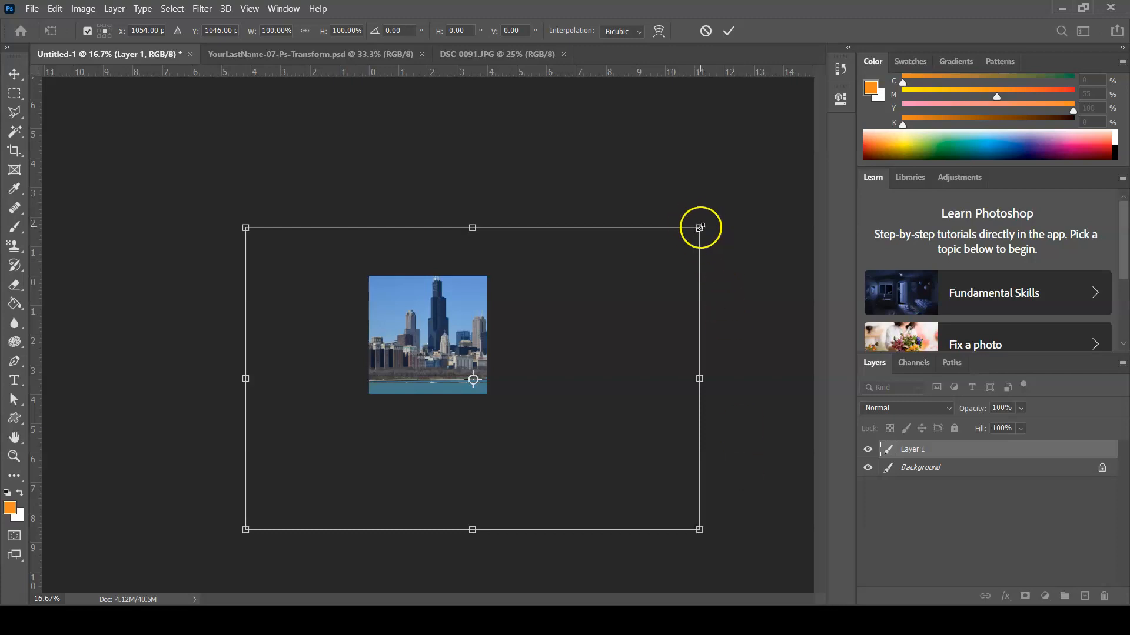
drag(700, 227, 739, 154)
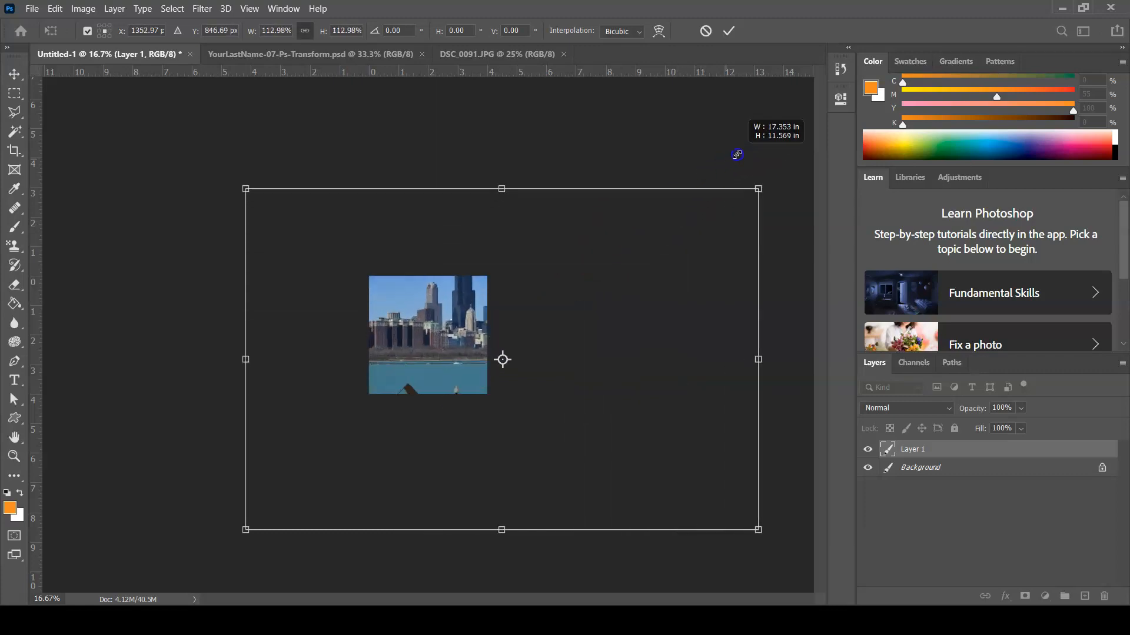
mouse_move(670, 221)
mouse_down()
mouse_move(616, 255)
mouse_move(656, 227)
mouse_up()
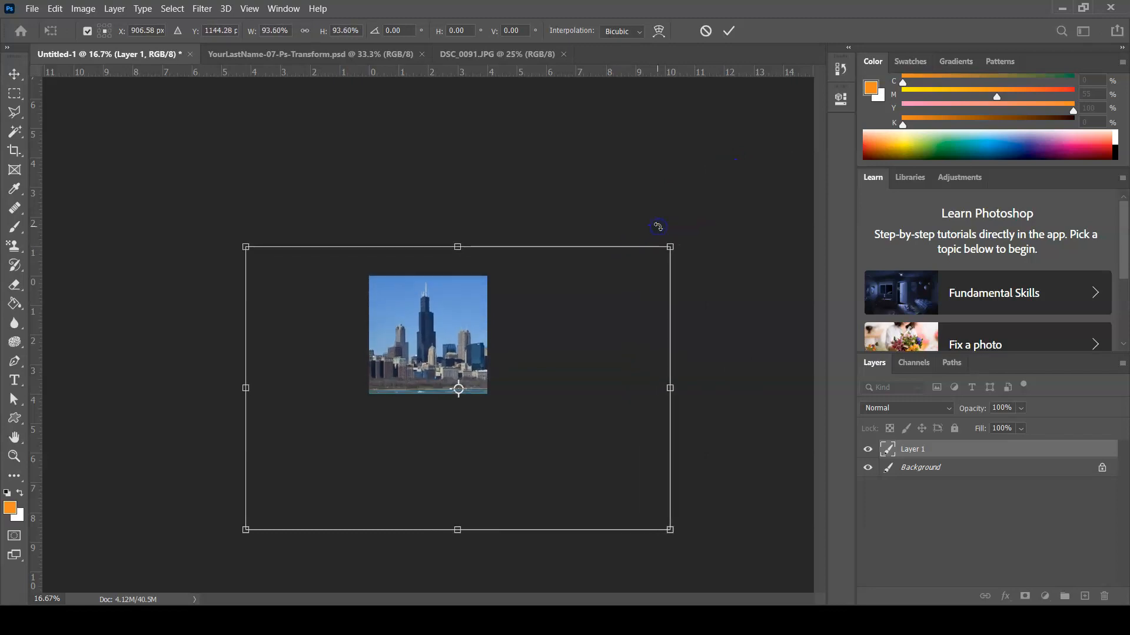
click(304, 39)
click(304, 31)
drag(670, 247, 625, 265)
drag(444, 347, 430, 320)
drag(602, 506, 660, 516)
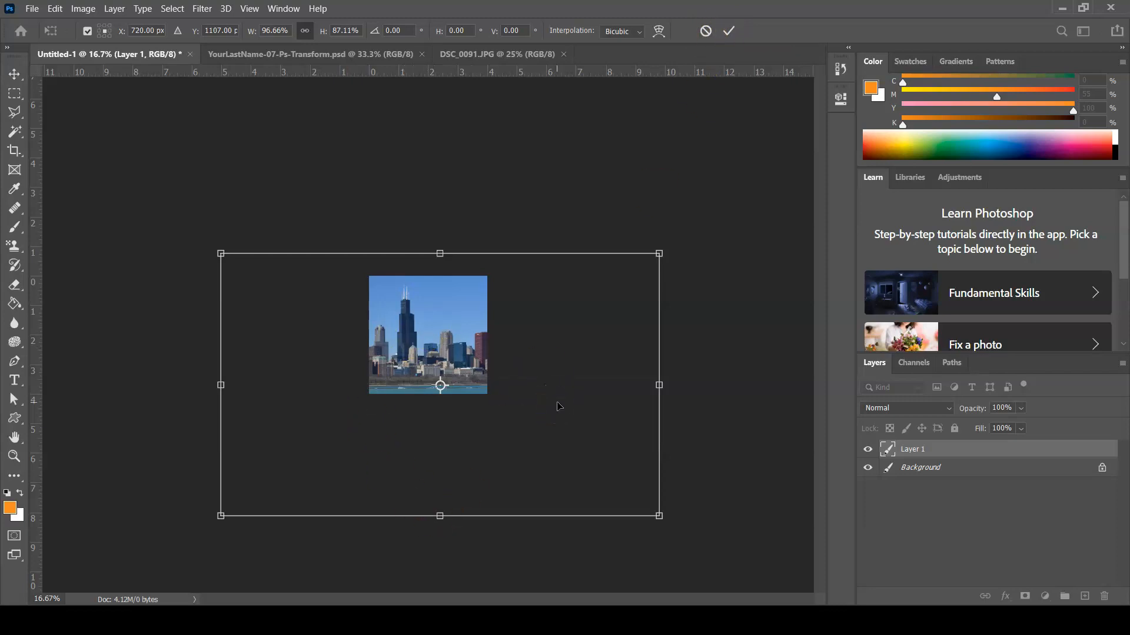
key(Return)
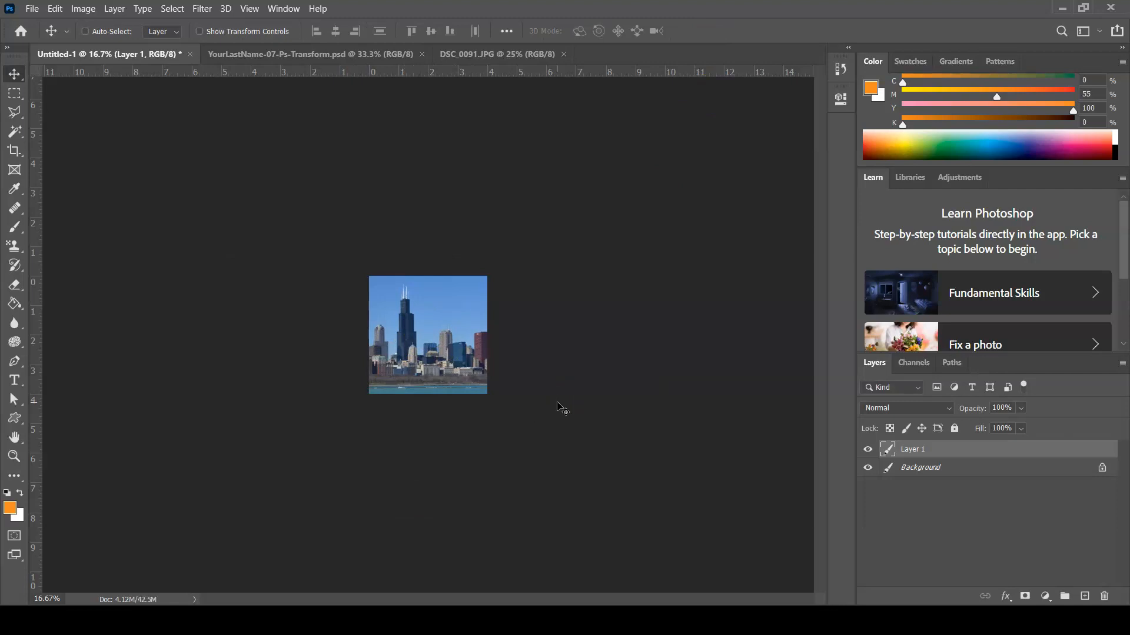
Step: Reposition the scaled skyline photo so the tower's antennas sit near the upper edge and more water fills the lower edge
key(ctrl+0)
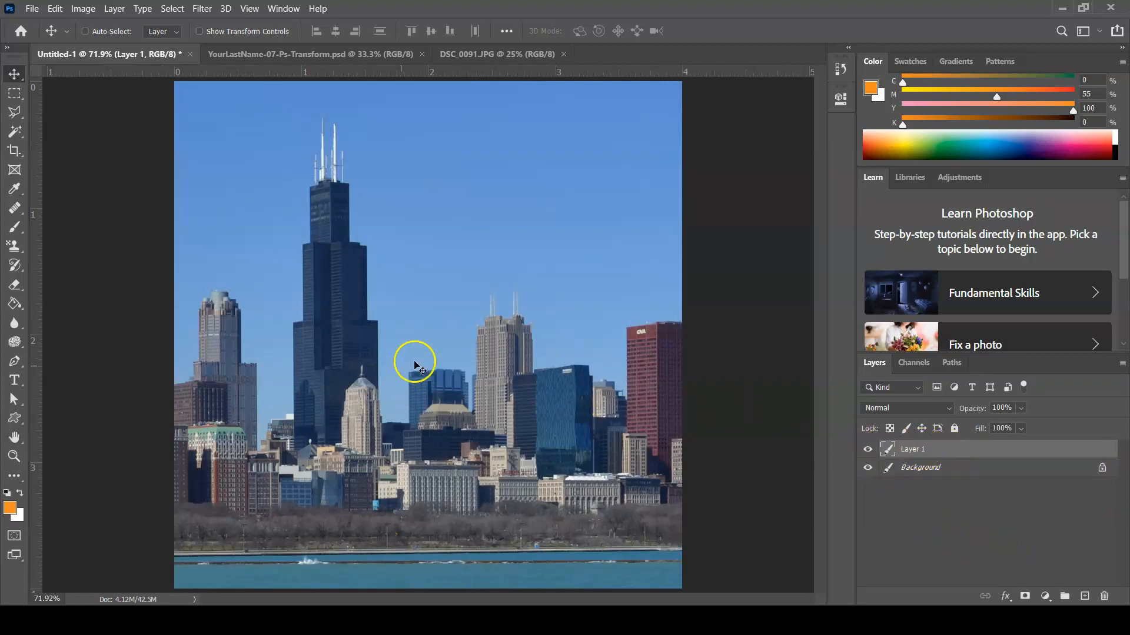
mouse_move(597, 404)
mouse_down()
mouse_move(460, 428)
mouse_move(463, 377)
mouse_move(481, 339)
mouse_move(592, 365)
mouse_move(606, 427)
mouse_move(559, 406)
mouse_move(175, 389)
mouse_move(635, 389)
mouse_move(852, 408)
mouse_move(741, 421)
mouse_move(686, 398)
mouse_move(614, 406)
mouse_up()
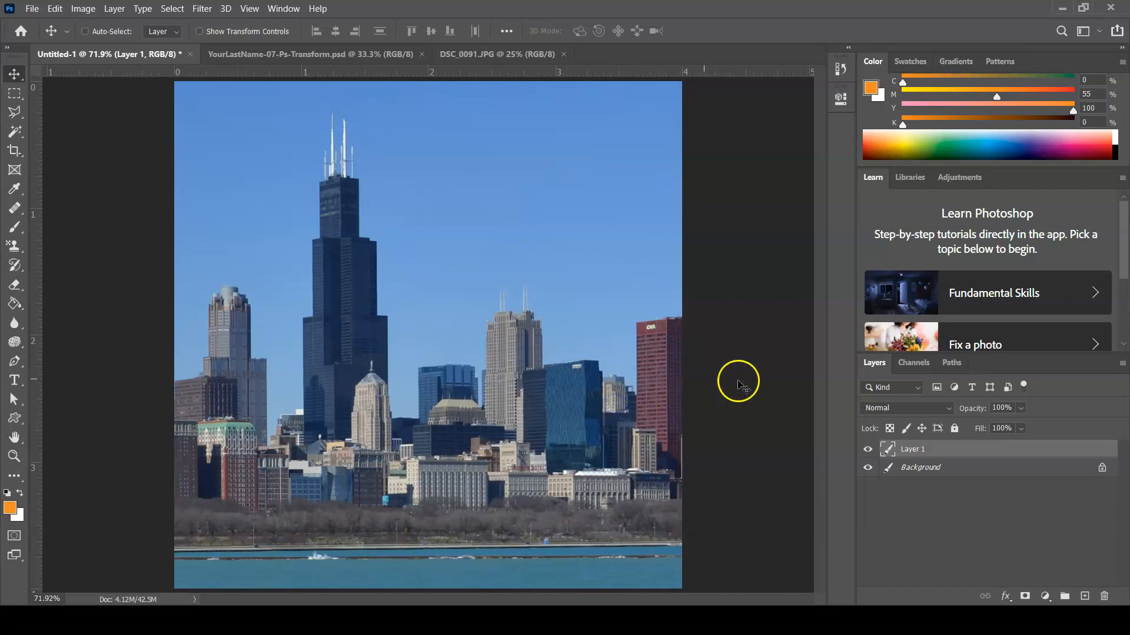
drag(541, 475, 520, 455)
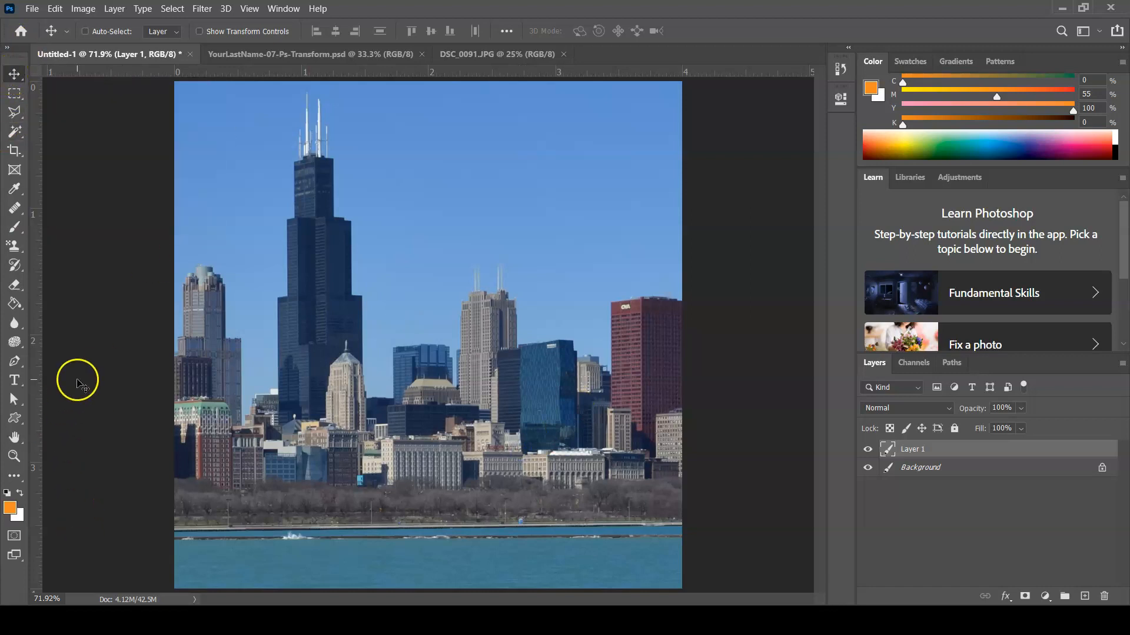
key(ctrl+minus)
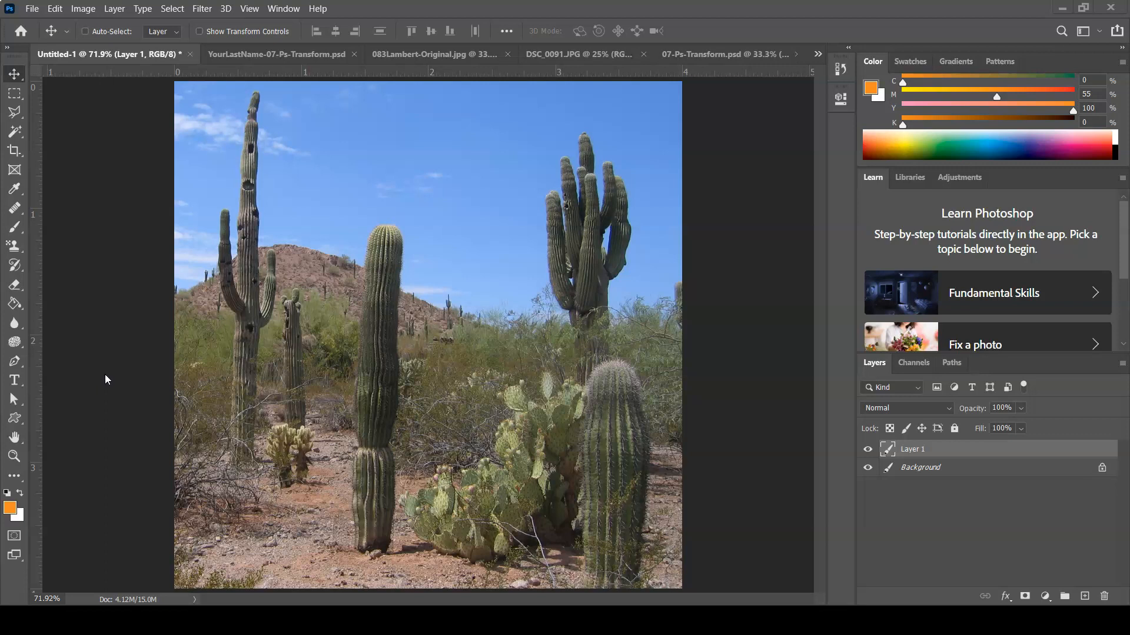
Step: Compare the cropped cactus image with 083Lambert-Original.jpg, and copy the entire 4 x 4 inch canvas of Untitled-1
click(439, 56)
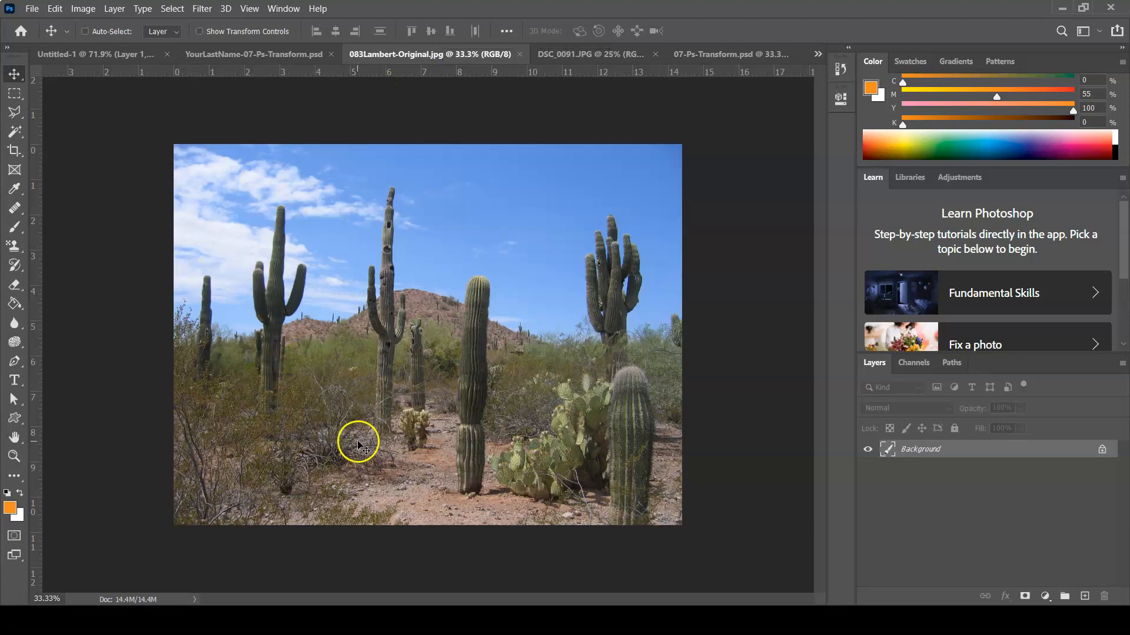
click(91, 57)
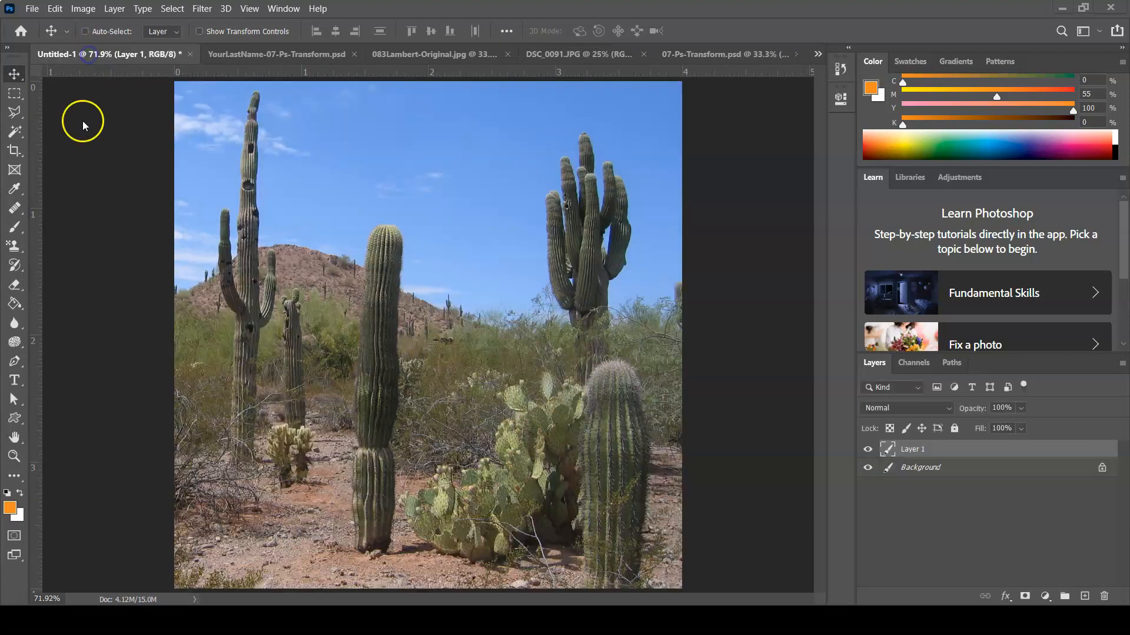
click(172, 9)
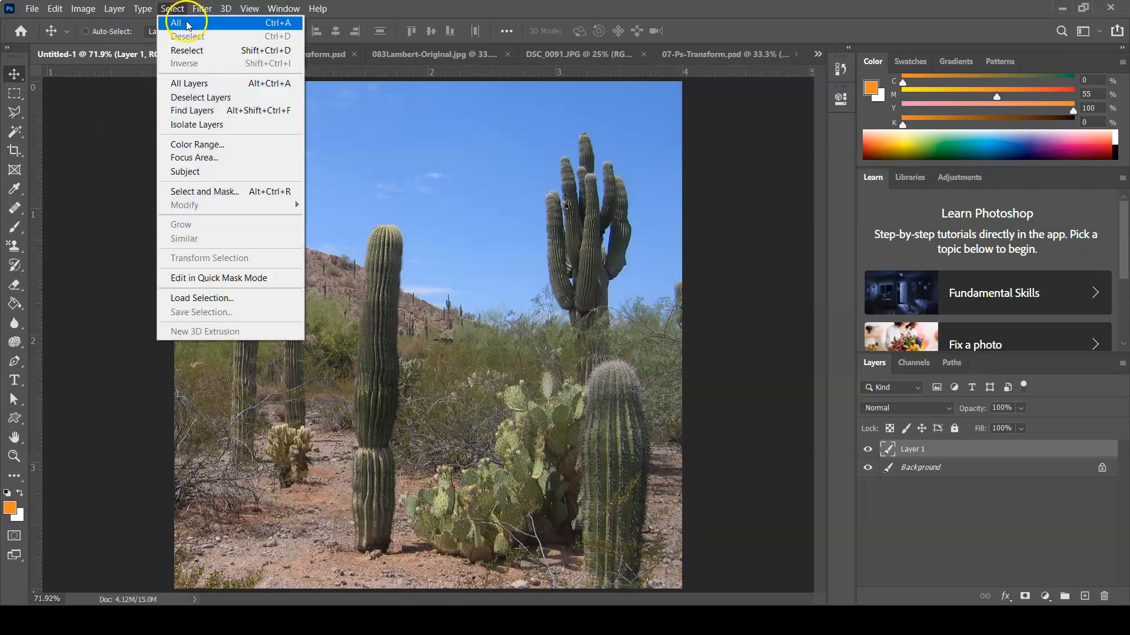
click(192, 24)
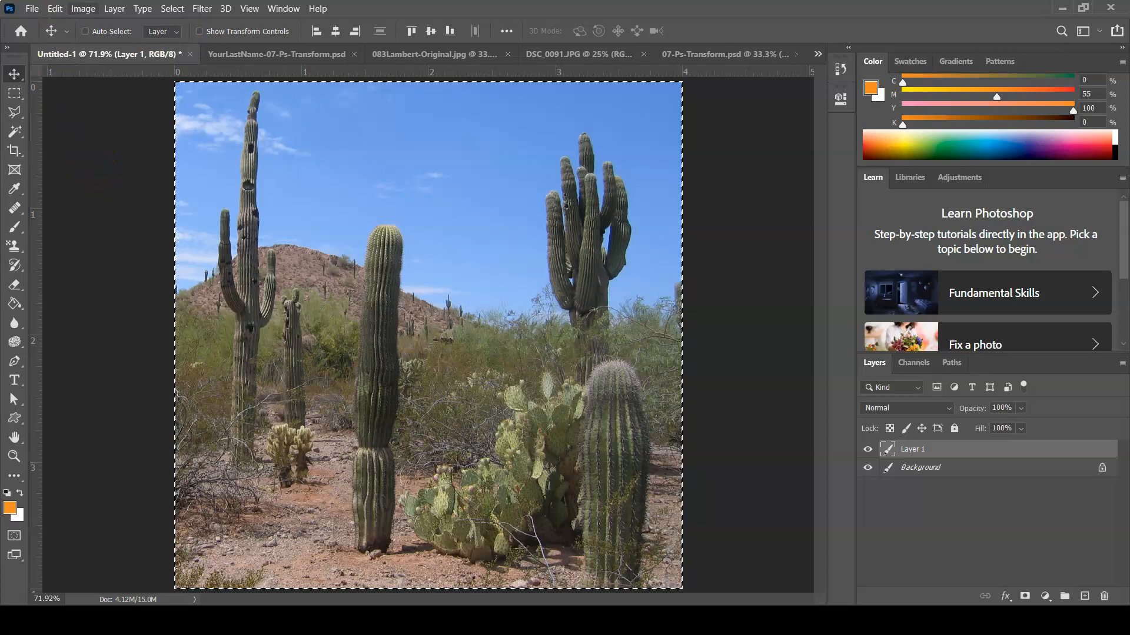
click(56, 9)
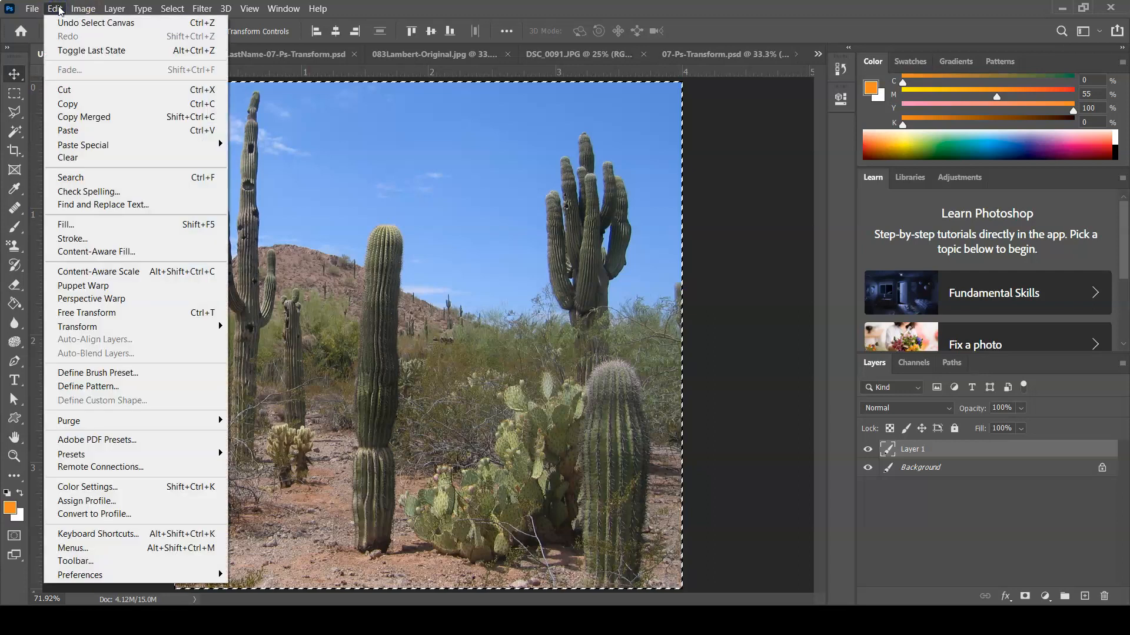
click(81, 109)
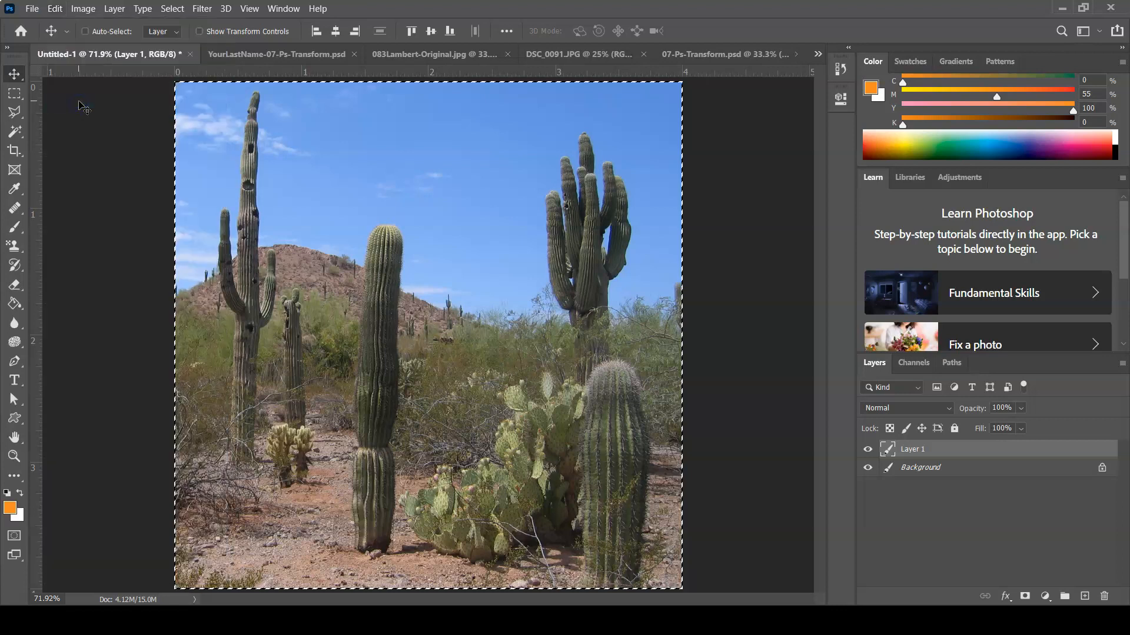
Step: Paste the copied cactus image into YourLastName-07-Ps-Transform.psd and save the document
click(250, 56)
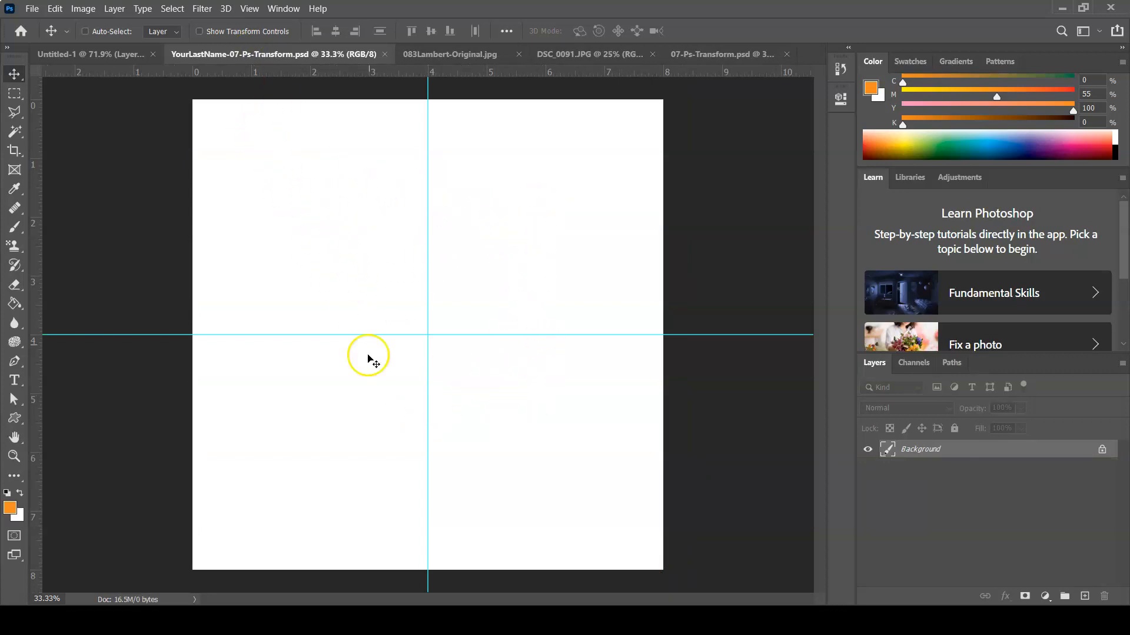
click(54, 8)
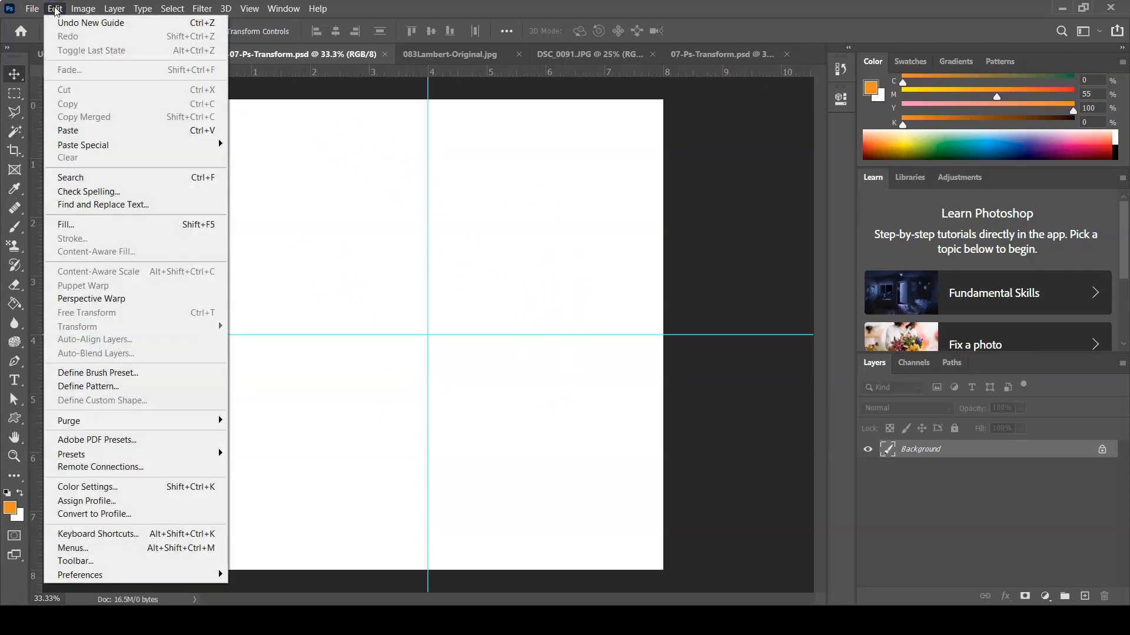
click(82, 129)
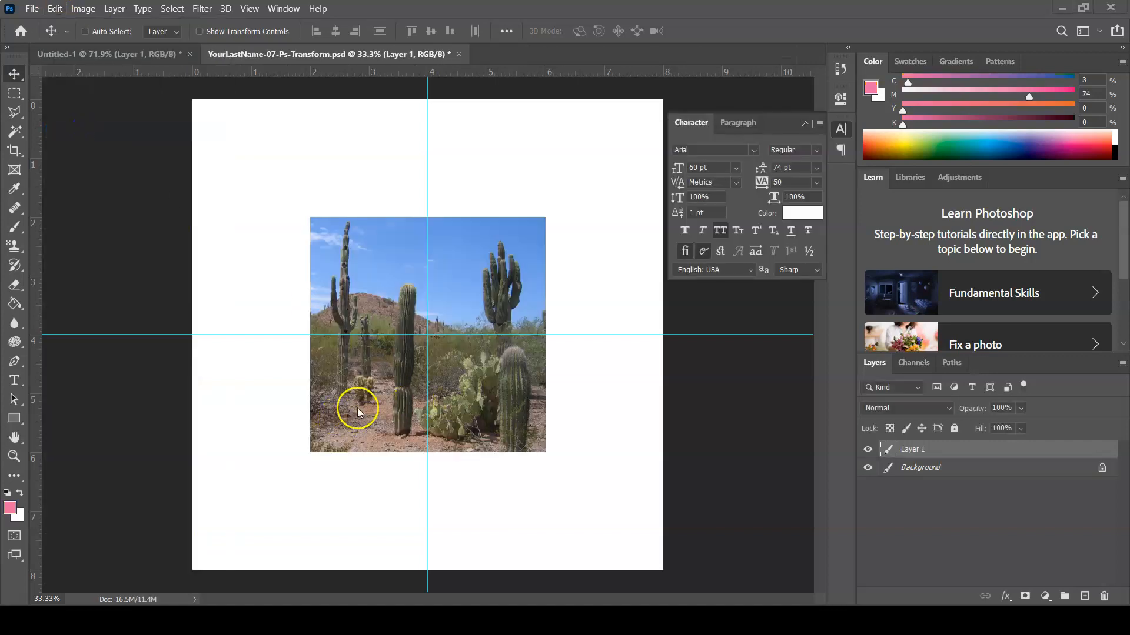
click(31, 9)
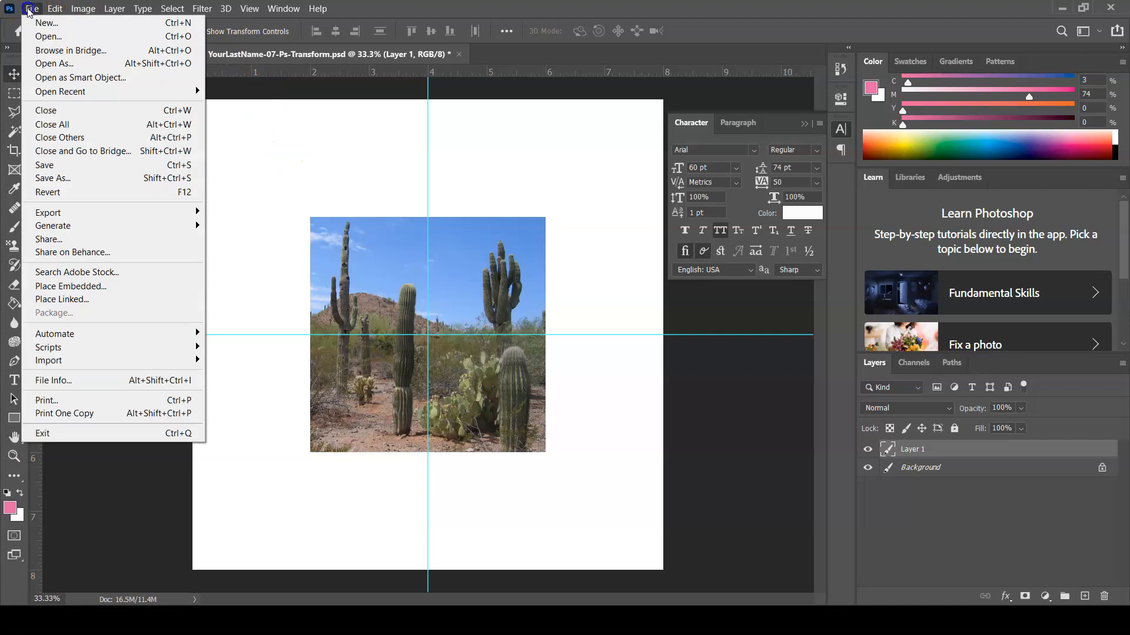
click(65, 165)
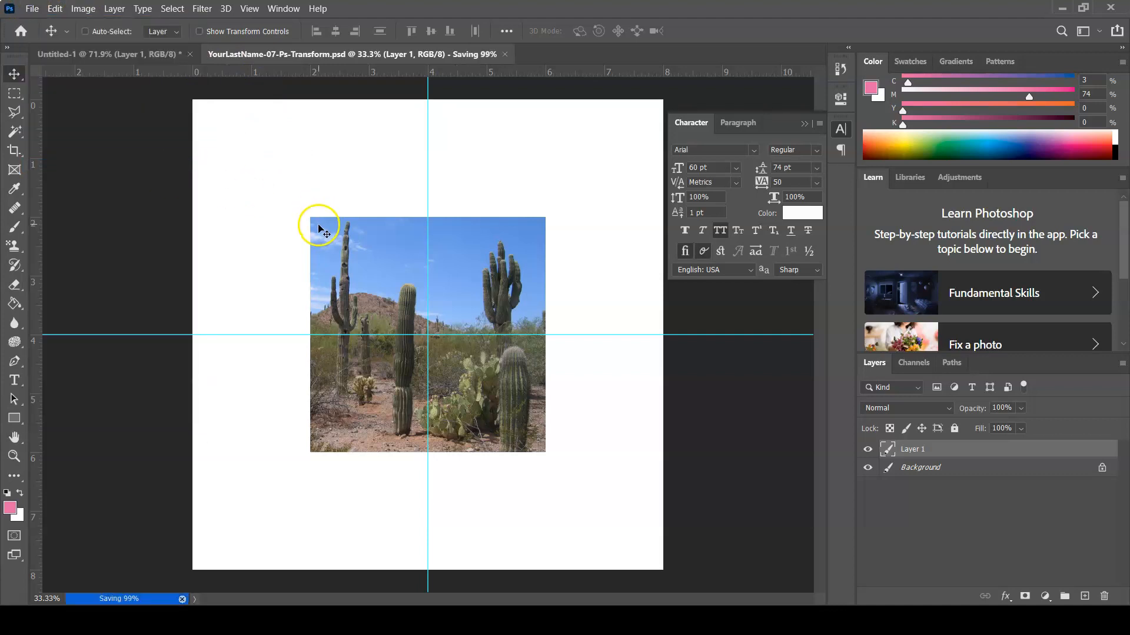
Step: Move the cactus image 2 inches left and 2 inches up into the top-left quadrant, and toggle its layer's visibility to check it
drag(365, 303, 255, 180)
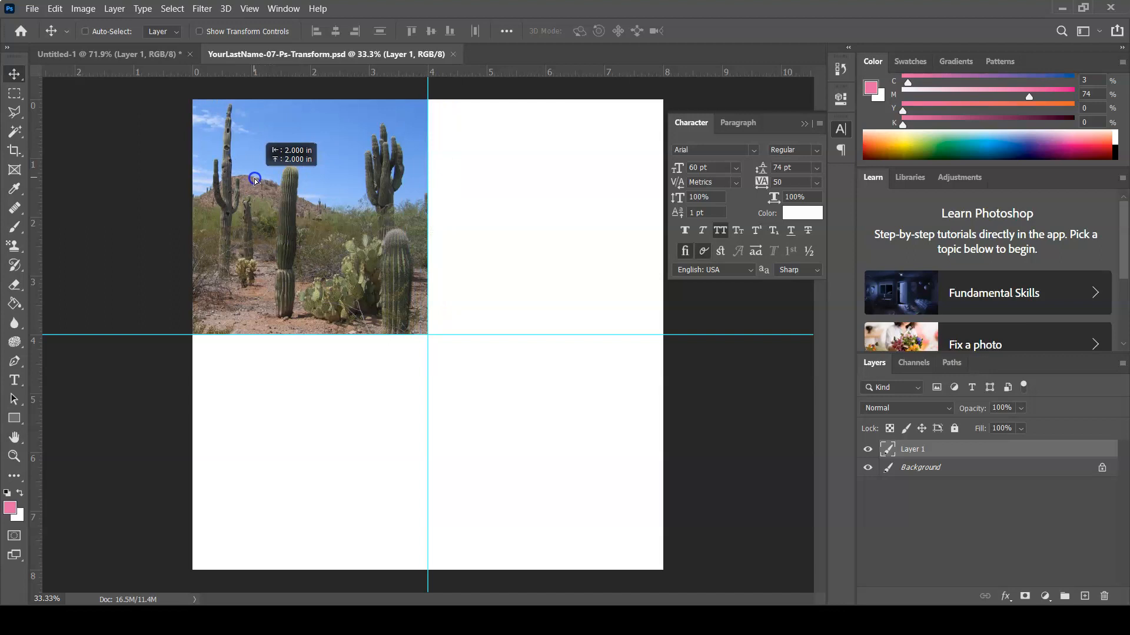
drag(255, 180, 255, 180)
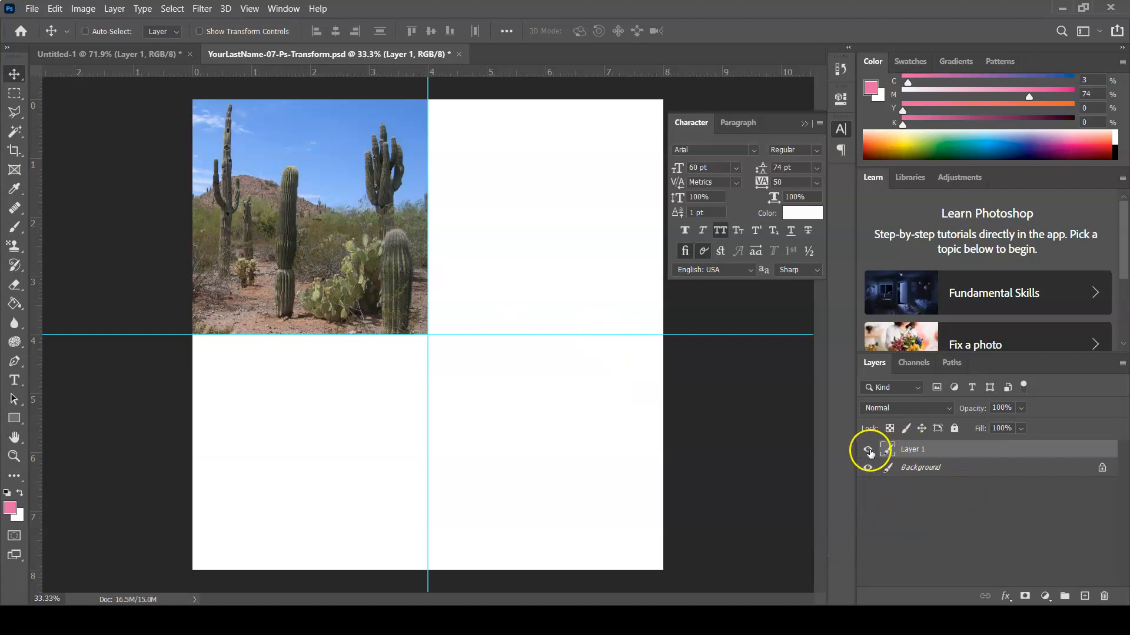
click(868, 450)
click(868, 451)
Step: Rename the cactus layer as Top Left and save the document
click(911, 453)
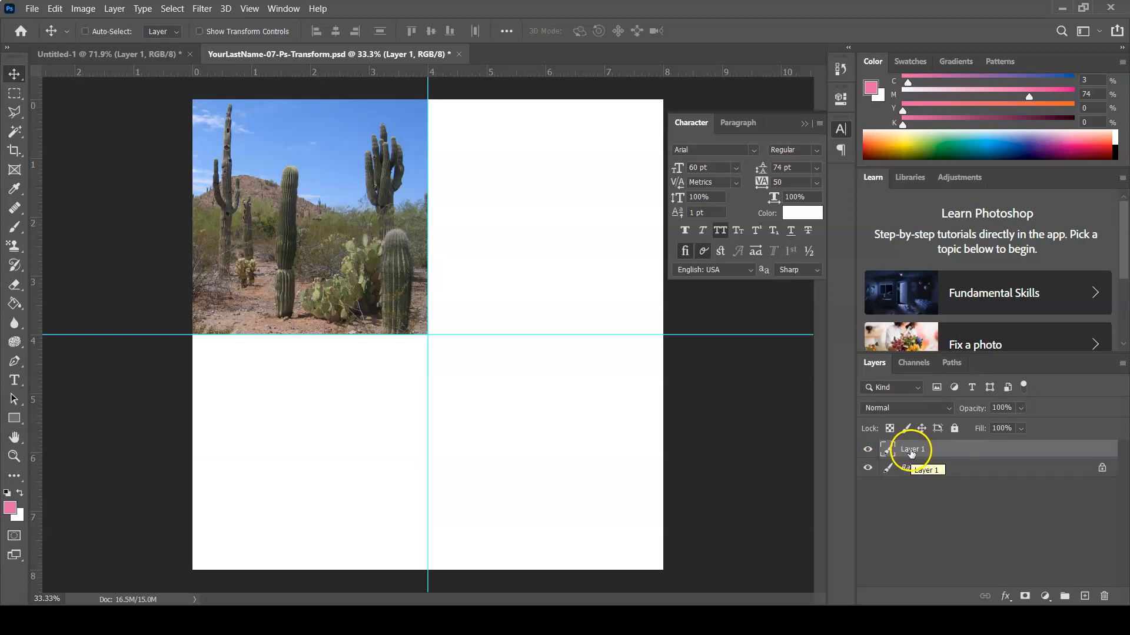
double_click(910, 451)
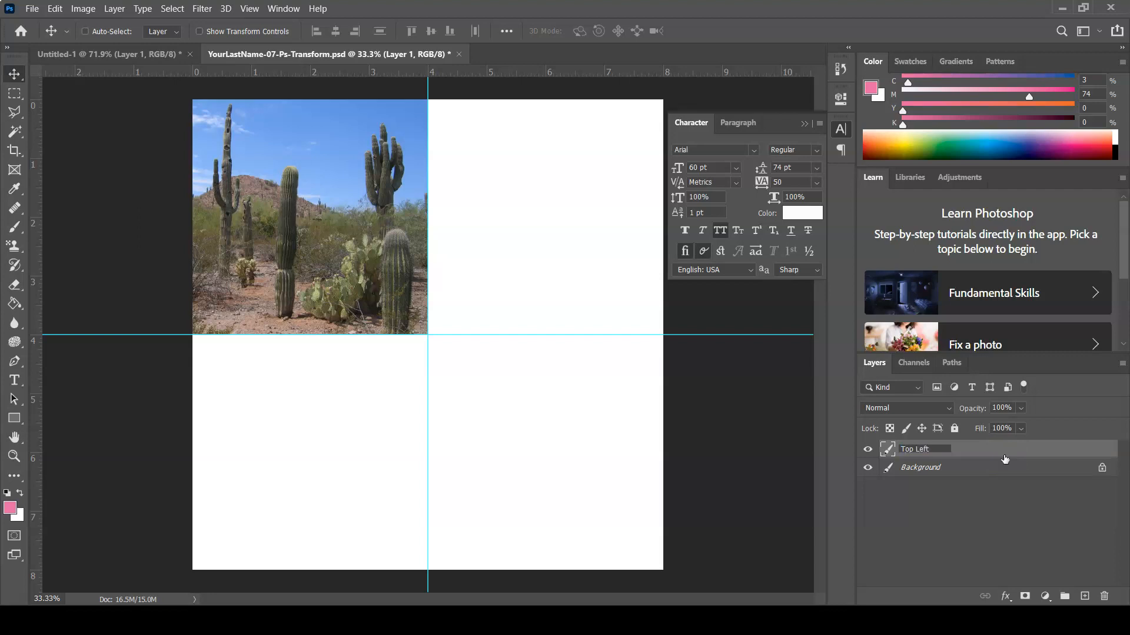
key(Return)
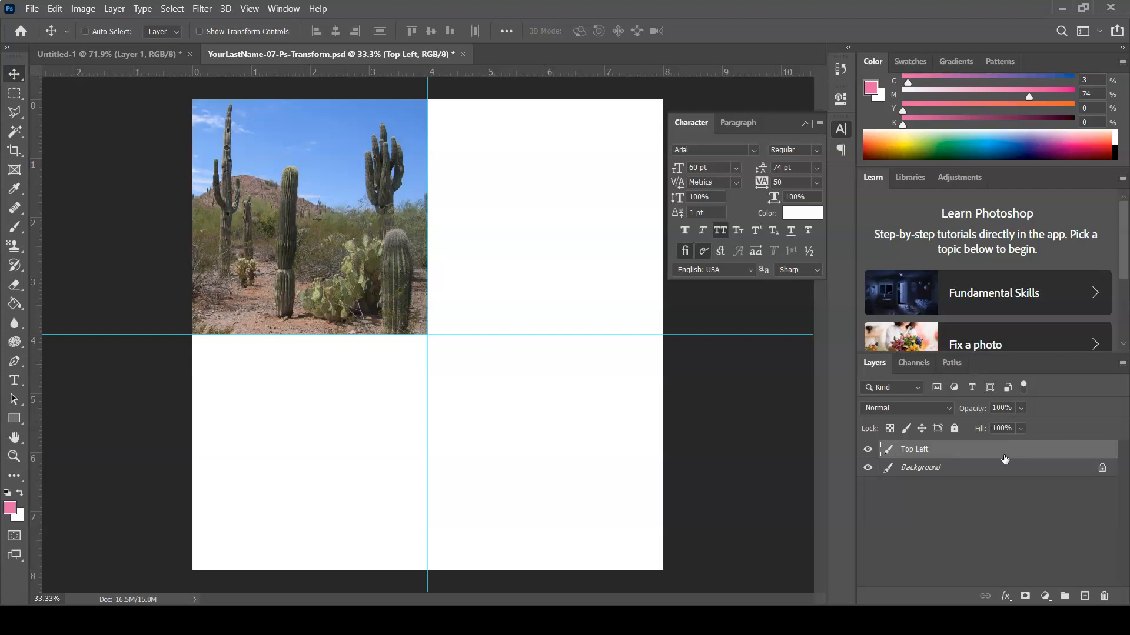
click(30, 8)
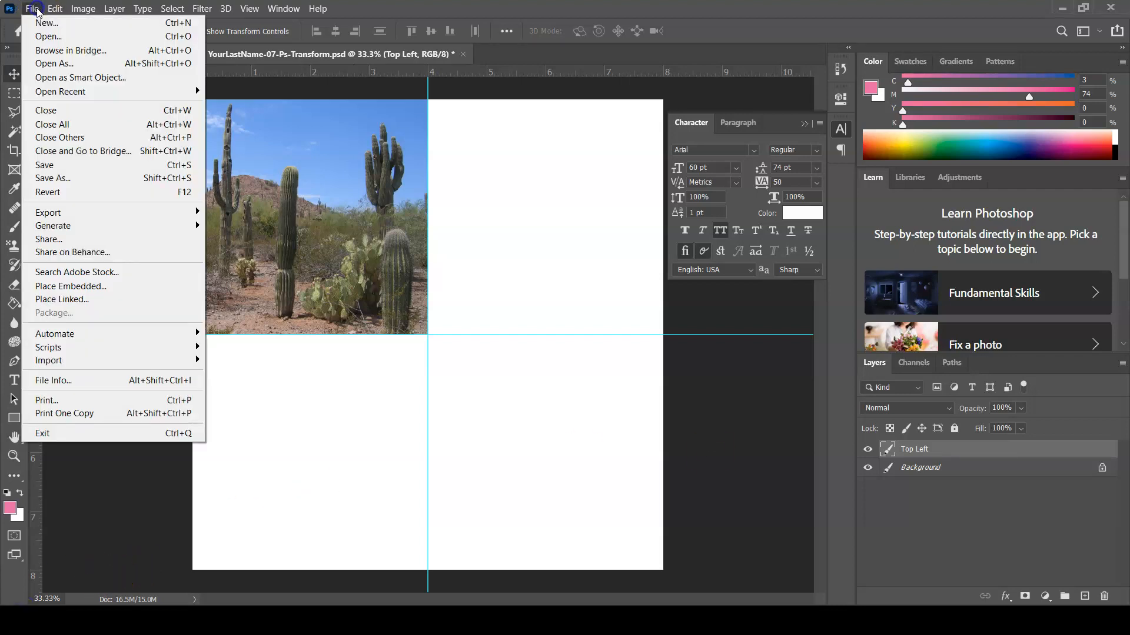
click(70, 166)
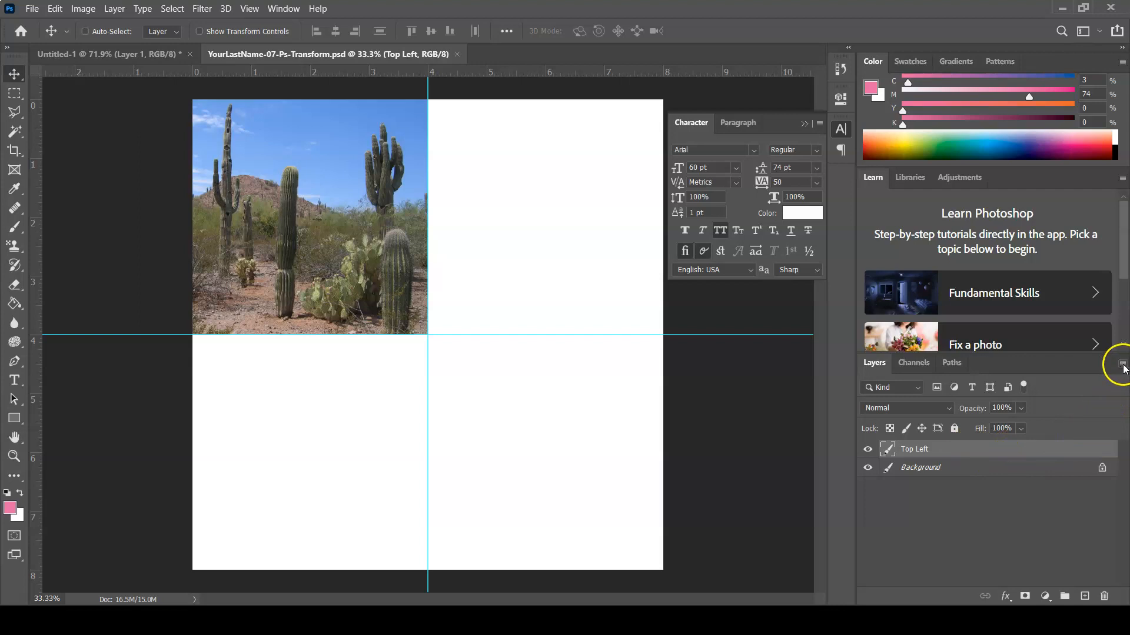
Step: Duplicate the Top Left layer within the same document and name the duplicate Top Right
click(1122, 364)
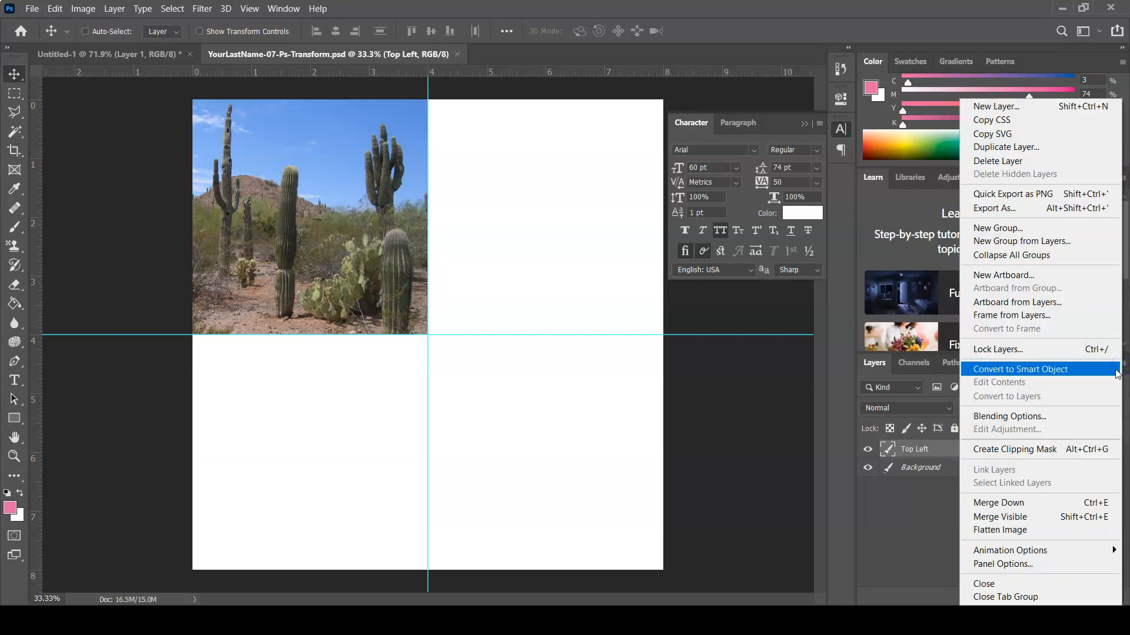
click(1080, 148)
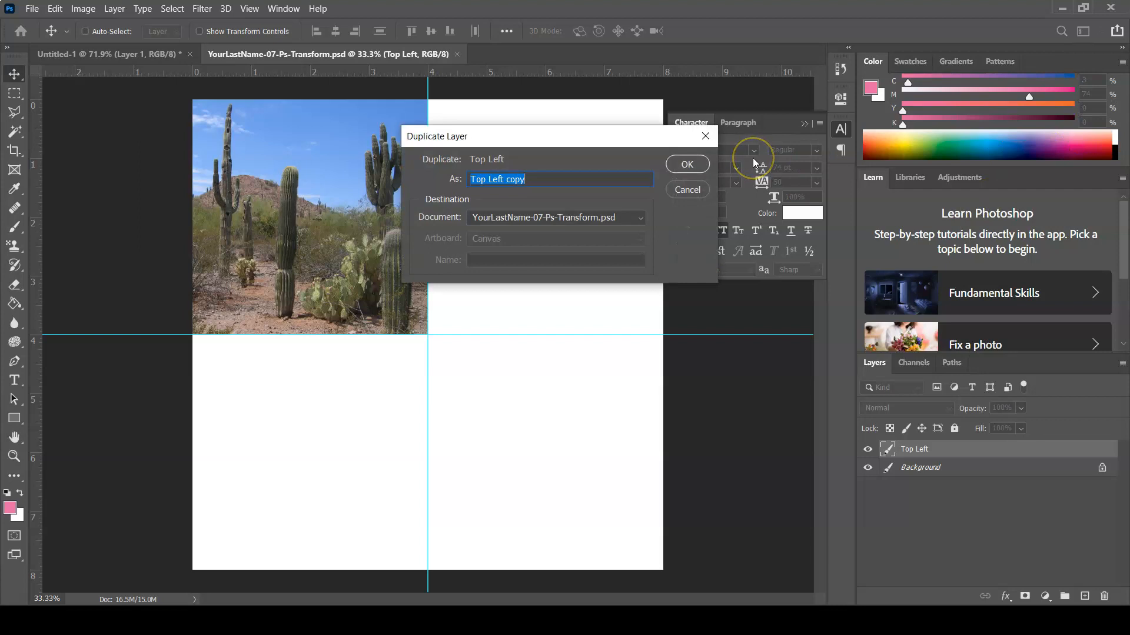
text(Top Right)
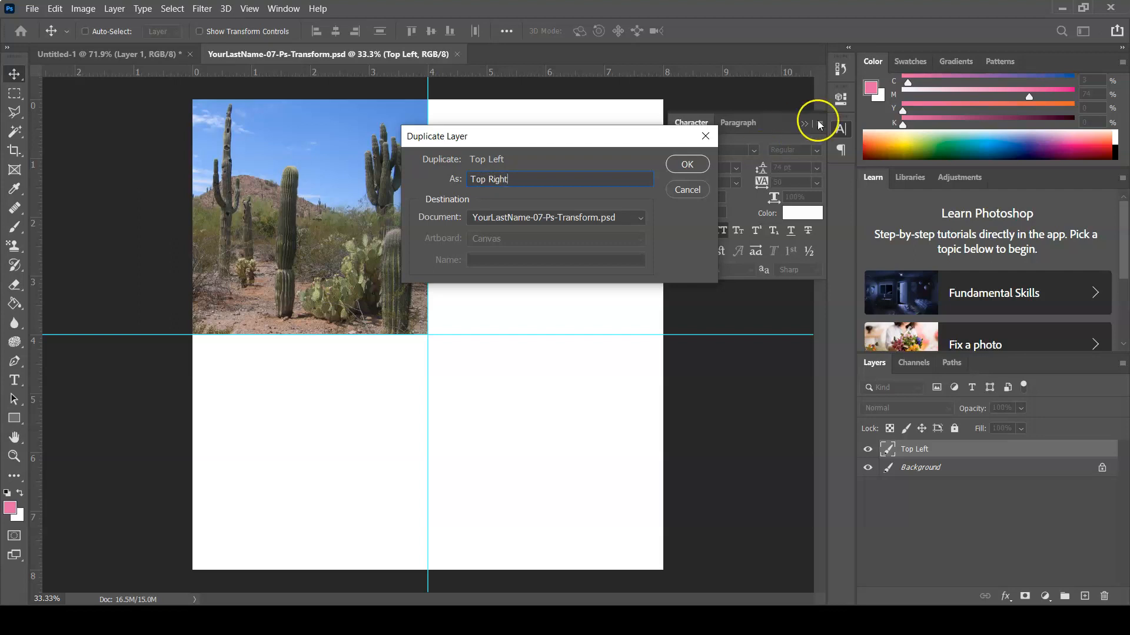
click(687, 164)
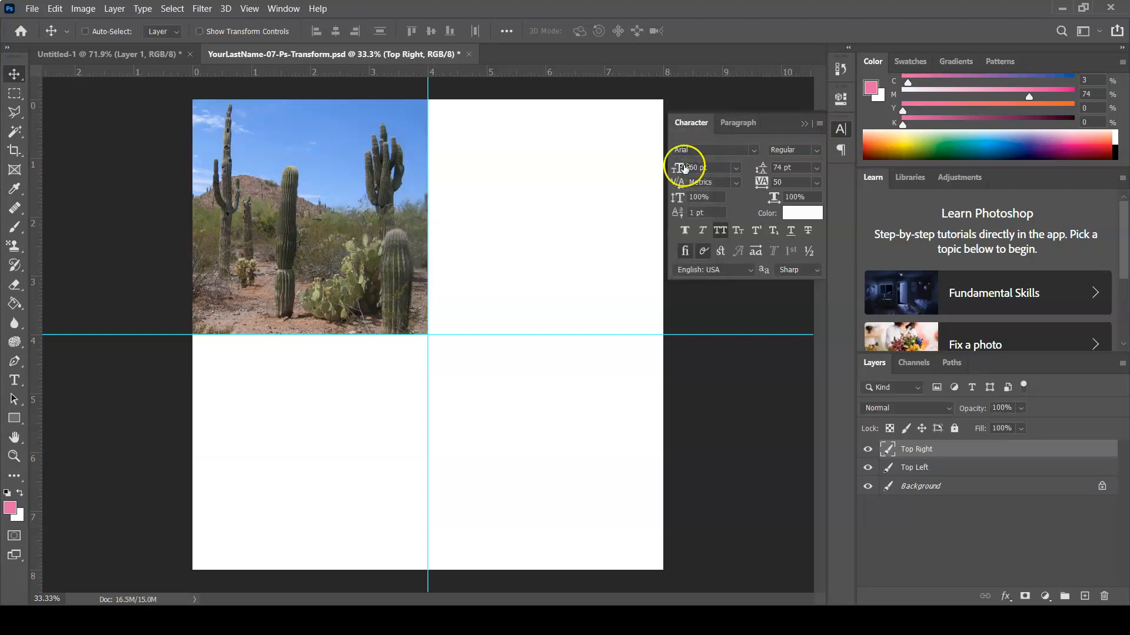
Step: Move the Top Right layer horizontally into the canvas's top-right quadrant, aligned to the guides, and save the document
drag(349, 273, 284, 254)
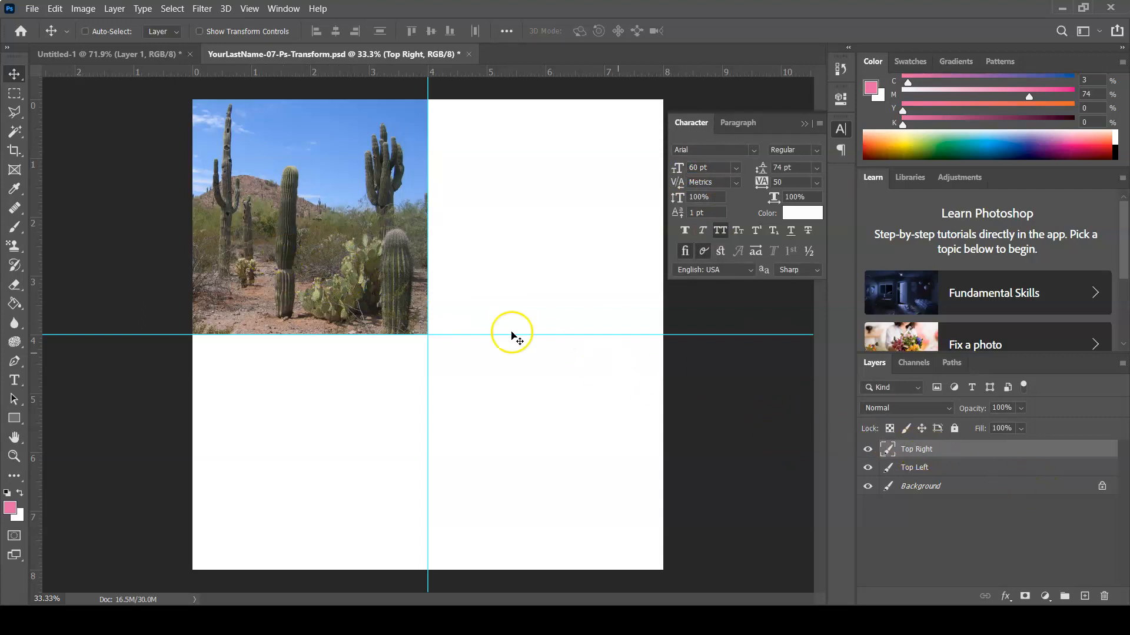
drag(419, 299, 631, 303)
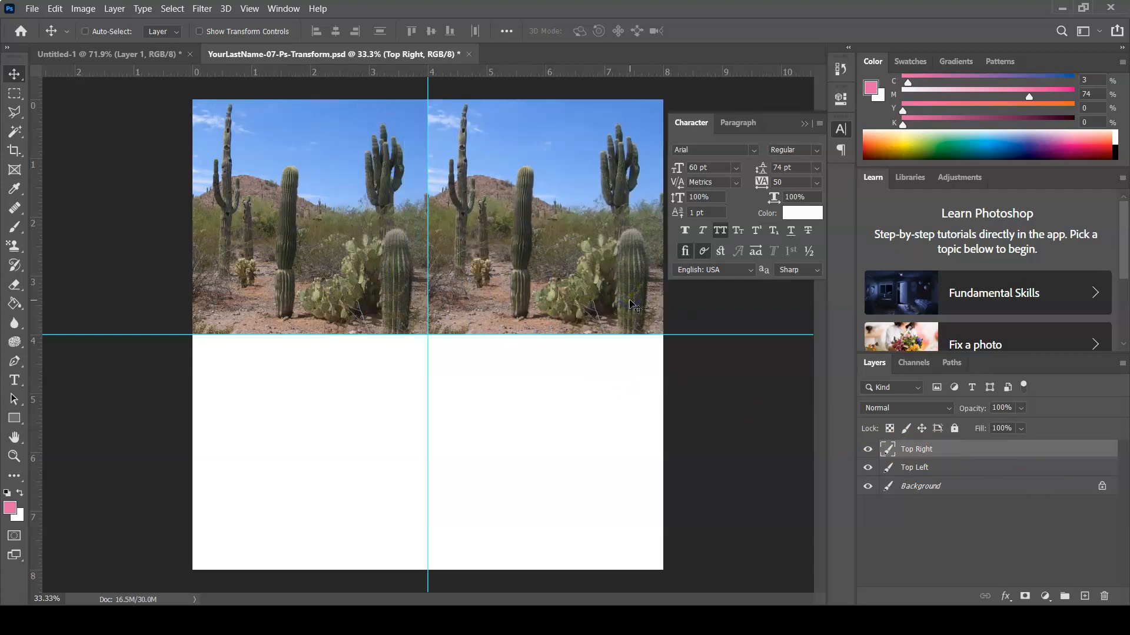
click(32, 8)
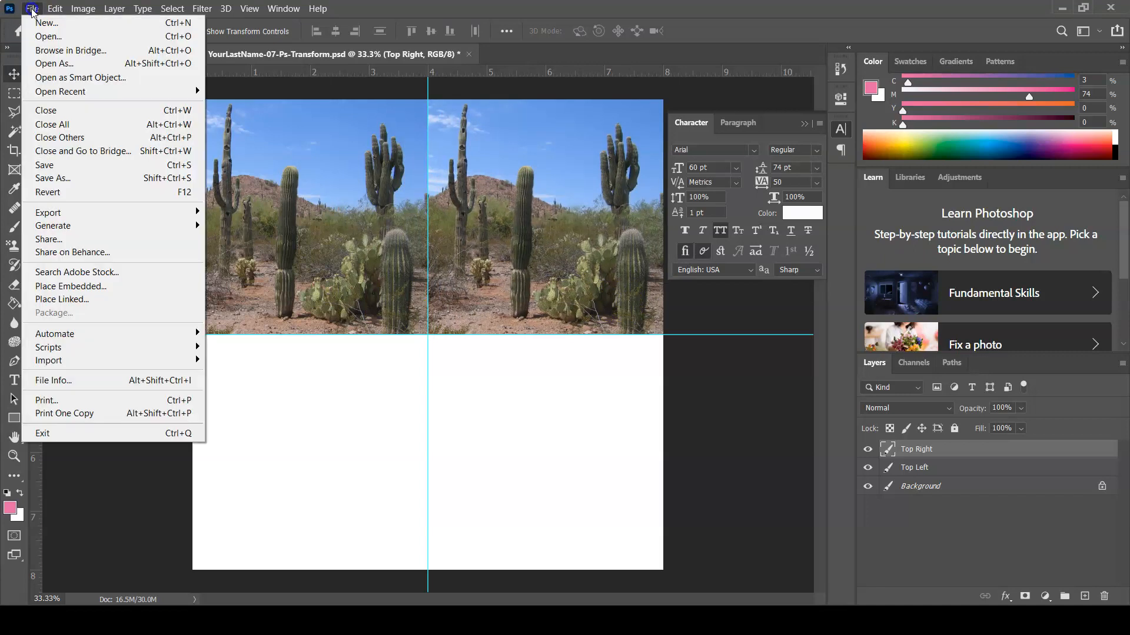
click(58, 163)
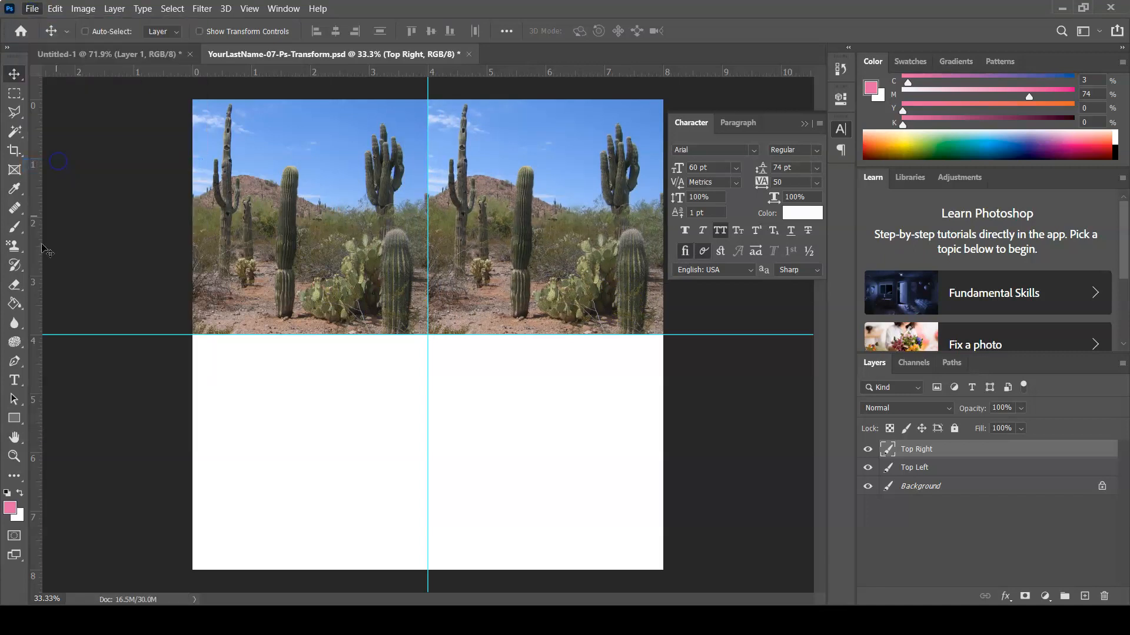
click(519, 211)
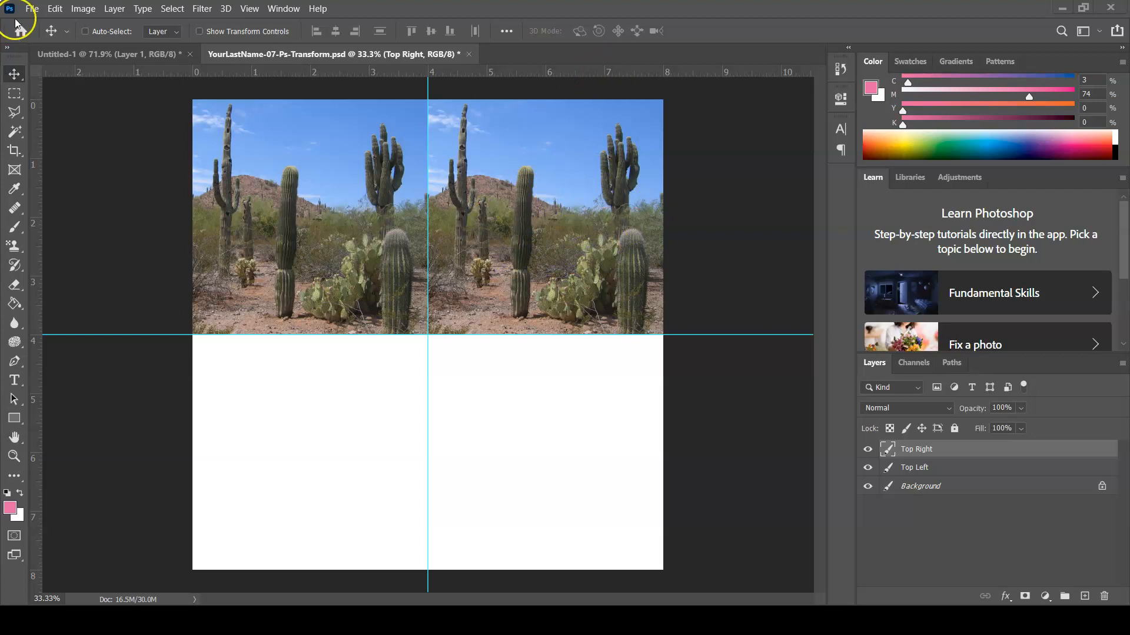
Step: Flip the Top Right layer horizontally, check the mirrored pair with the guides hidden and restored, and save the document
click(55, 11)
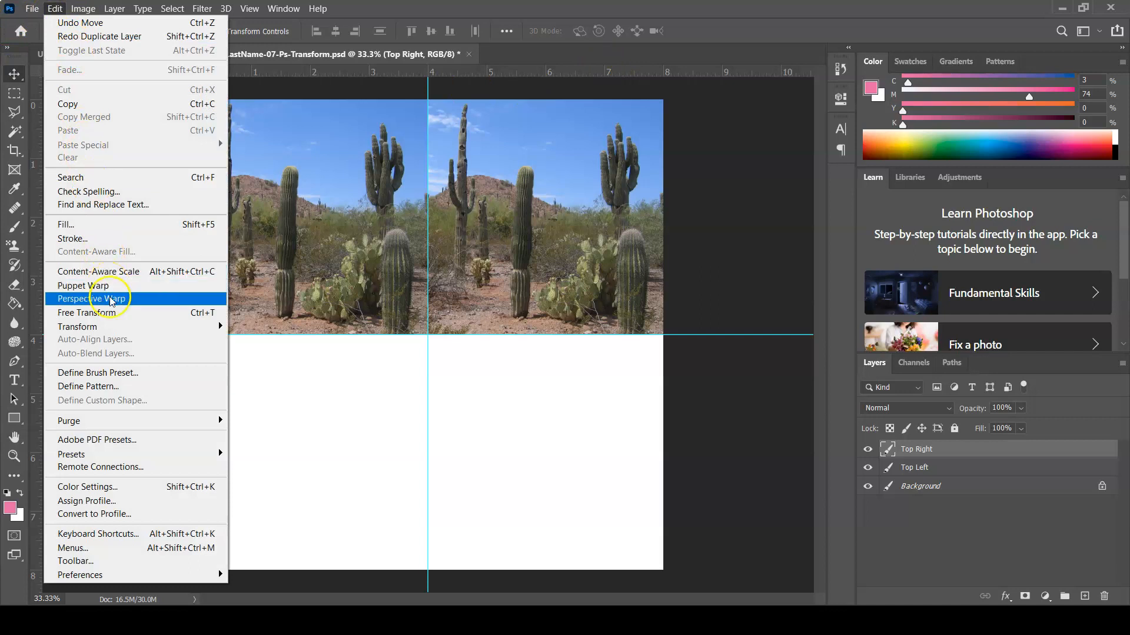
mouse_move(119, 332)
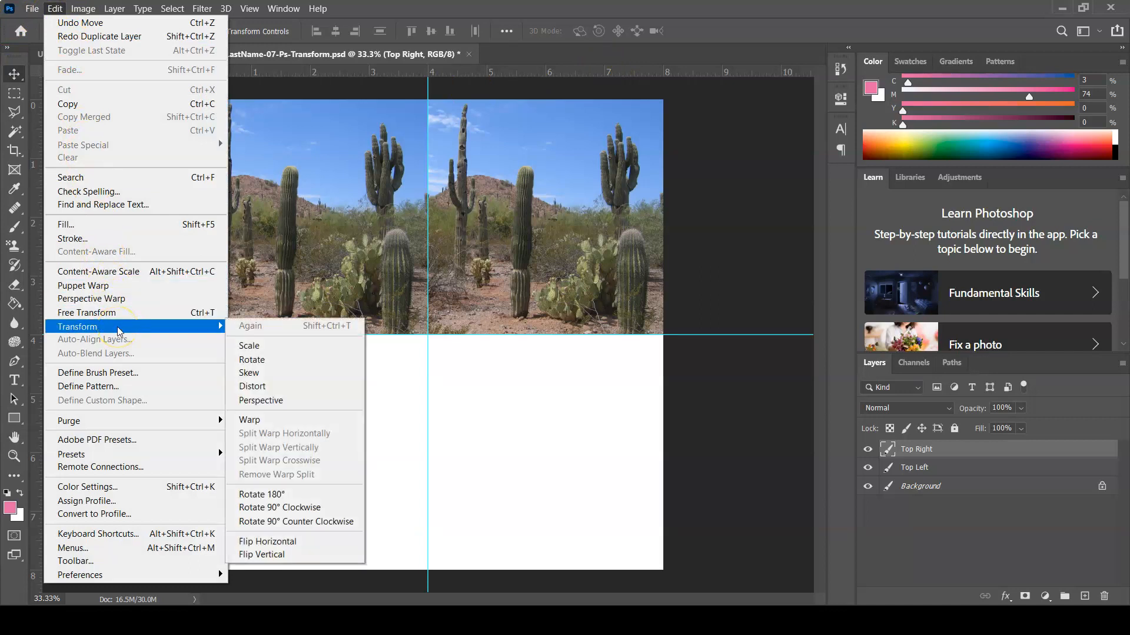
click(329, 539)
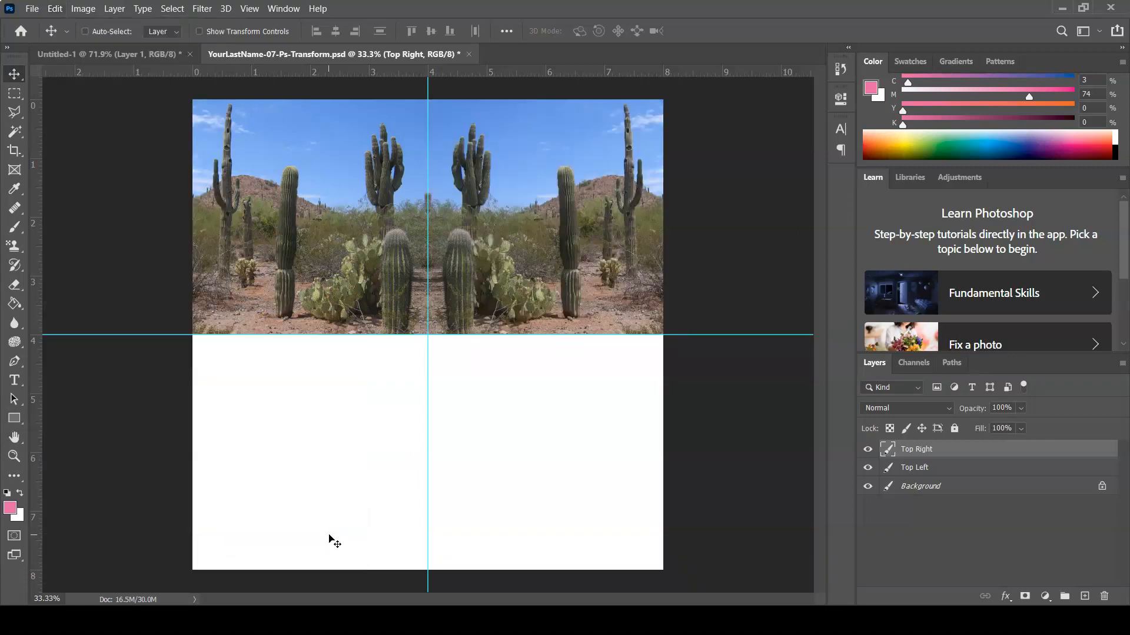
key(ctrl+semicolon)
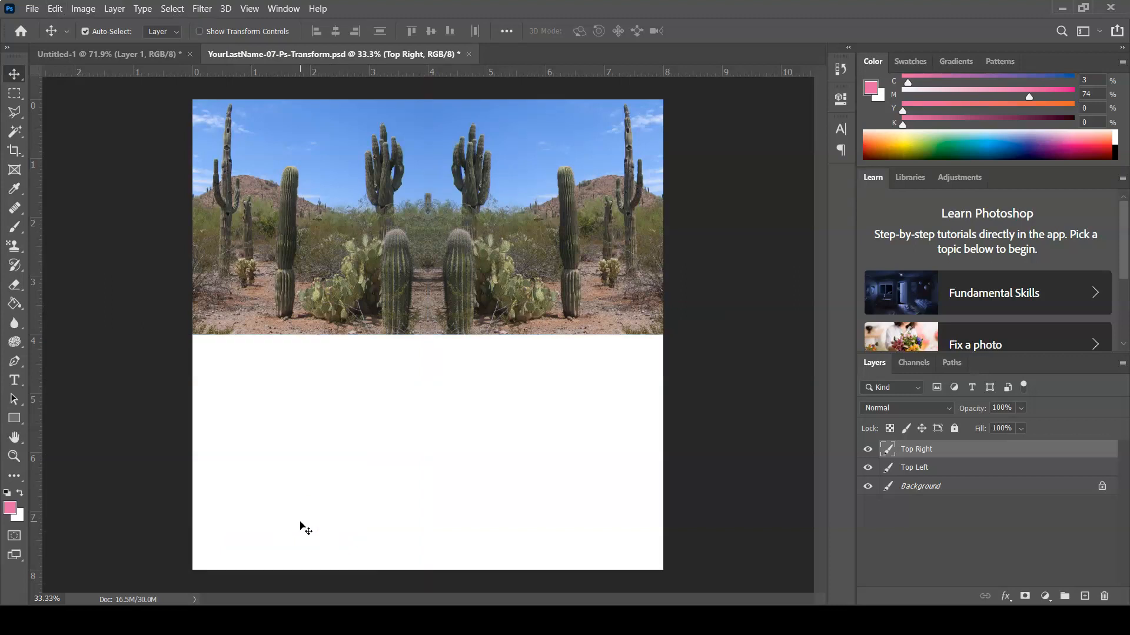
key(ctrl+semicolon)
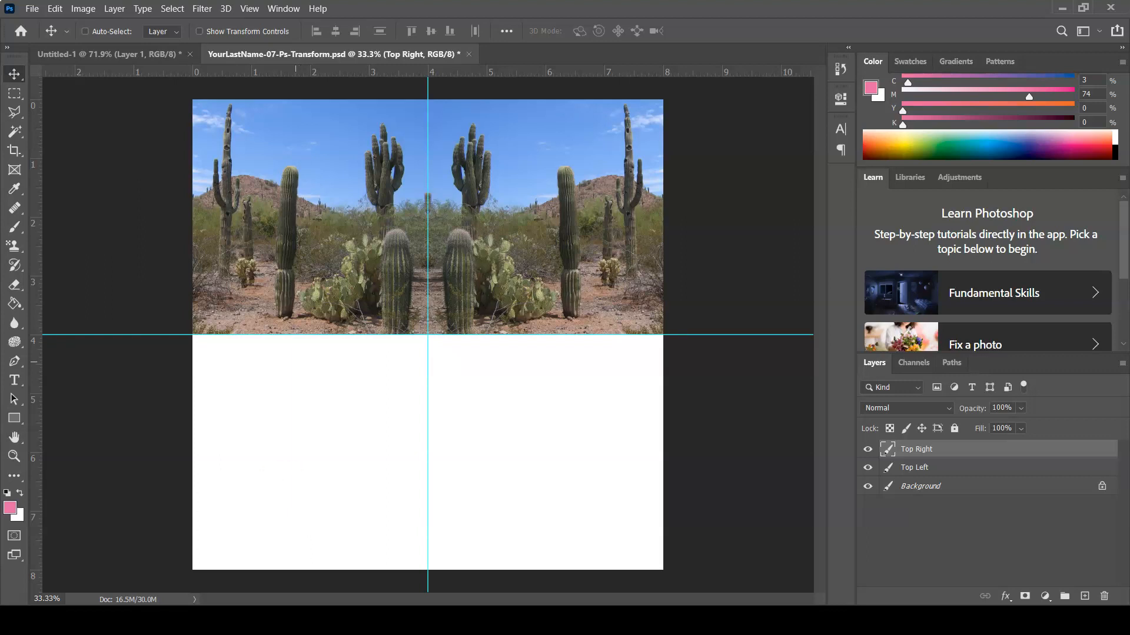
click(32, 9)
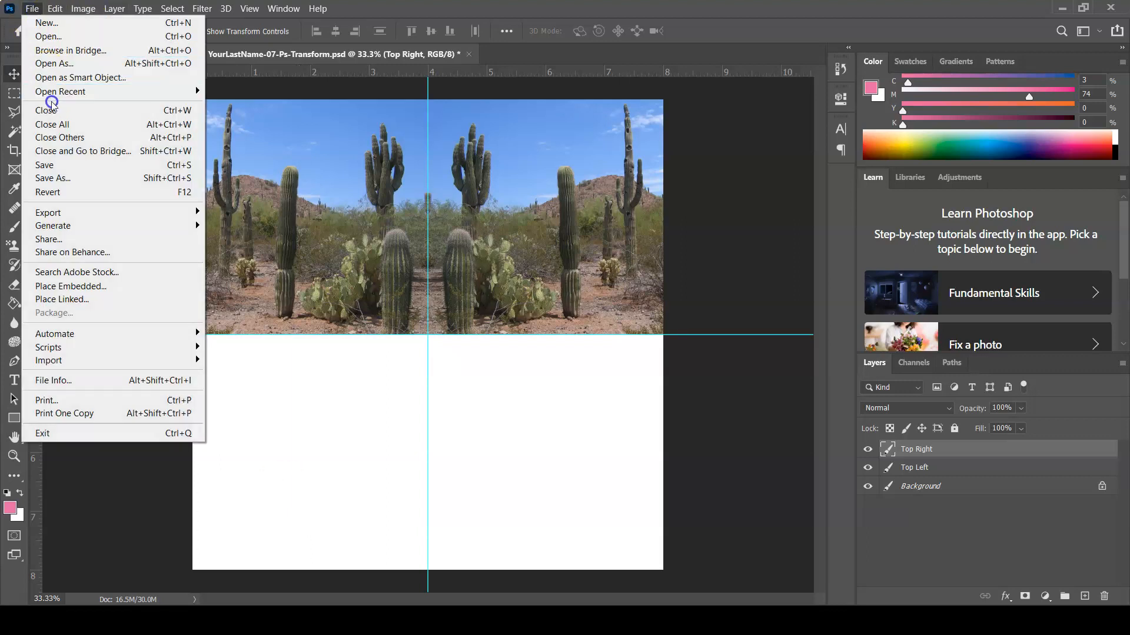
click(56, 166)
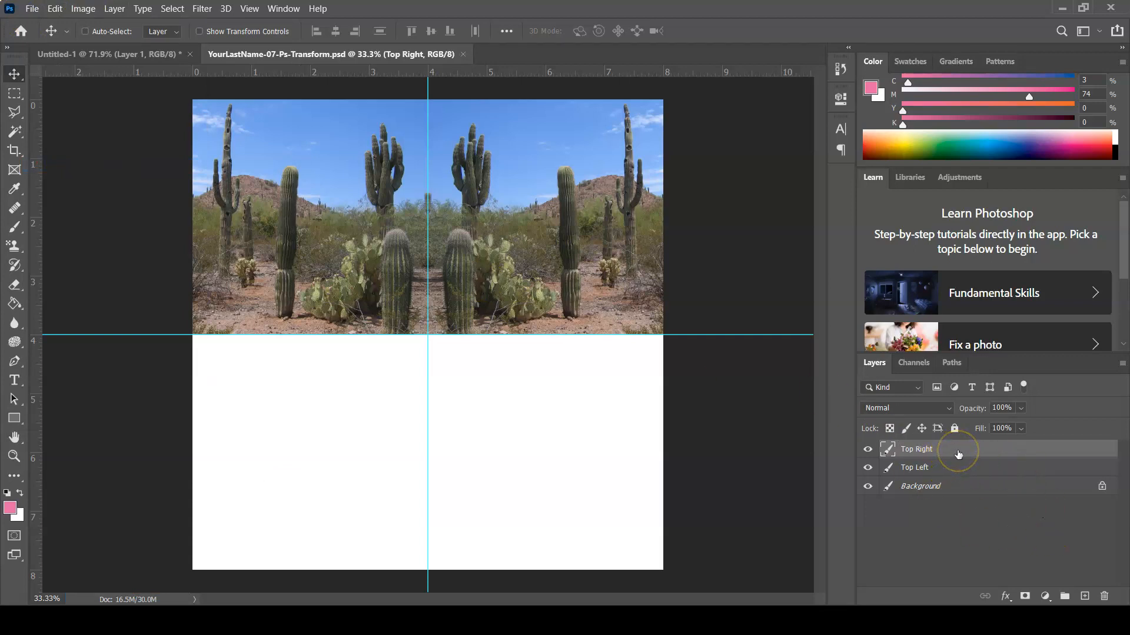
Step: Duplicate the Top Right and Top Left layers together and move both copies straight down into the canvas's bottom half
click(969, 469)
shift+click(970, 469)
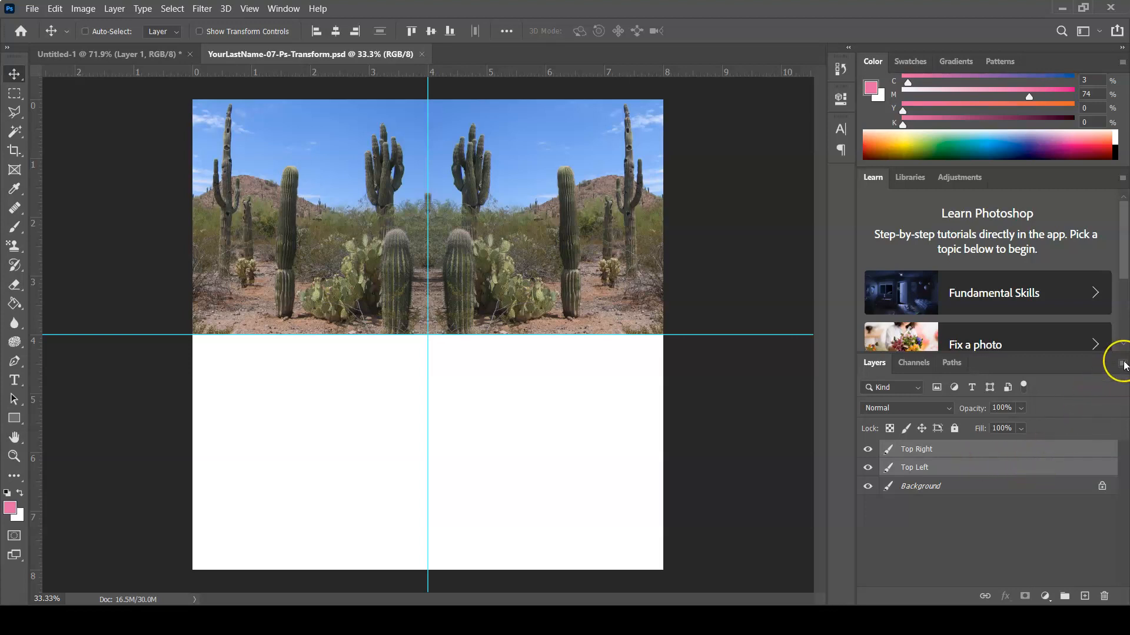
click(1122, 364)
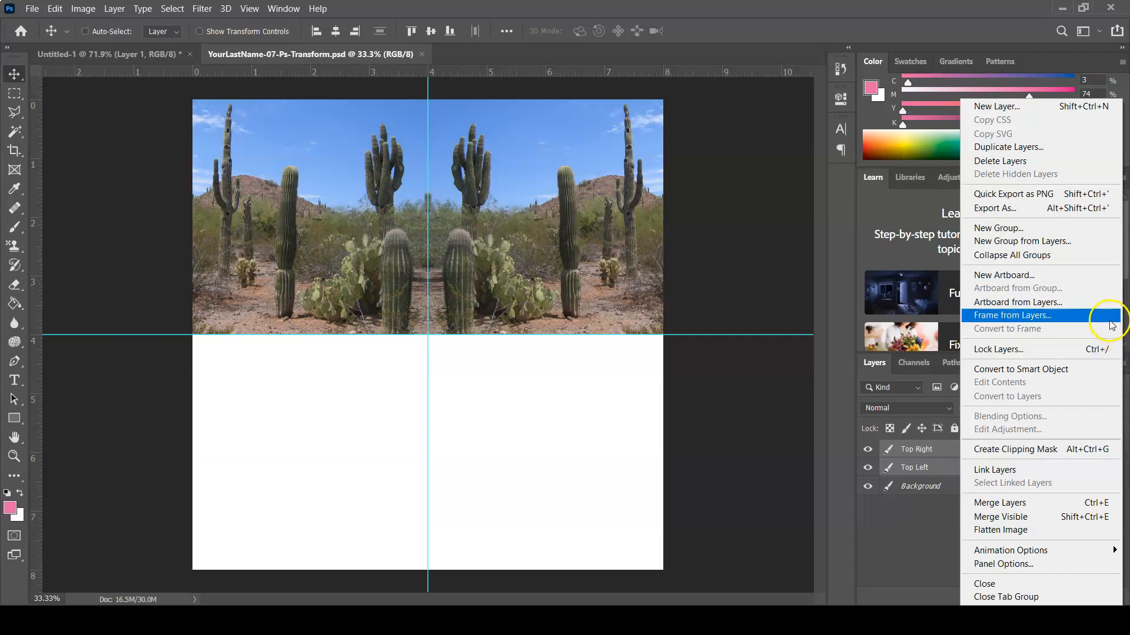
click(1052, 152)
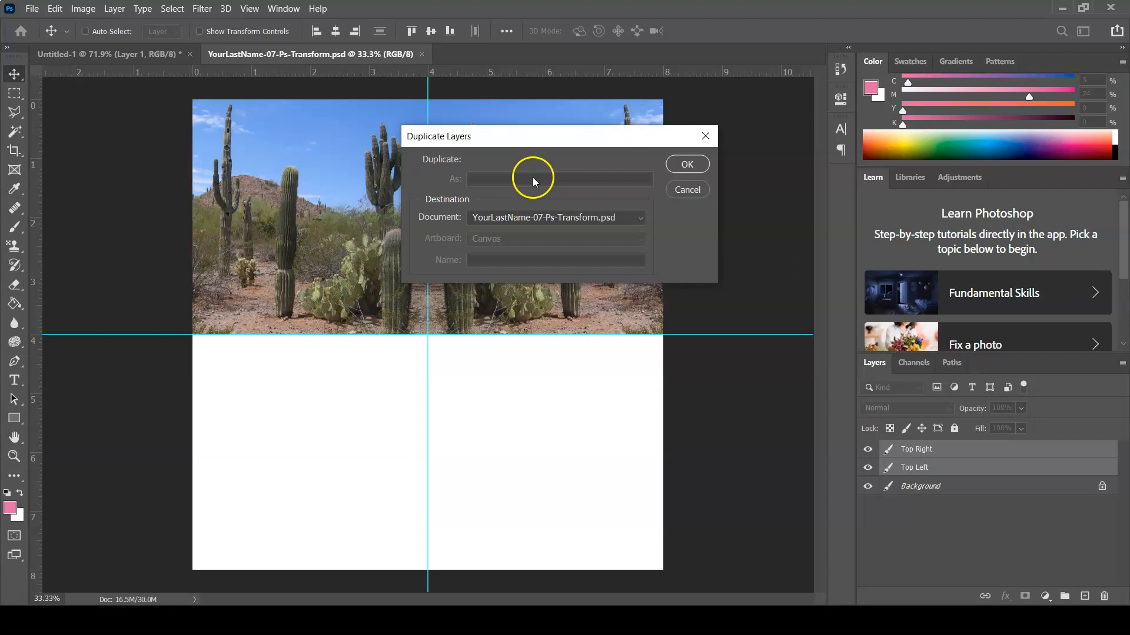
click(688, 165)
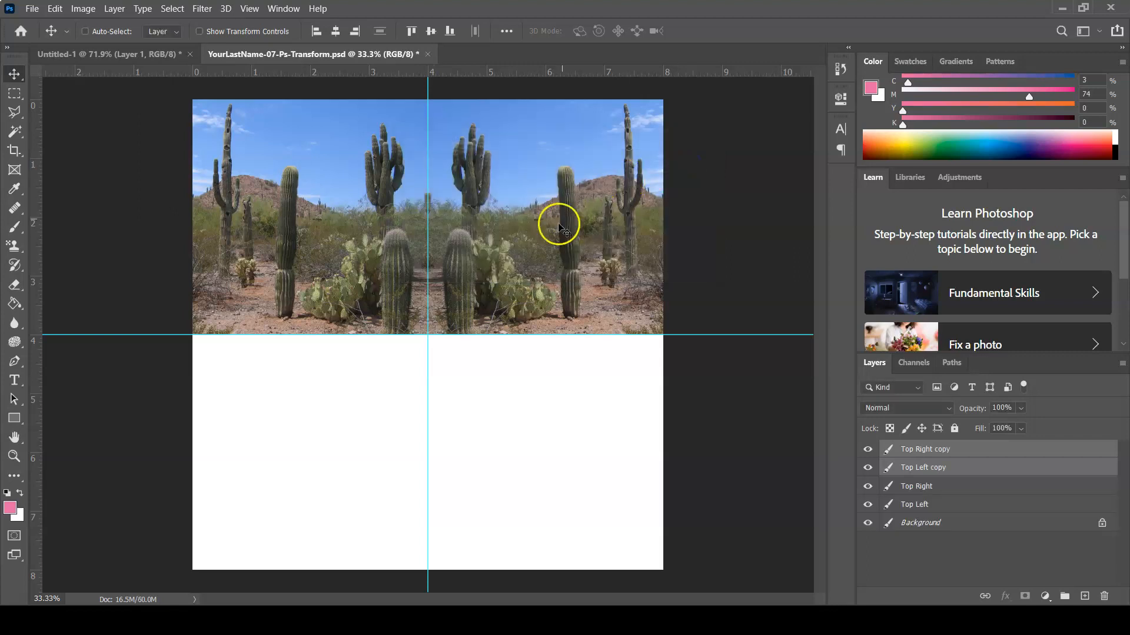
drag(553, 238, 533, 471)
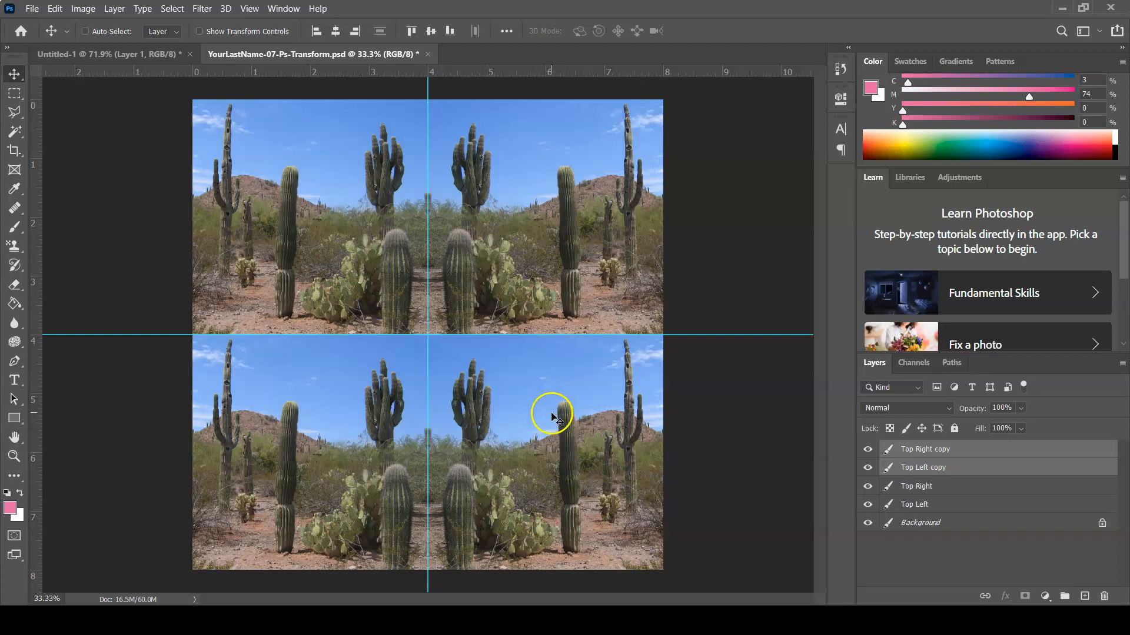
Step: Flip the two copied layers vertically, and check the composition with the guides hidden and restored
click(55, 9)
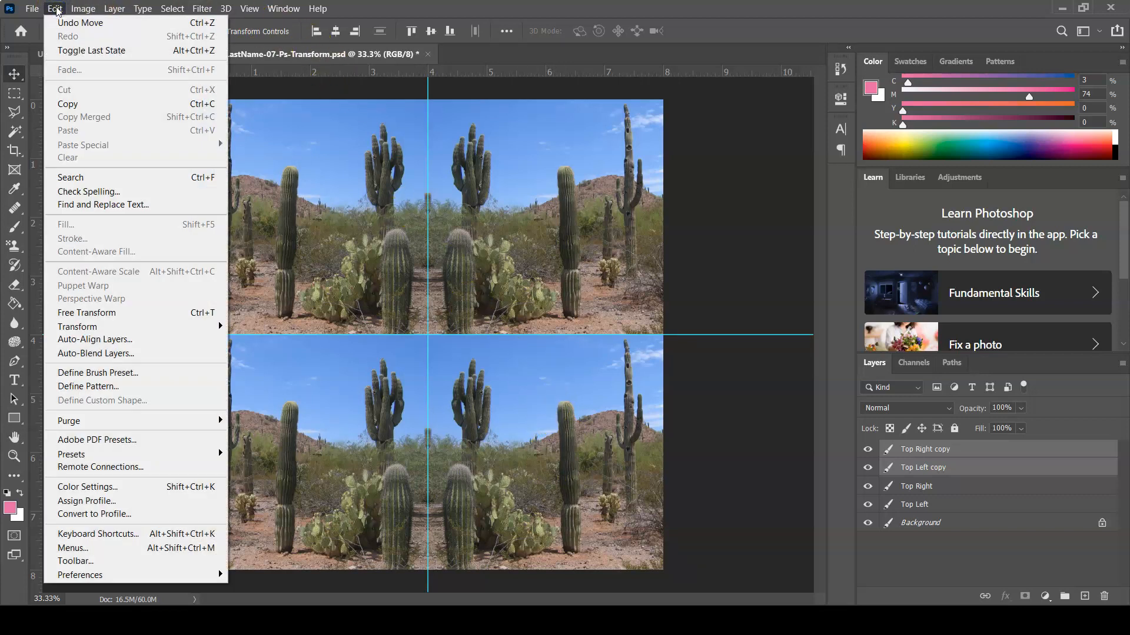
mouse_move(139, 328)
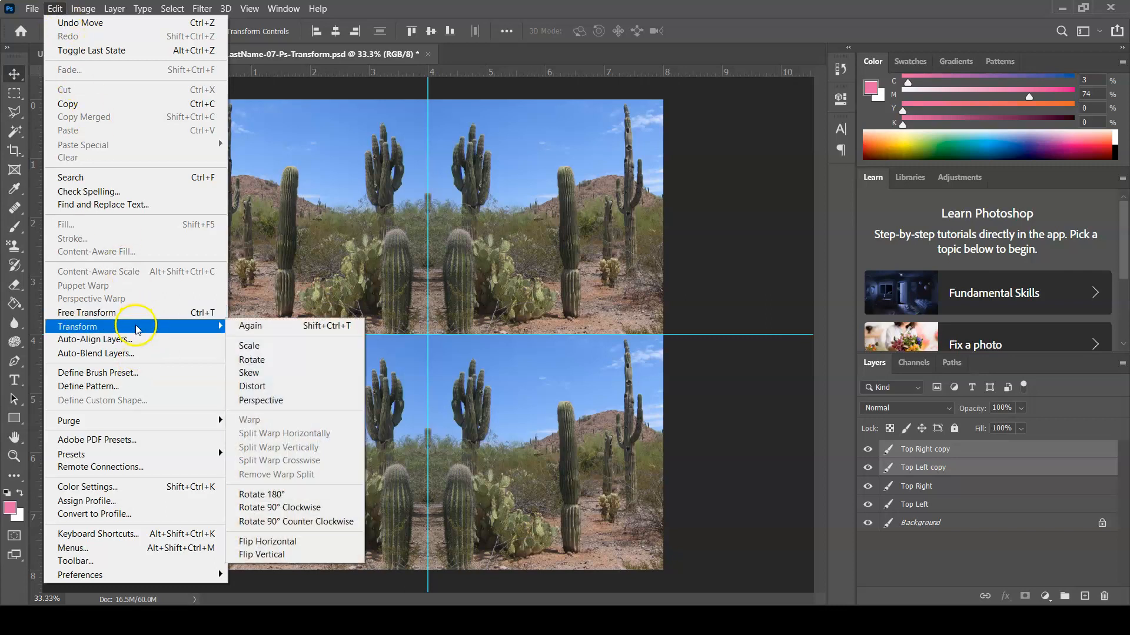
click(306, 555)
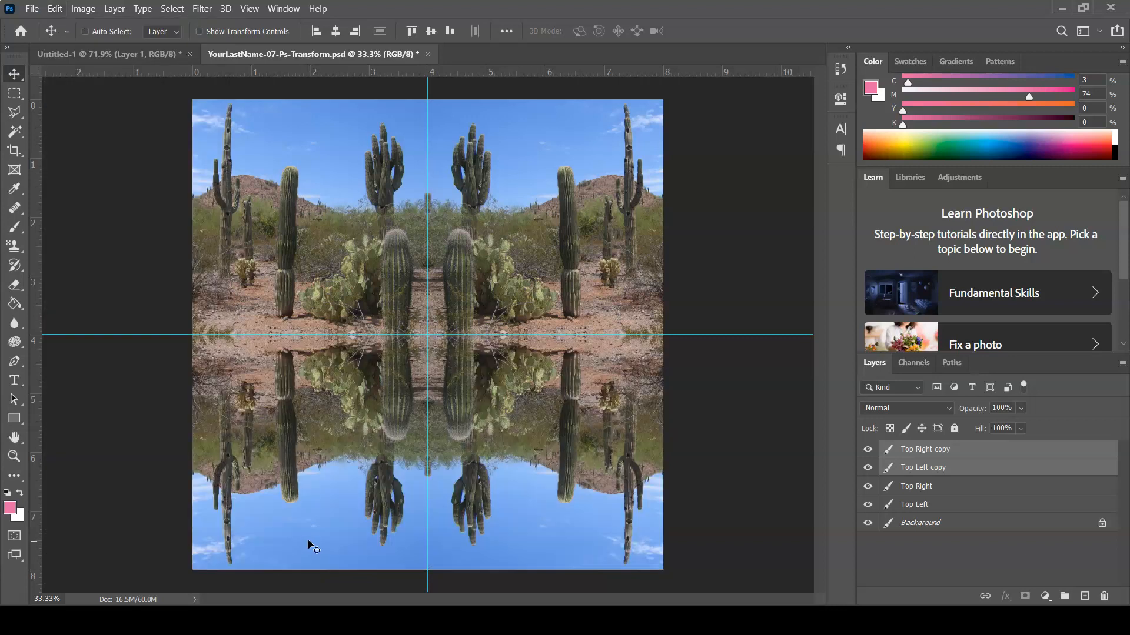
key(ctrl+semicolon)
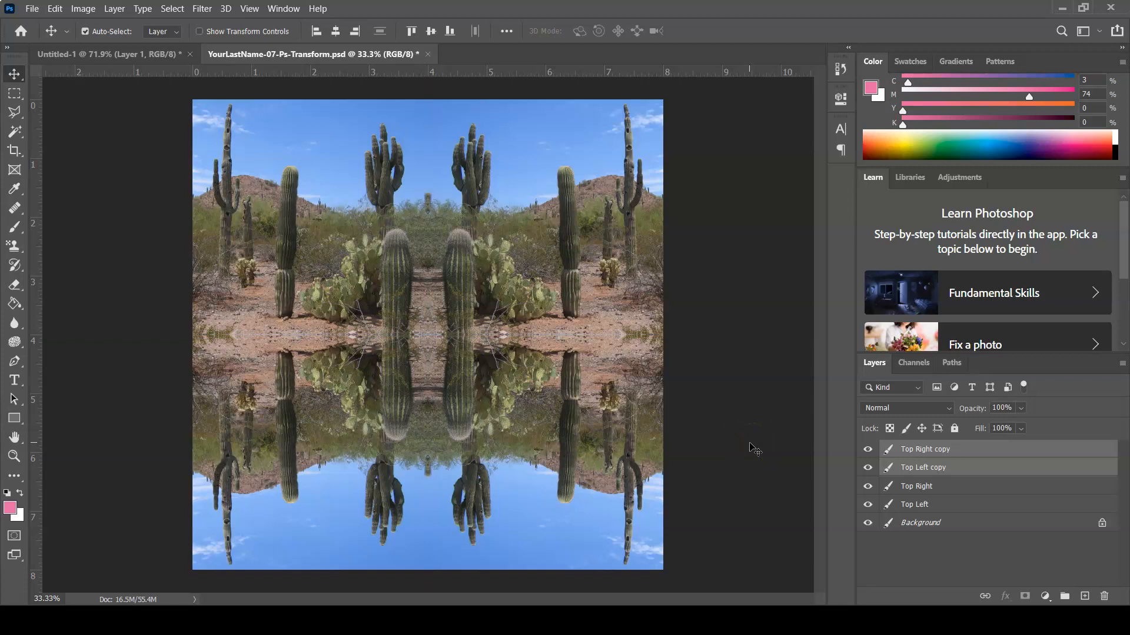
key(ctrl+semicolon)
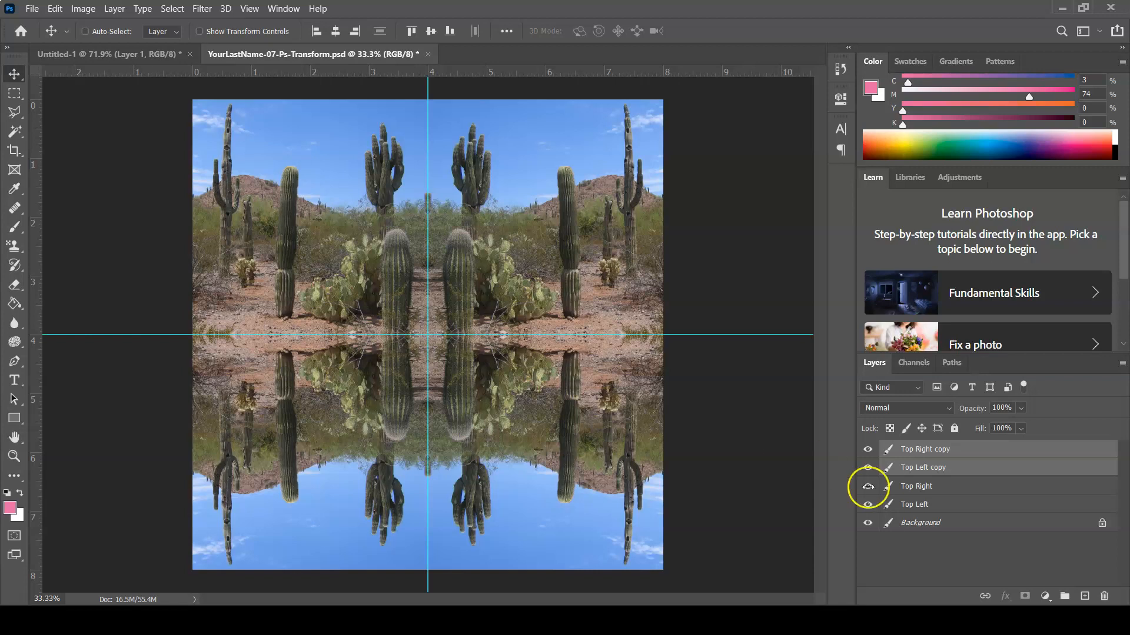
Step: Rename the Top Right copy layer as Bottom Right and the Top Left copy layer as Bottom Left, and save the document
click(922, 554)
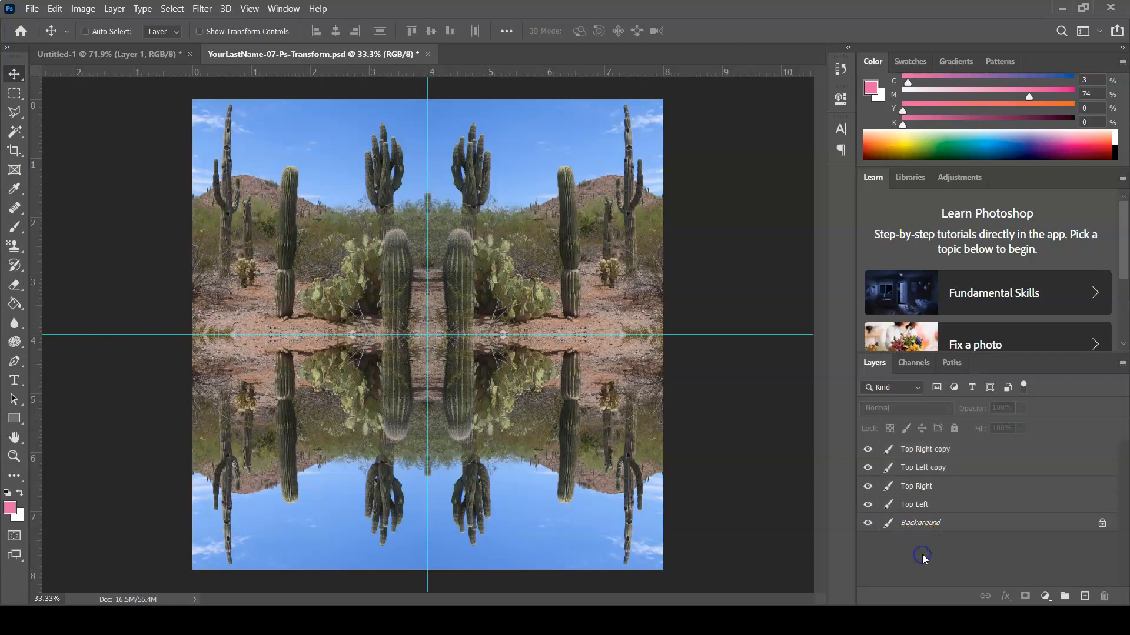
double_click(933, 450)
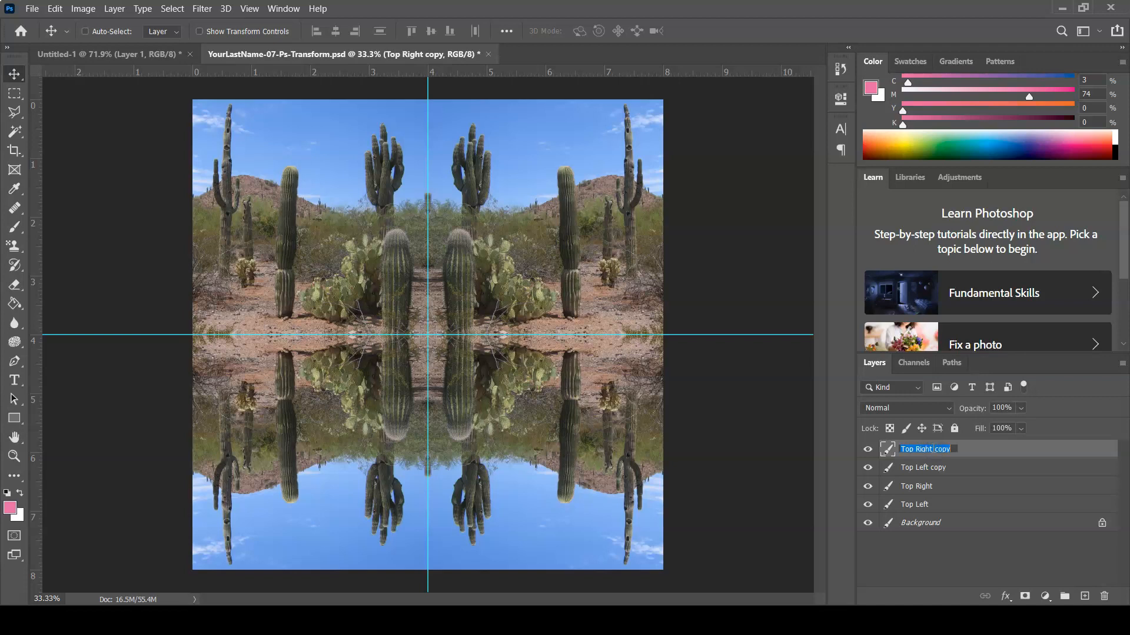
text(Bottom Right)
key(Return)
double_click(928, 468)
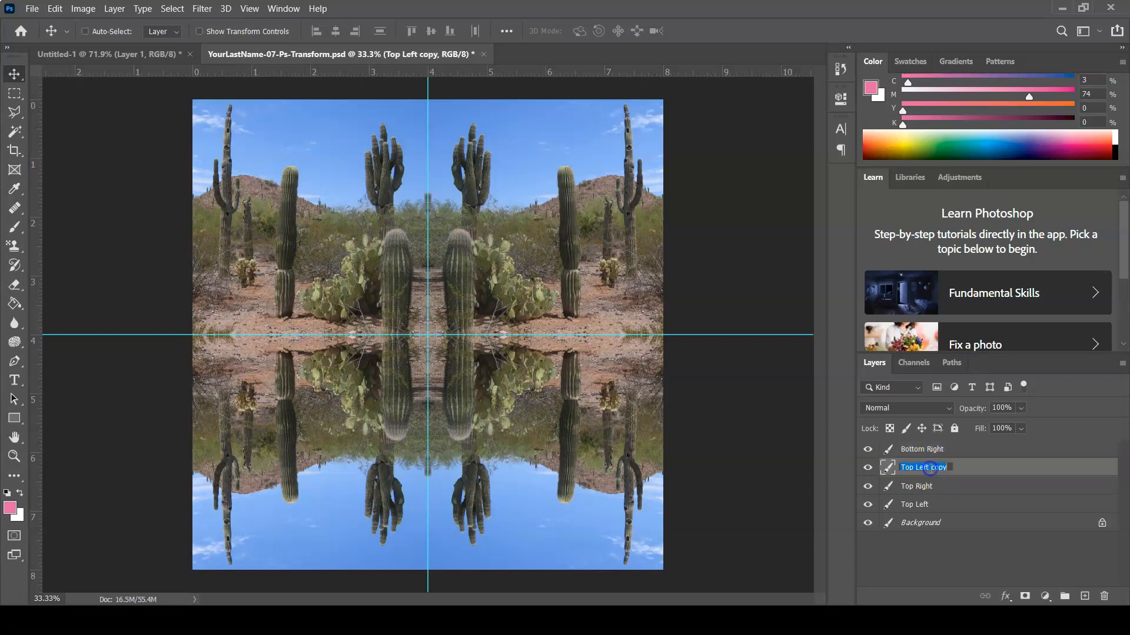
text(Bottom Left)
key(Return)
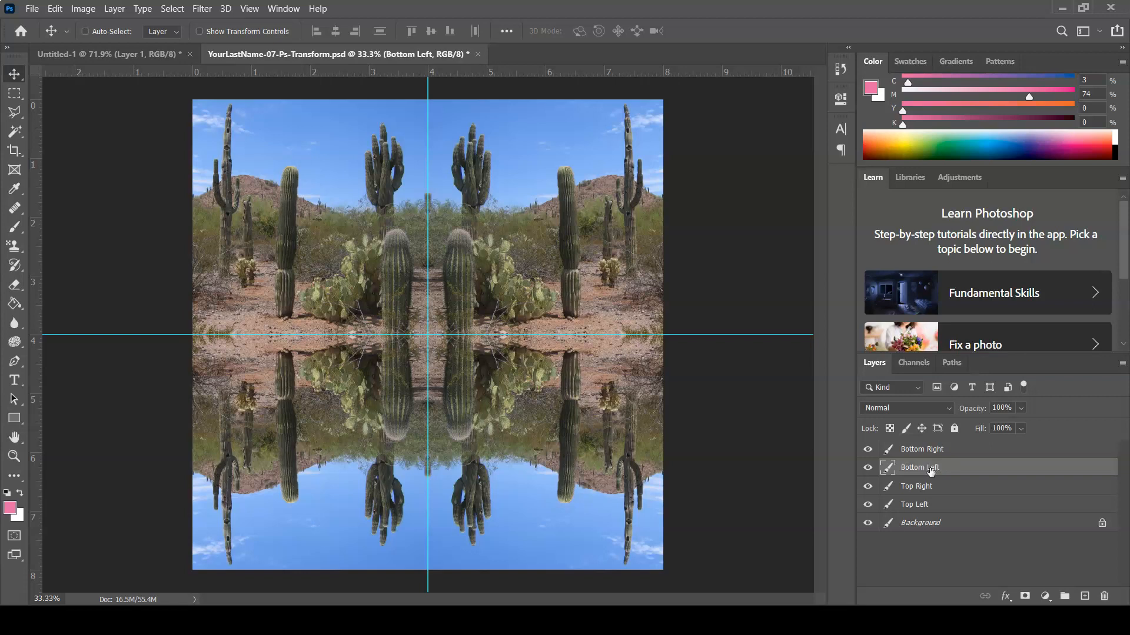
click(31, 10)
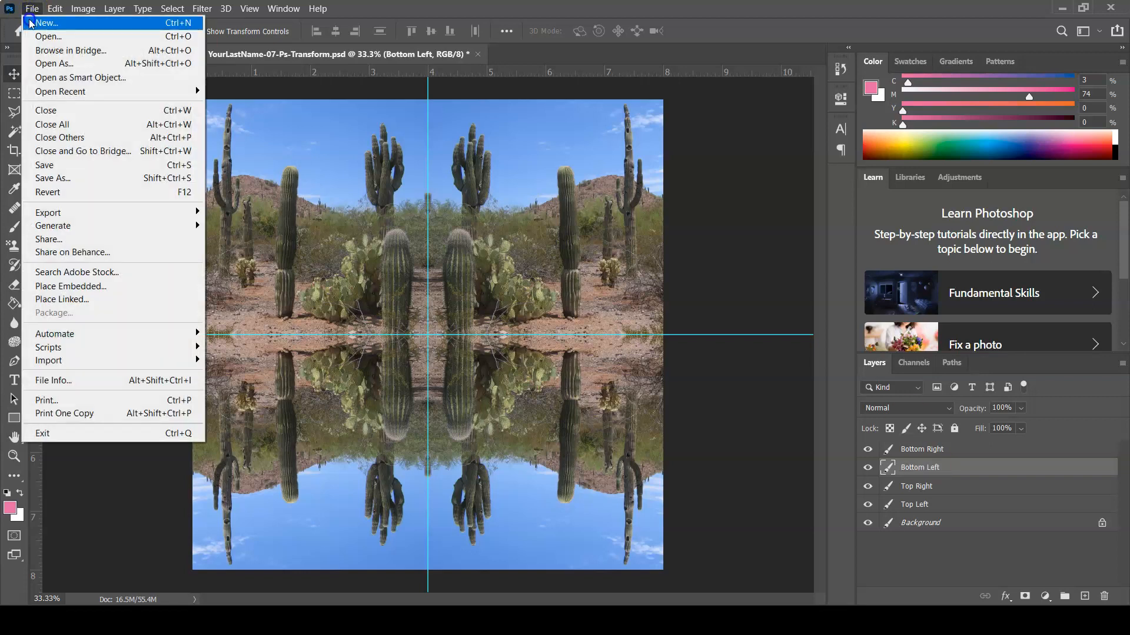
click(41, 164)
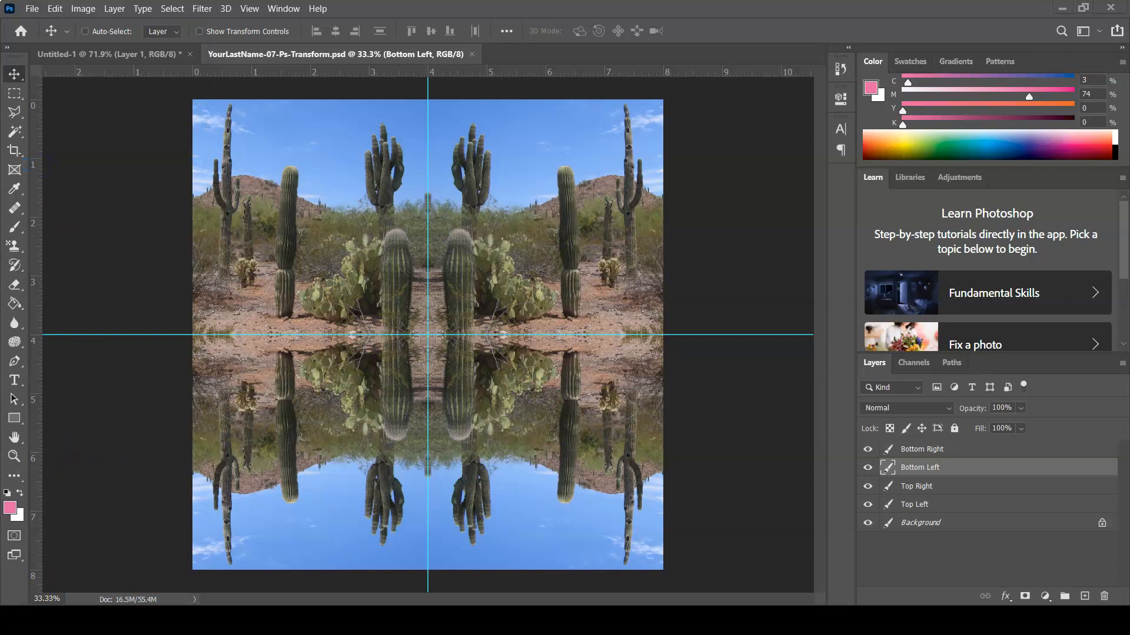
Step: Save a copy of the document in Photoshop format under the new name YourLastName-07-Ps-Transform2.psd in the Lab07-Ps-Transform folder
click(33, 9)
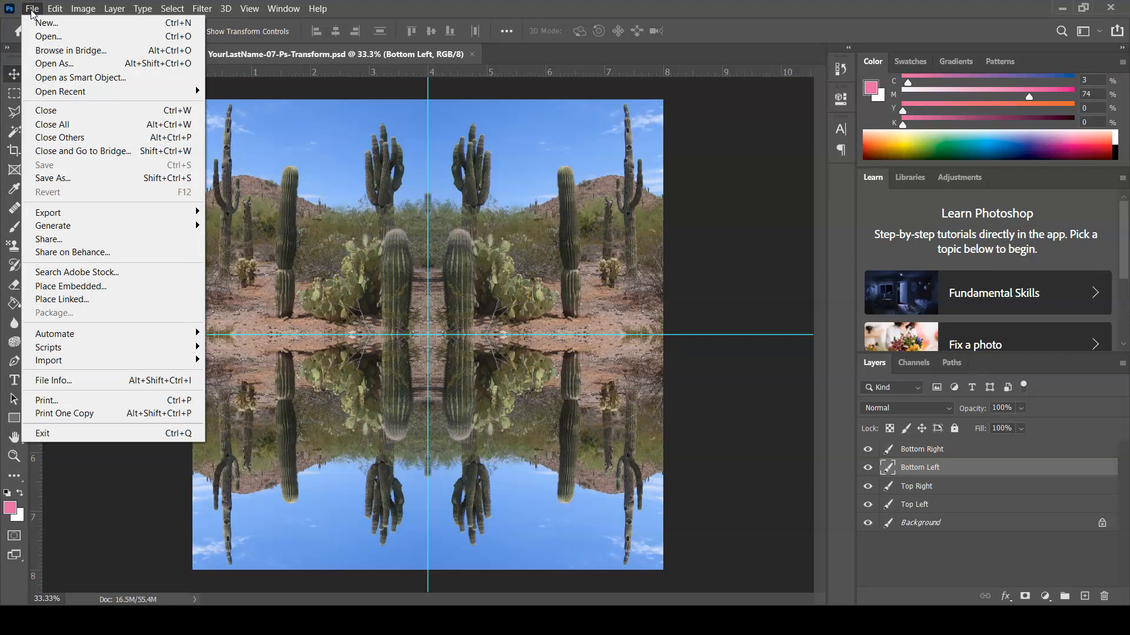
click(73, 178)
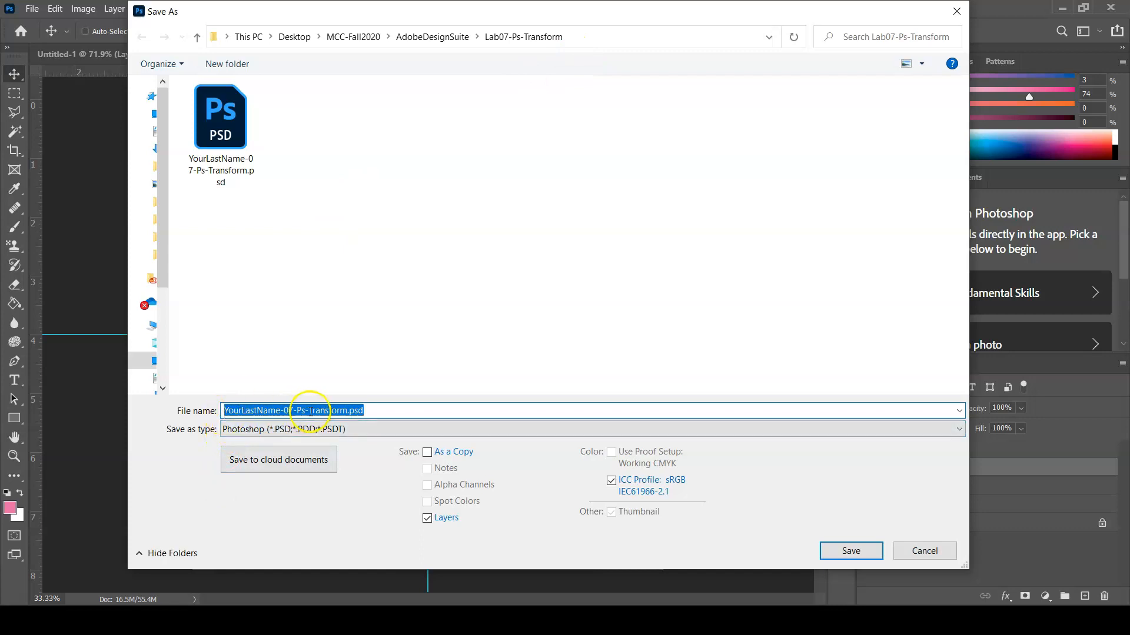
click(347, 410)
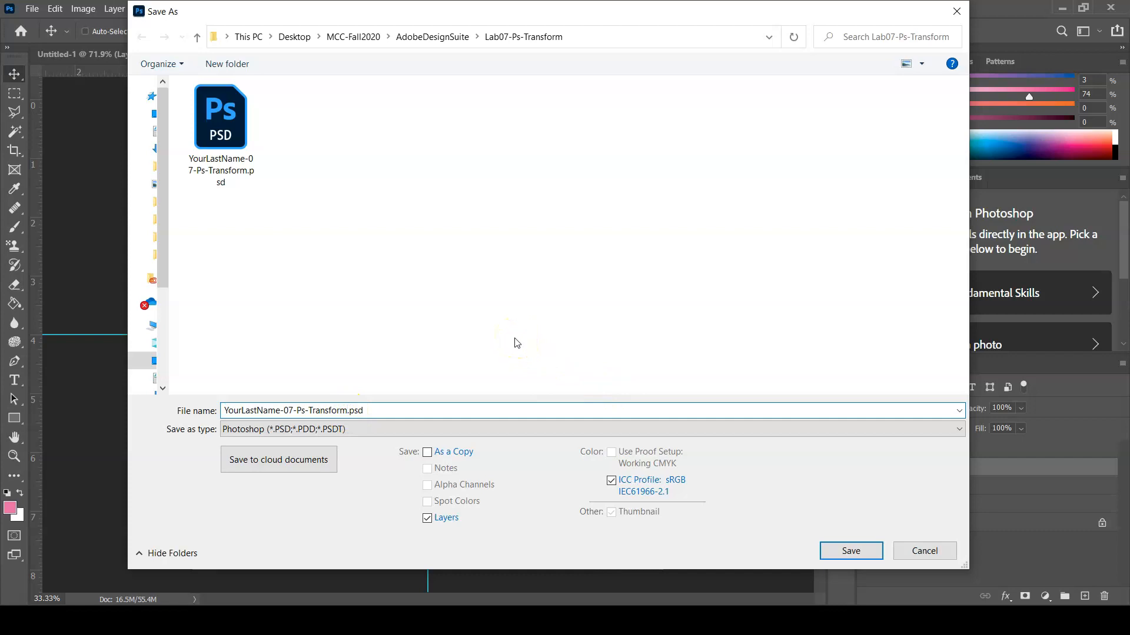
text(2)
click(851, 551)
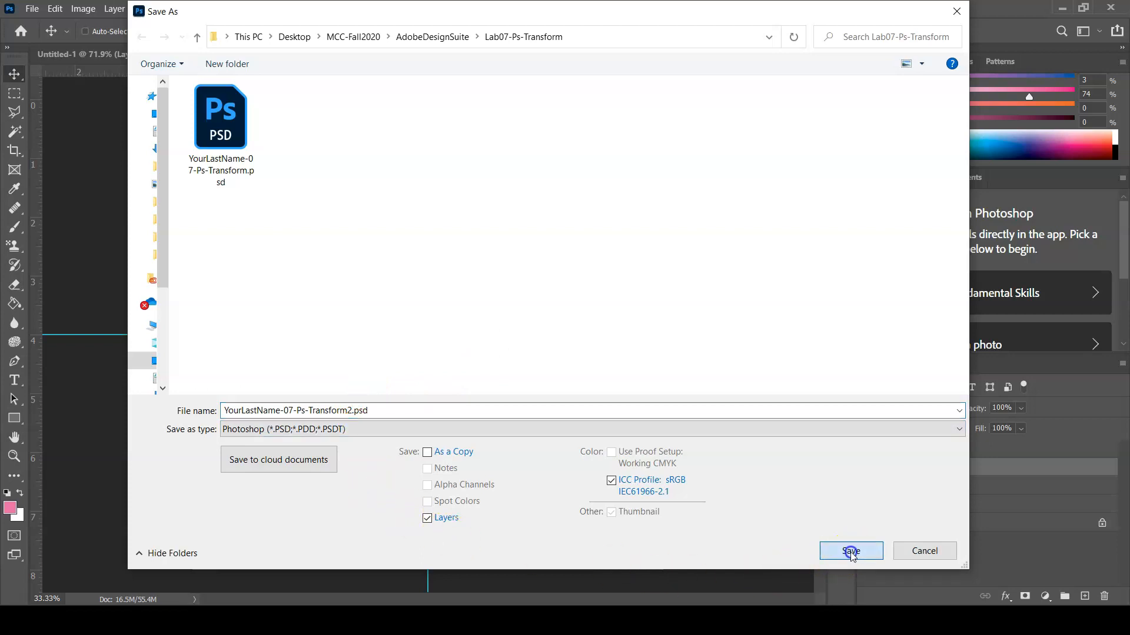
click(851, 551)
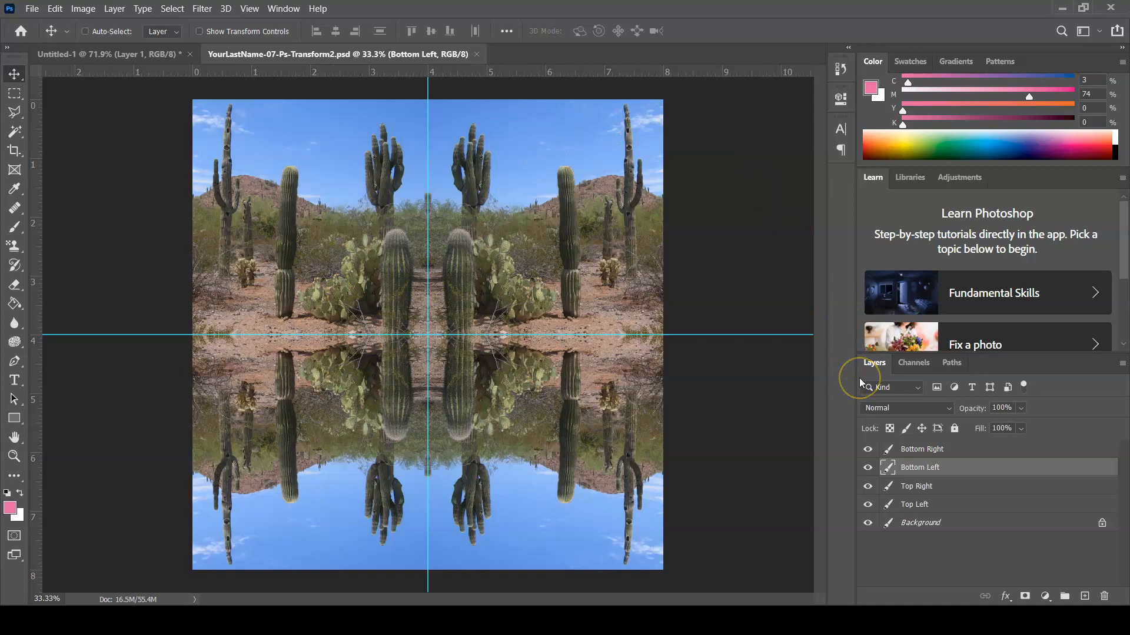
Step: Flatten all layers into a single Background layer and save the document
click(1122, 364)
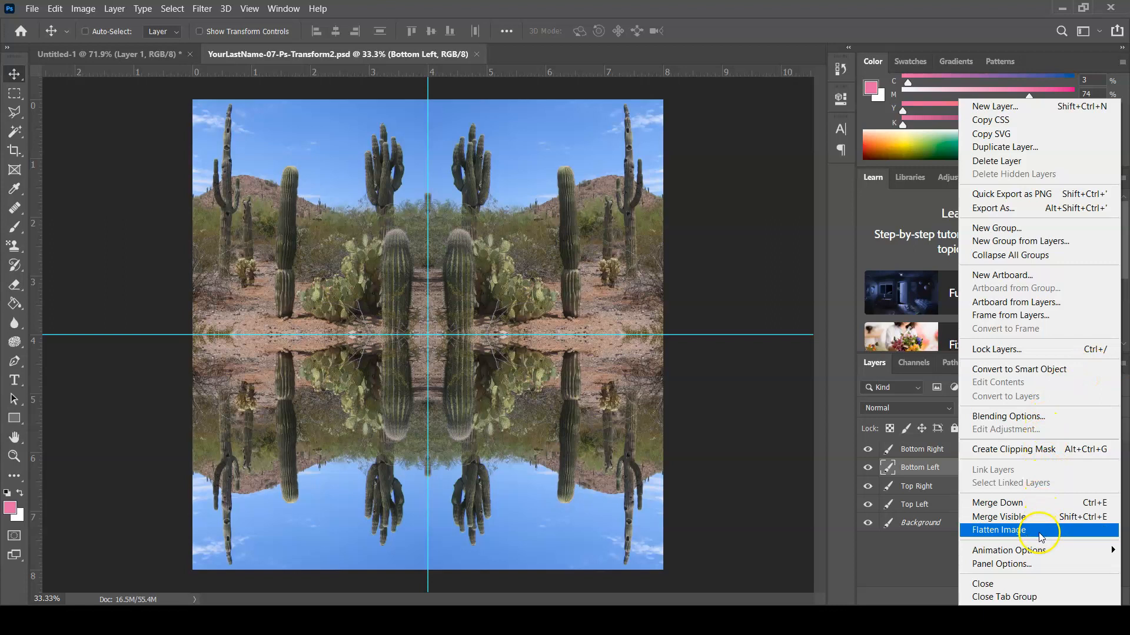
click(1014, 532)
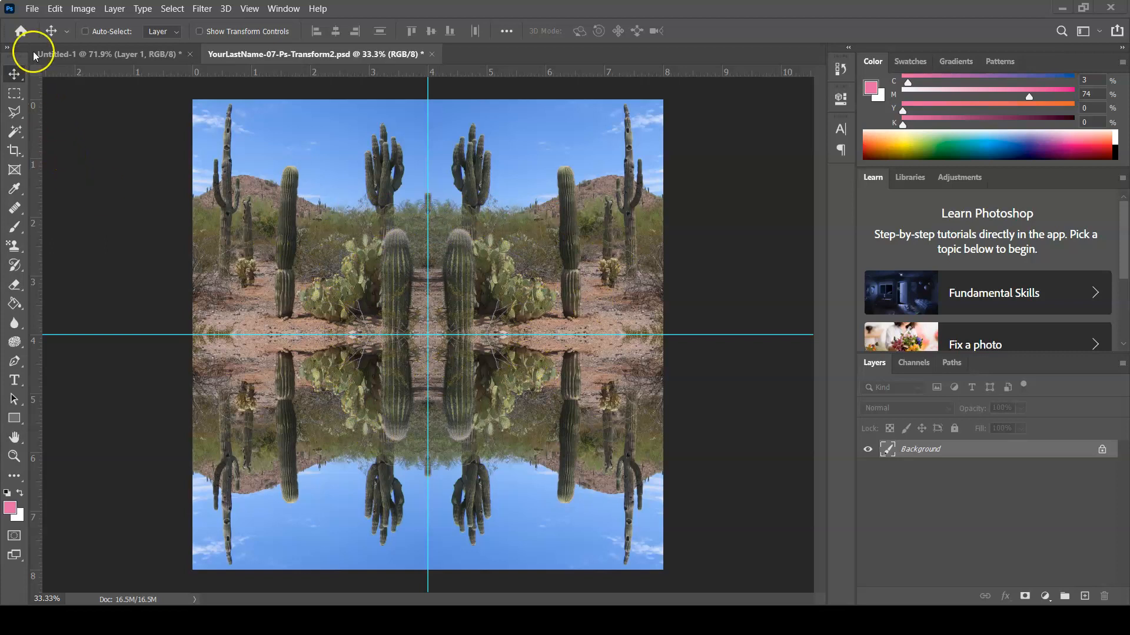
click(32, 9)
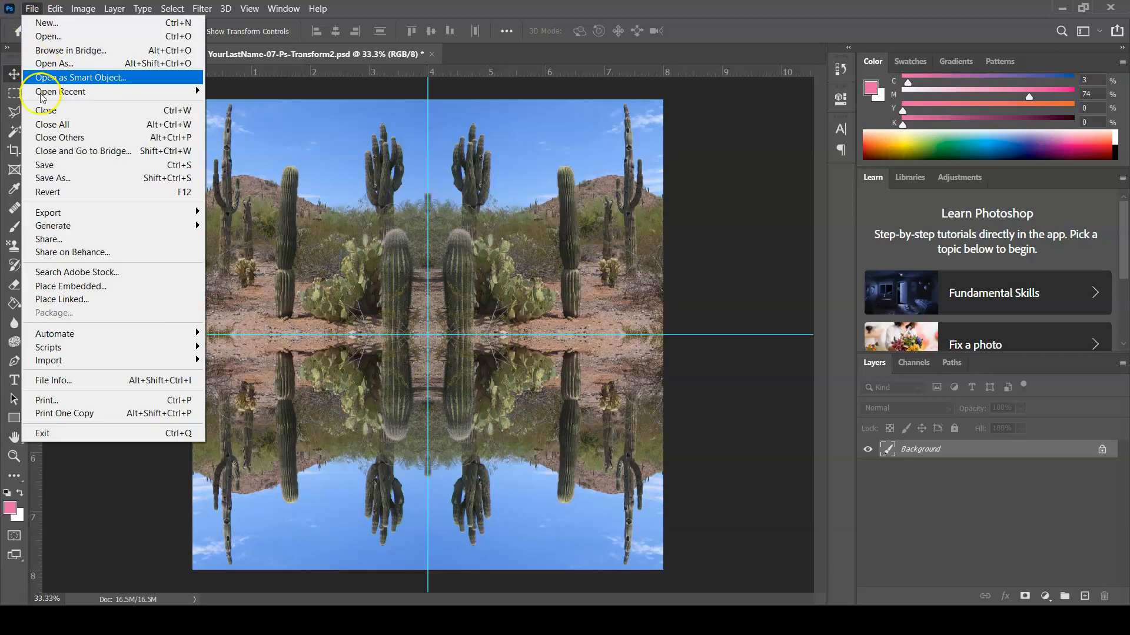
click(46, 167)
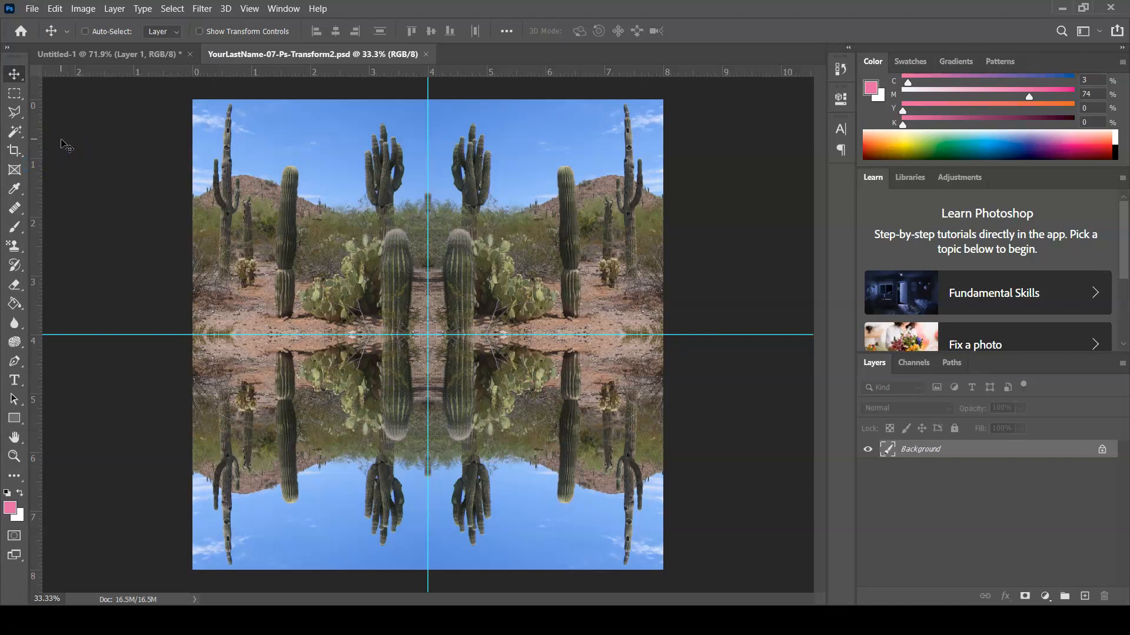
key(l)
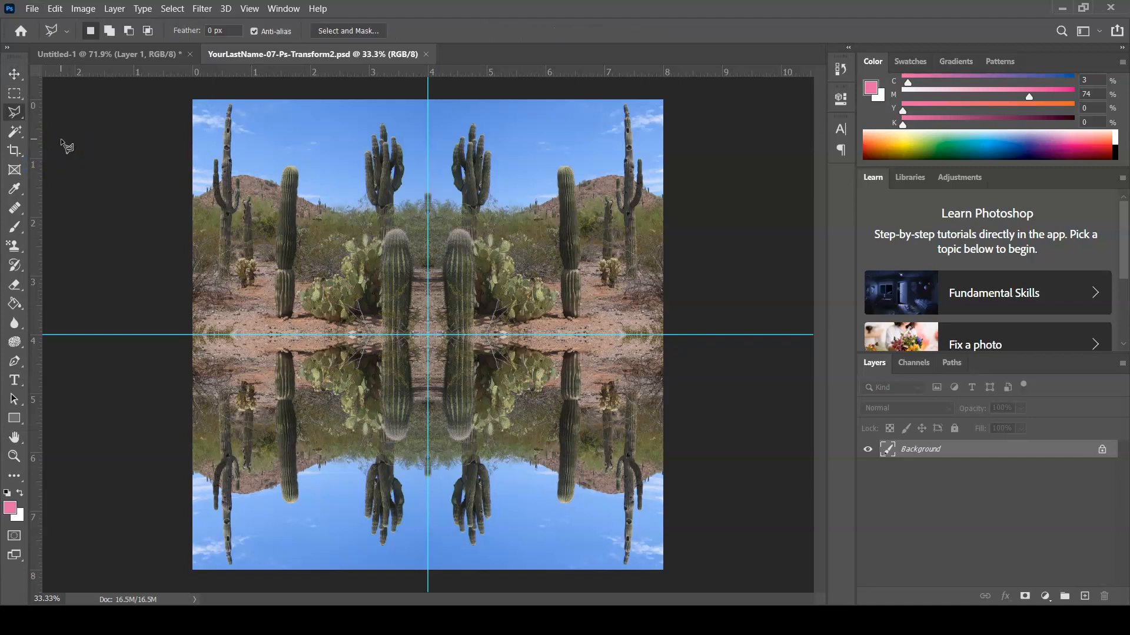
click(16, 112)
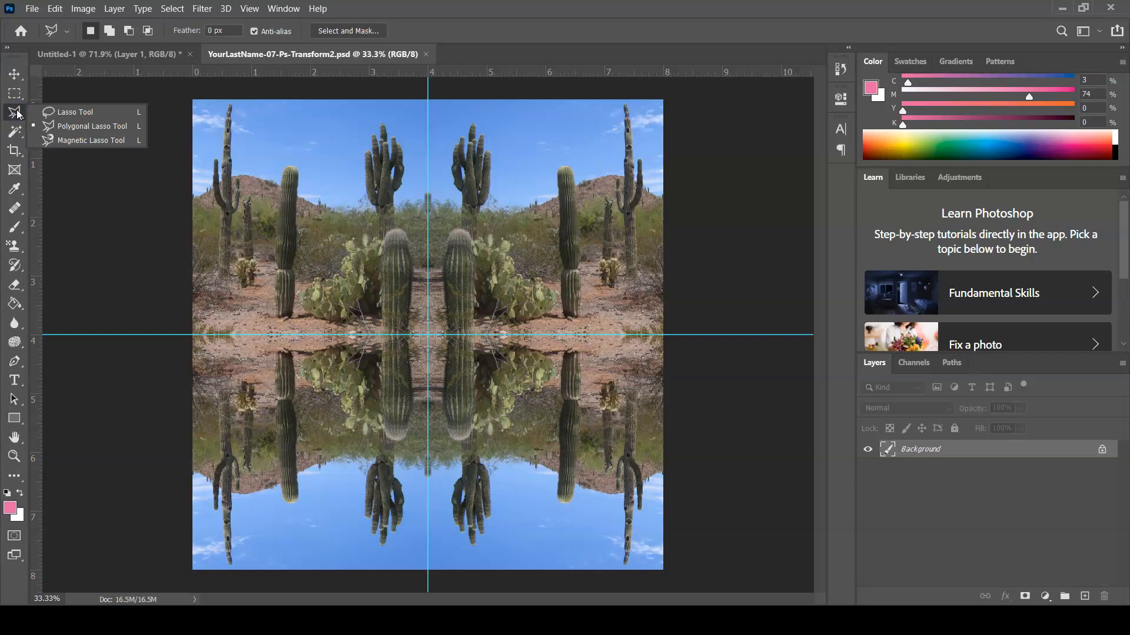
click(17, 114)
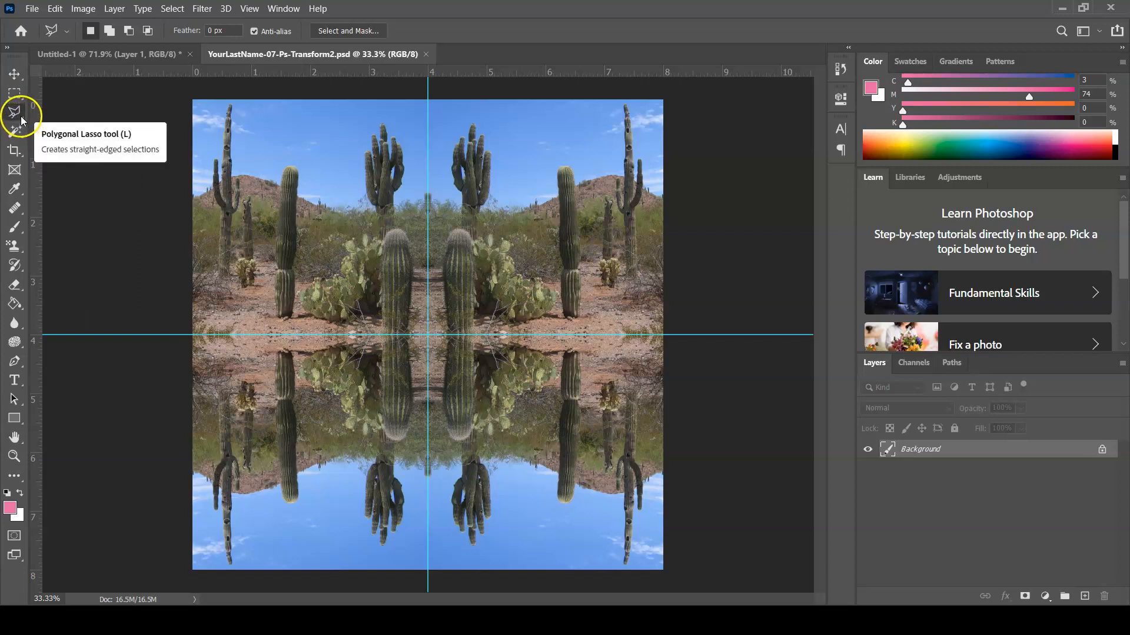
click(19, 116)
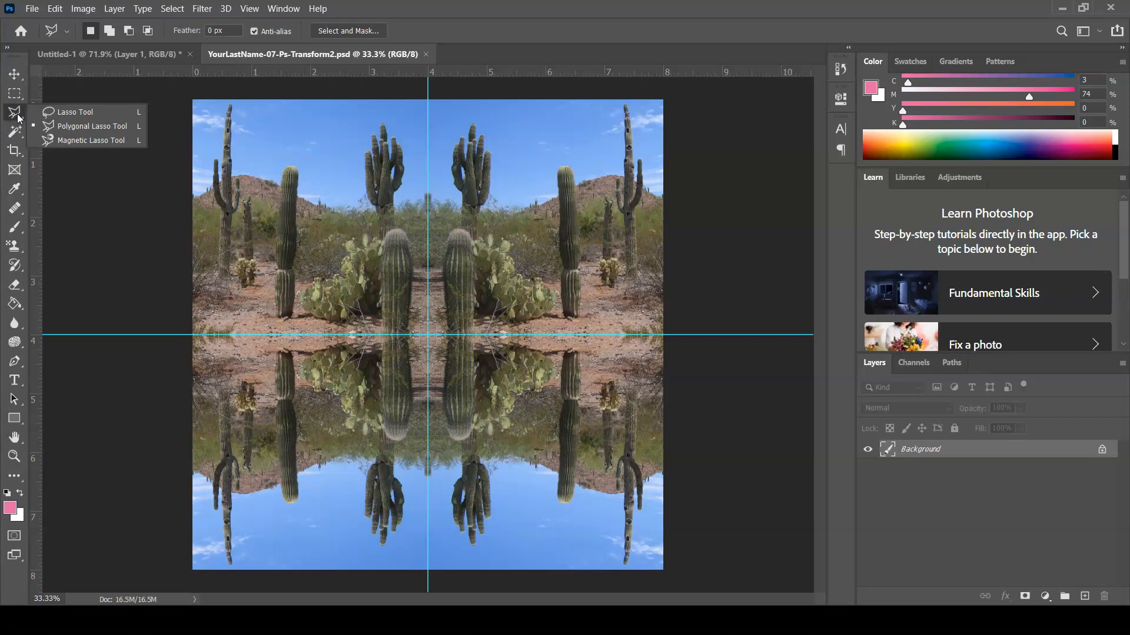
click(89, 131)
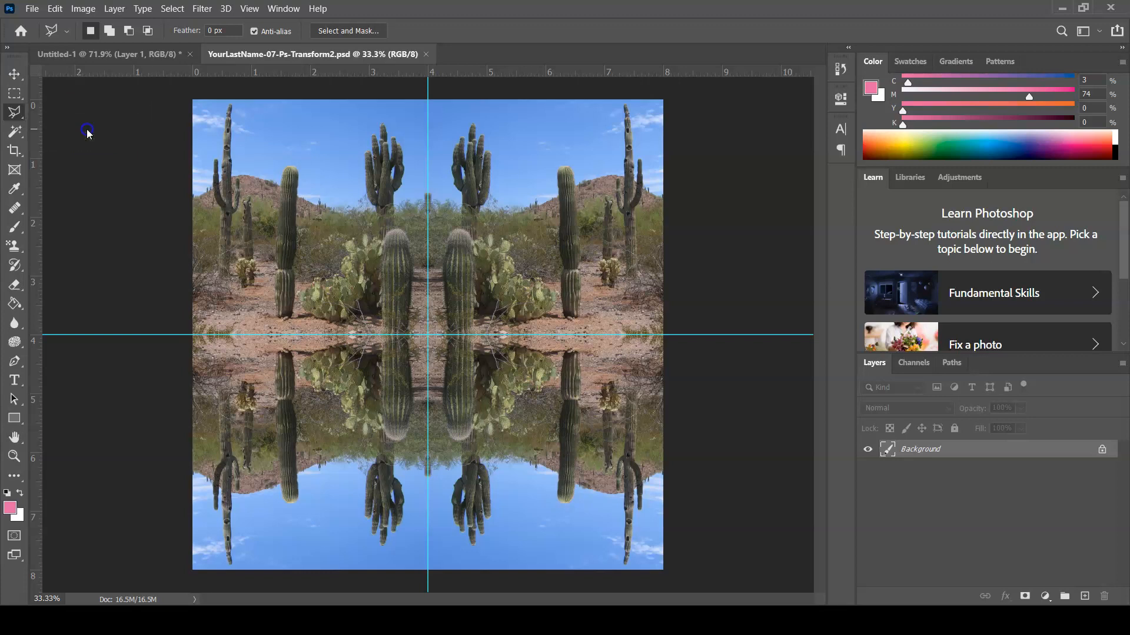
click(192, 101)
click(224, 323)
Step: Place a horizontal guide at 0 in, exactly along the canvas's top edge
click(14, 455)
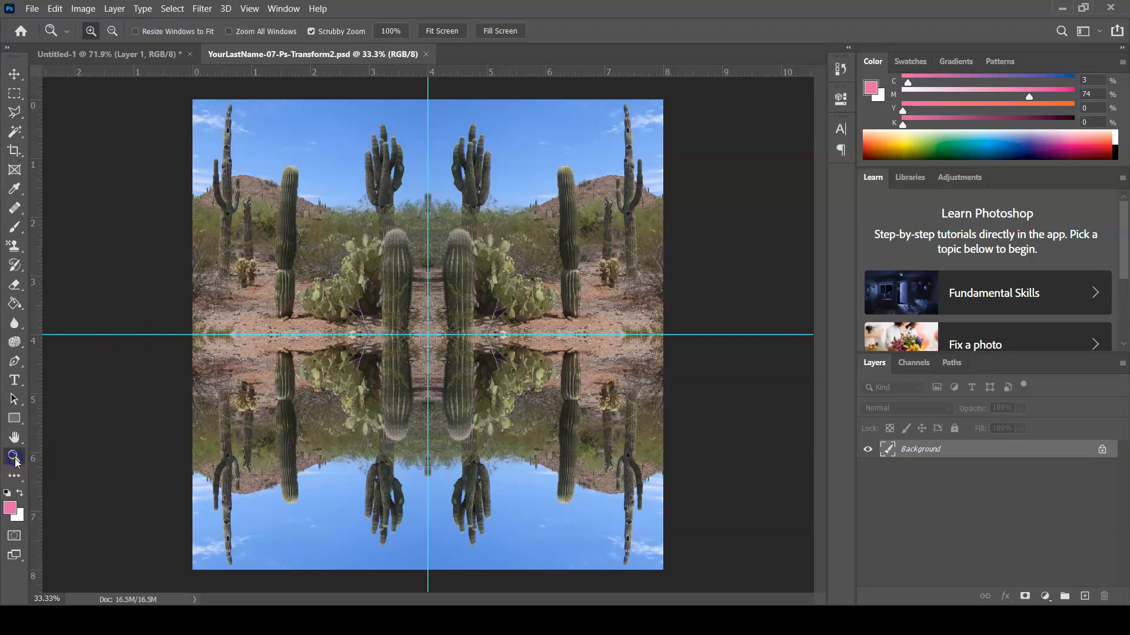
click(189, 105)
drag(189, 104, 336, 260)
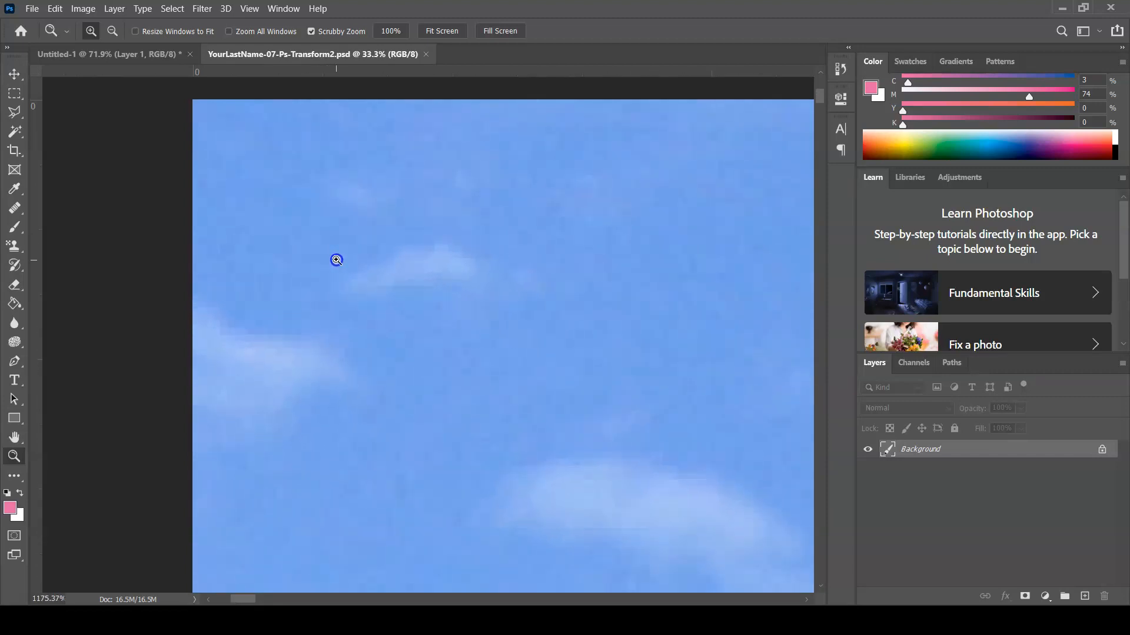
mouse_move(336, 260)
mouse_down()
mouse_move(253, 234)
mouse_move(317, 260)
mouse_up()
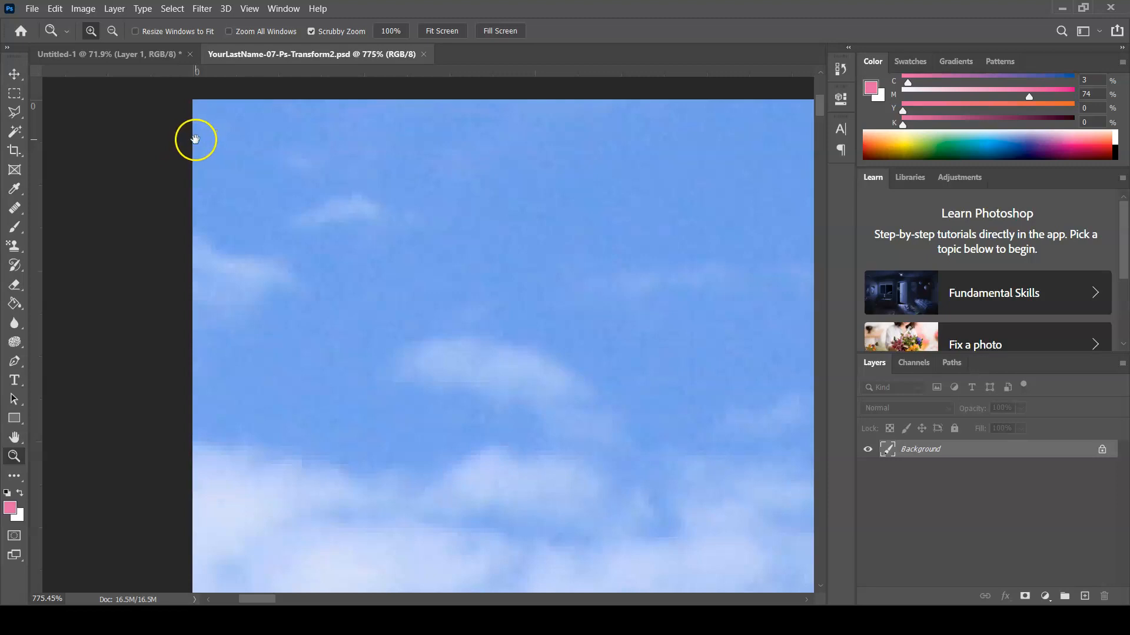
drag(147, 140, 211, 263)
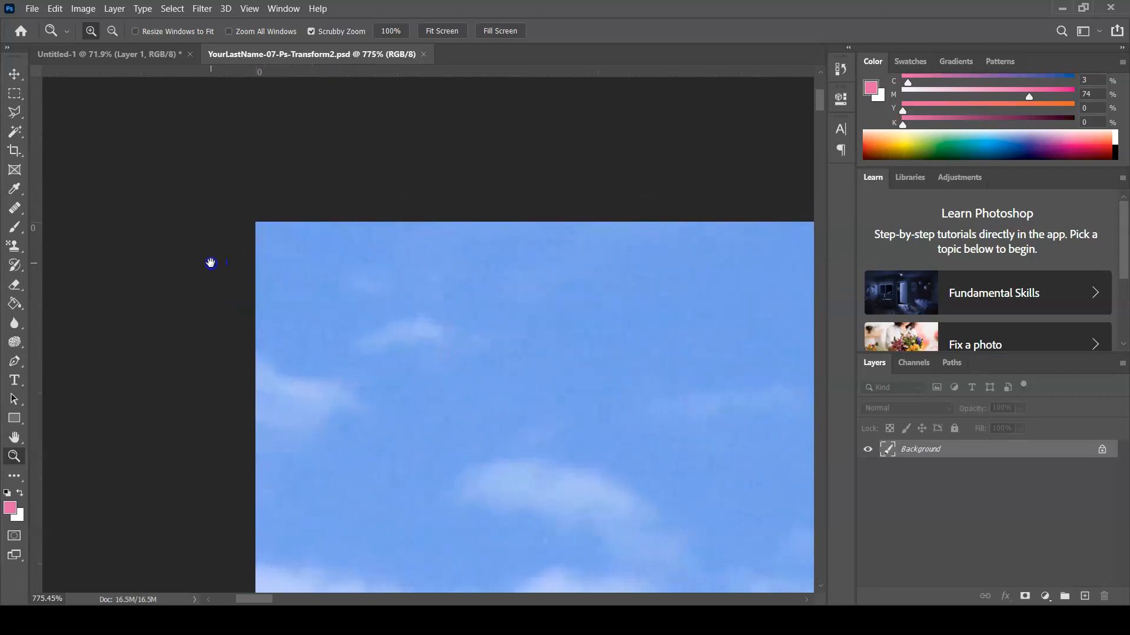
drag(211, 262, 210, 264)
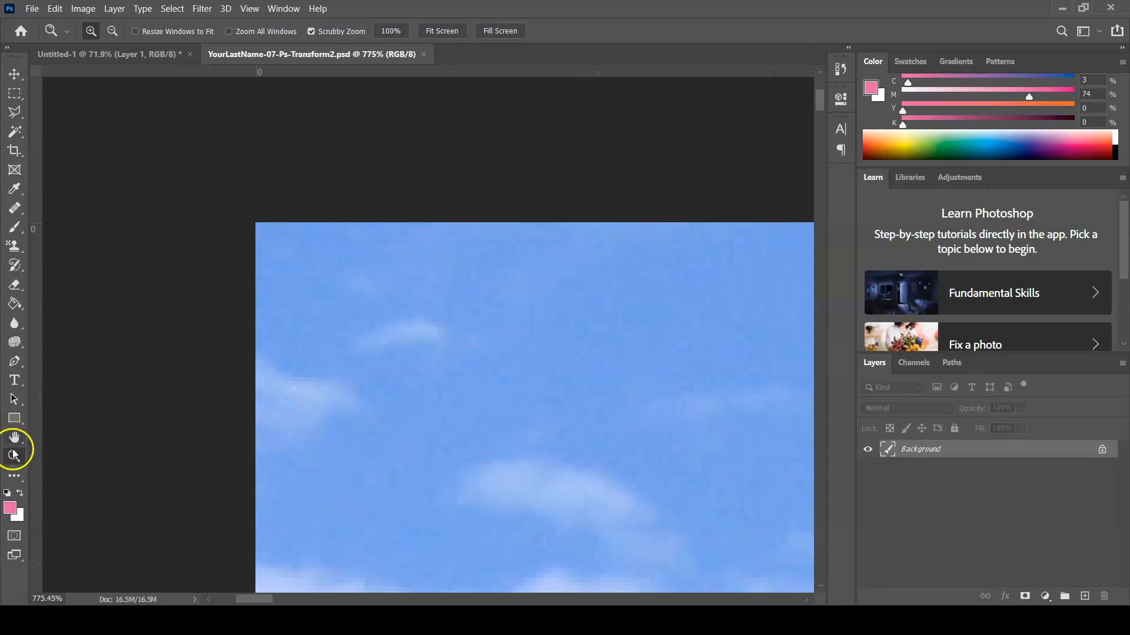
click(12, 77)
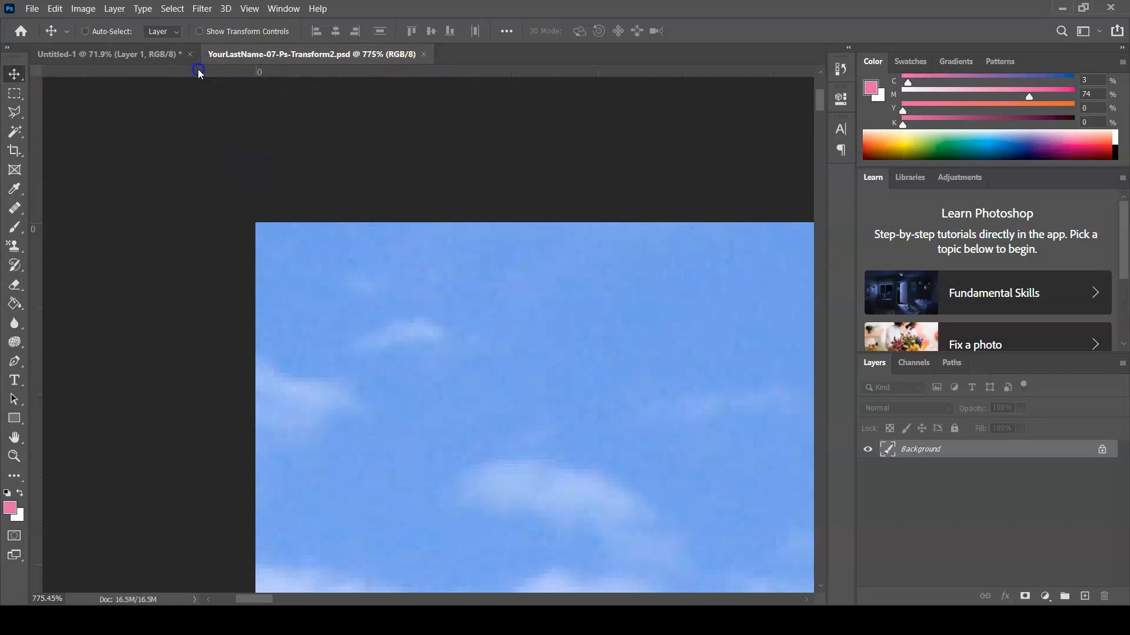
drag(199, 72, 169, 218)
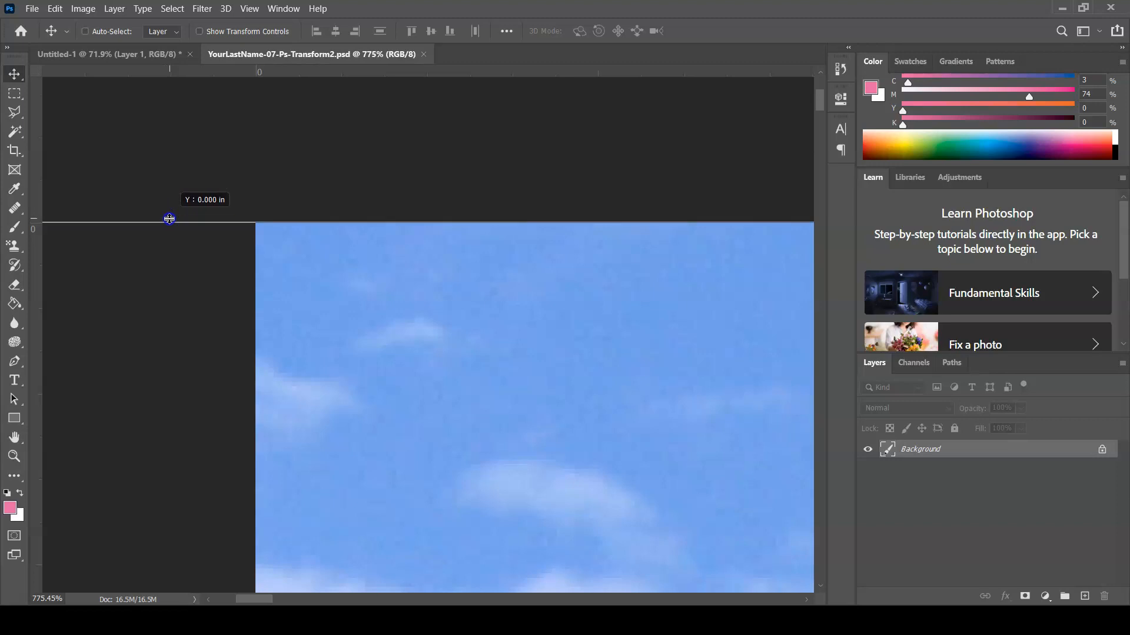
drag(169, 219, 168, 218)
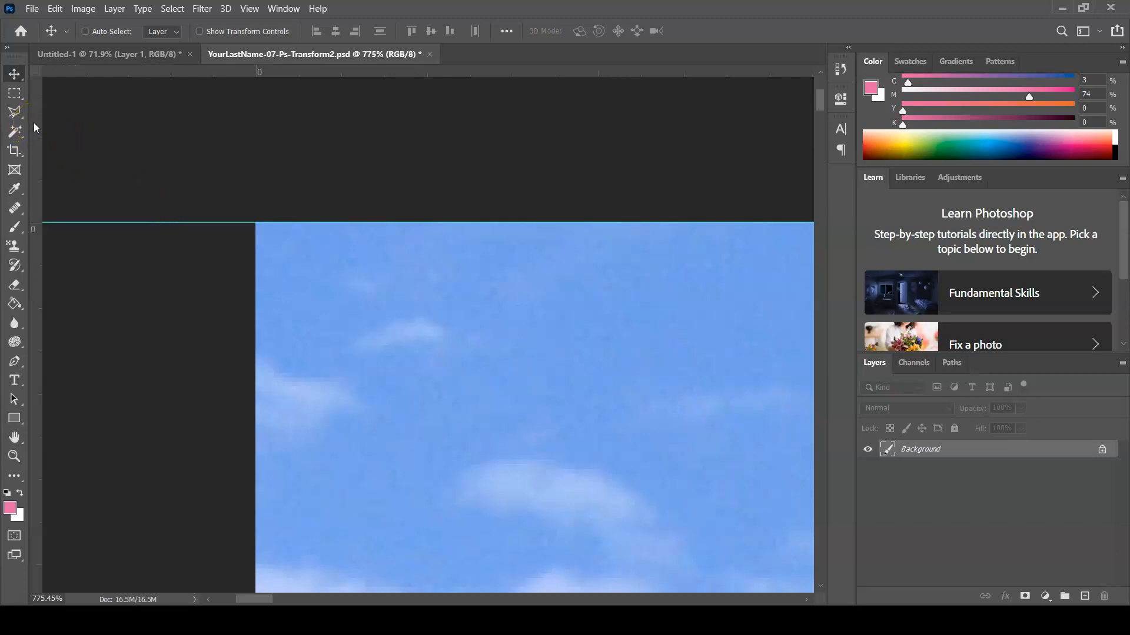
Step: Place vertical guides at 0 in and 8 in, exactly along the canvas's left and right edges
drag(33, 122, 253, 120)
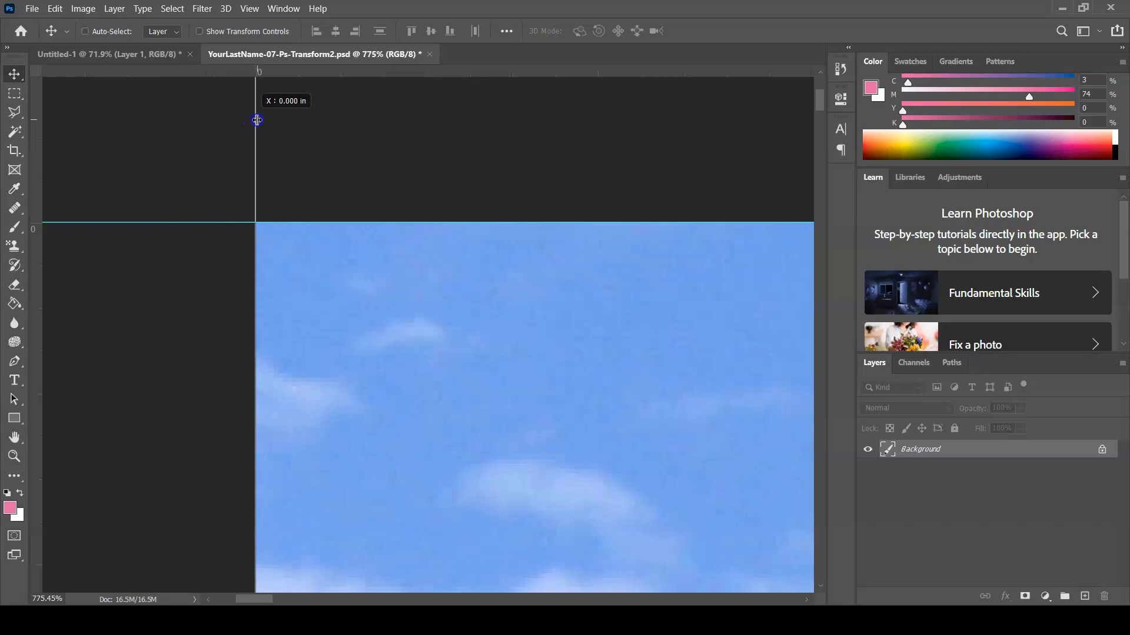
drag(258, 120, 258, 120)
drag(251, 600, 768, 554)
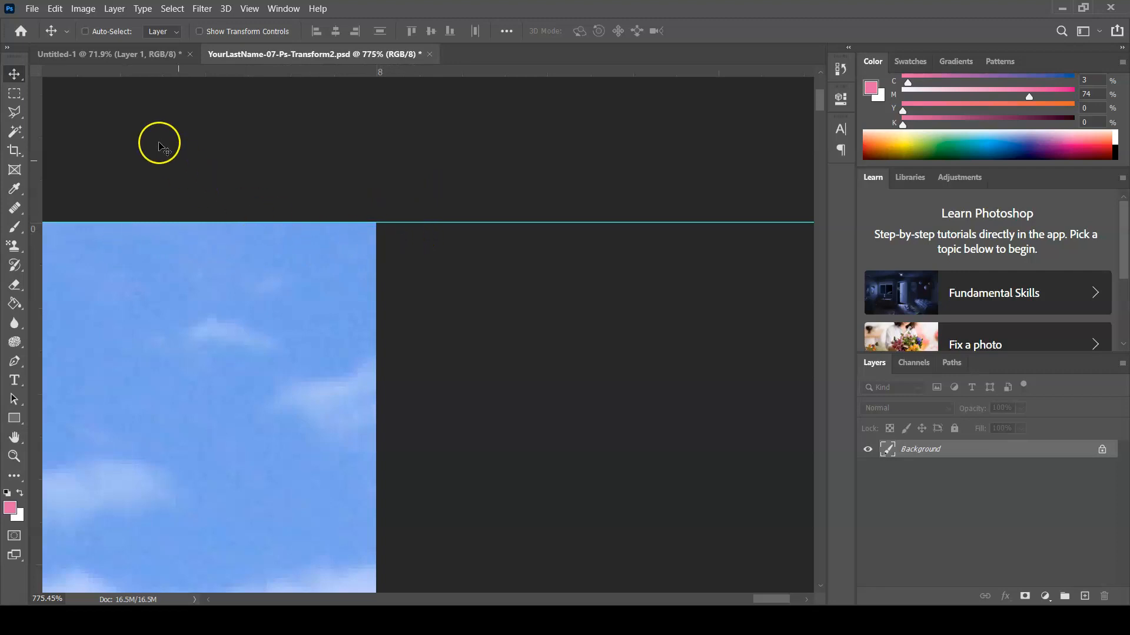
drag(33, 128, 376, 131)
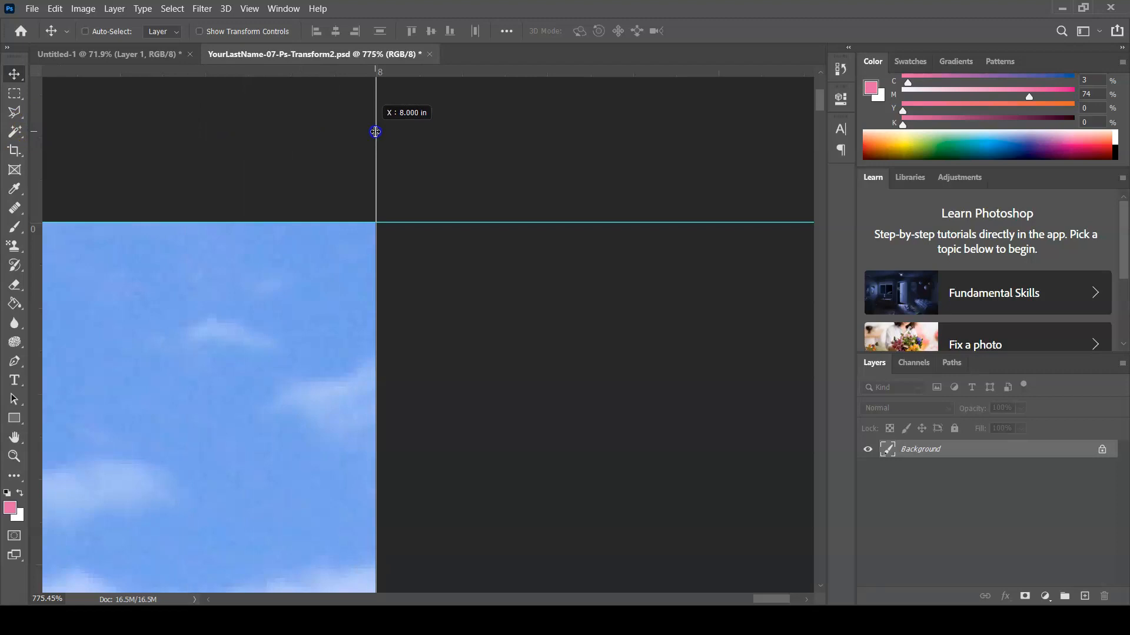
drag(375, 131, 374, 133)
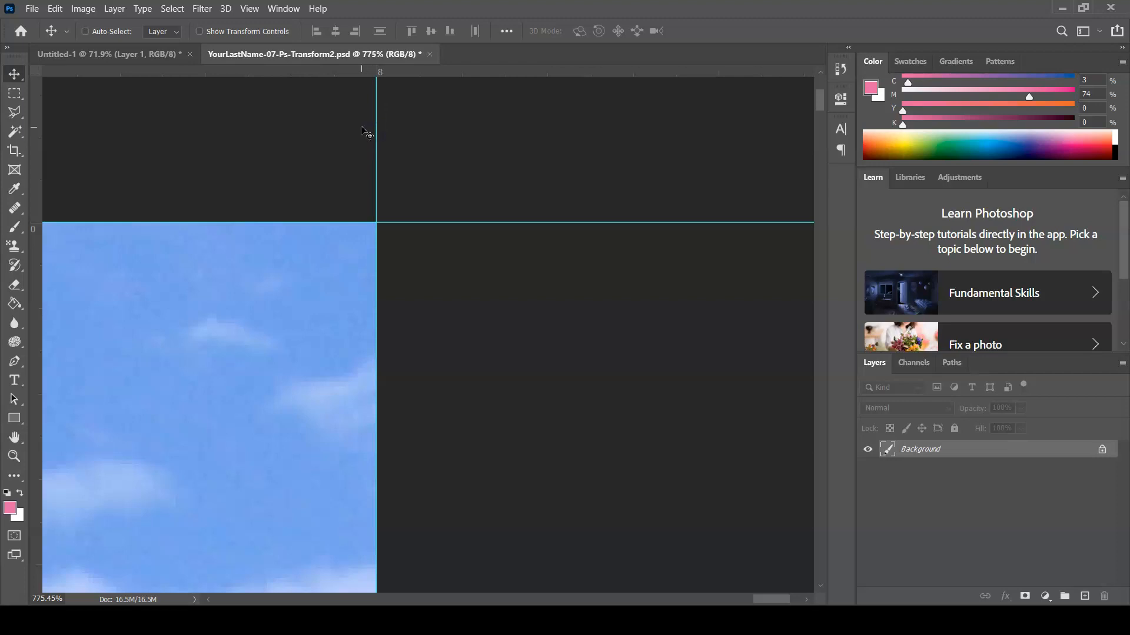
Step: Fit the image on screen and select its top triangle with the Polygonal Lasso, from both upper corners to the canvas centre
click(250, 9)
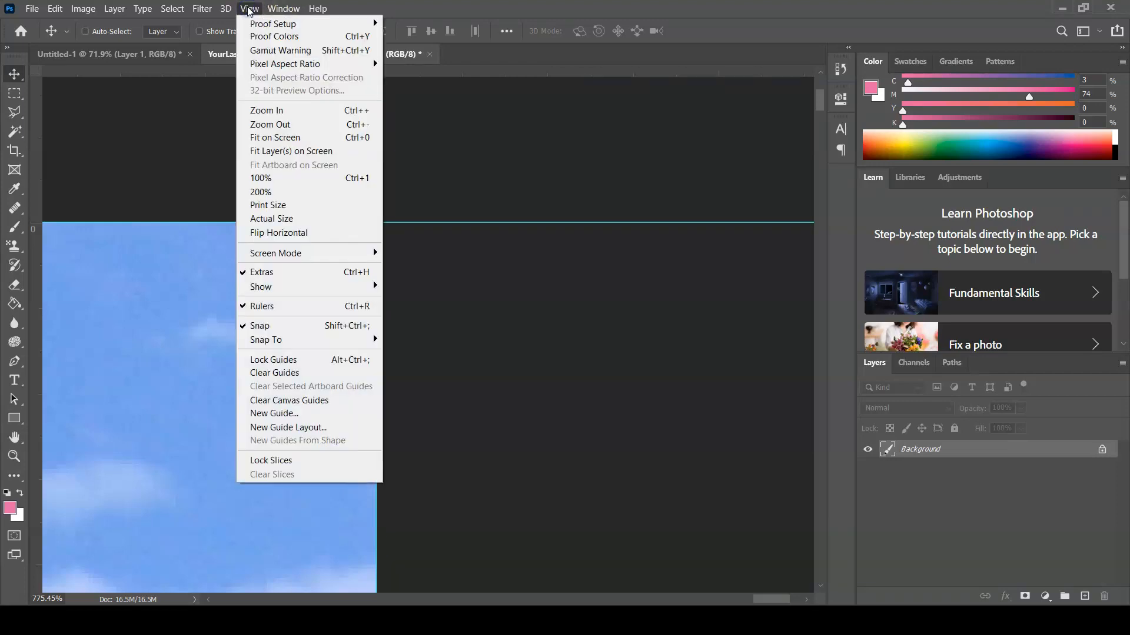
click(326, 140)
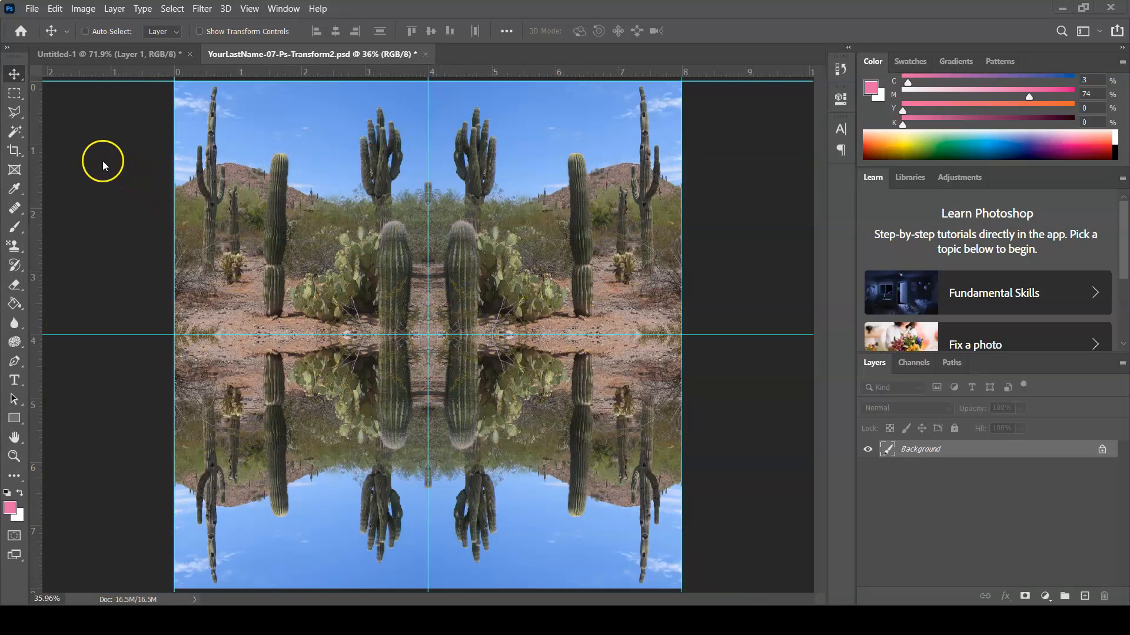
click(16, 117)
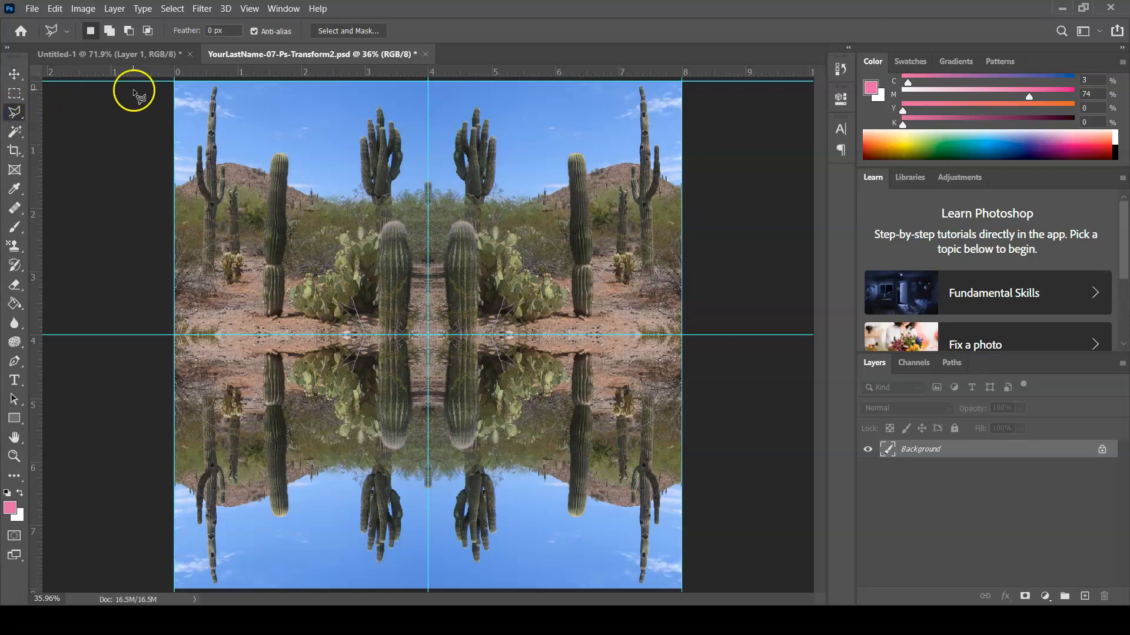
click(178, 84)
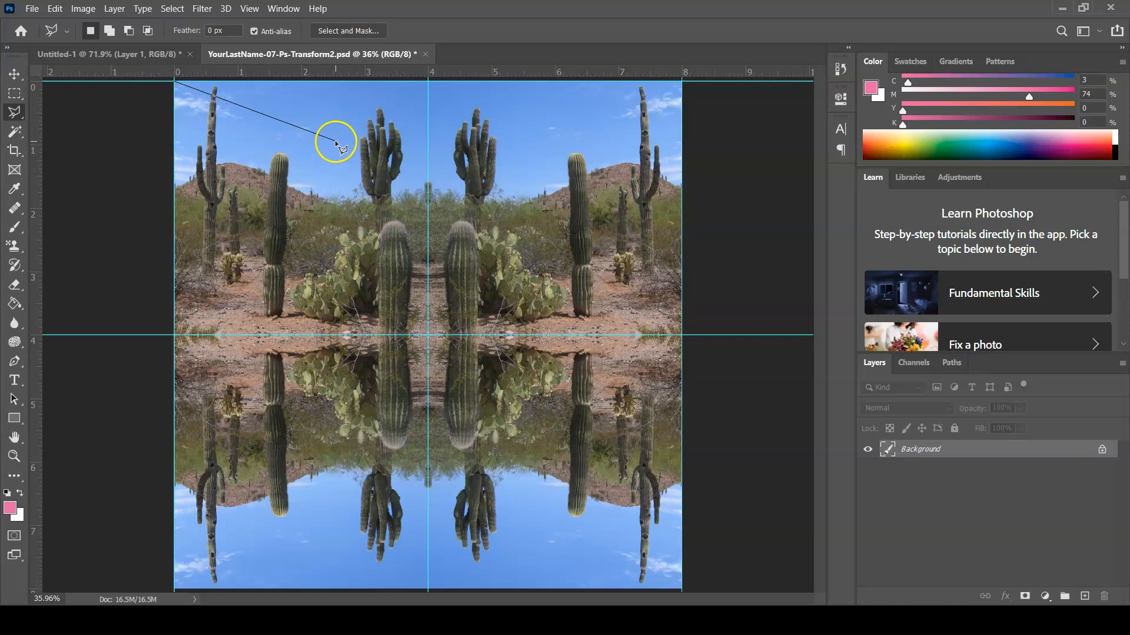
click(428, 335)
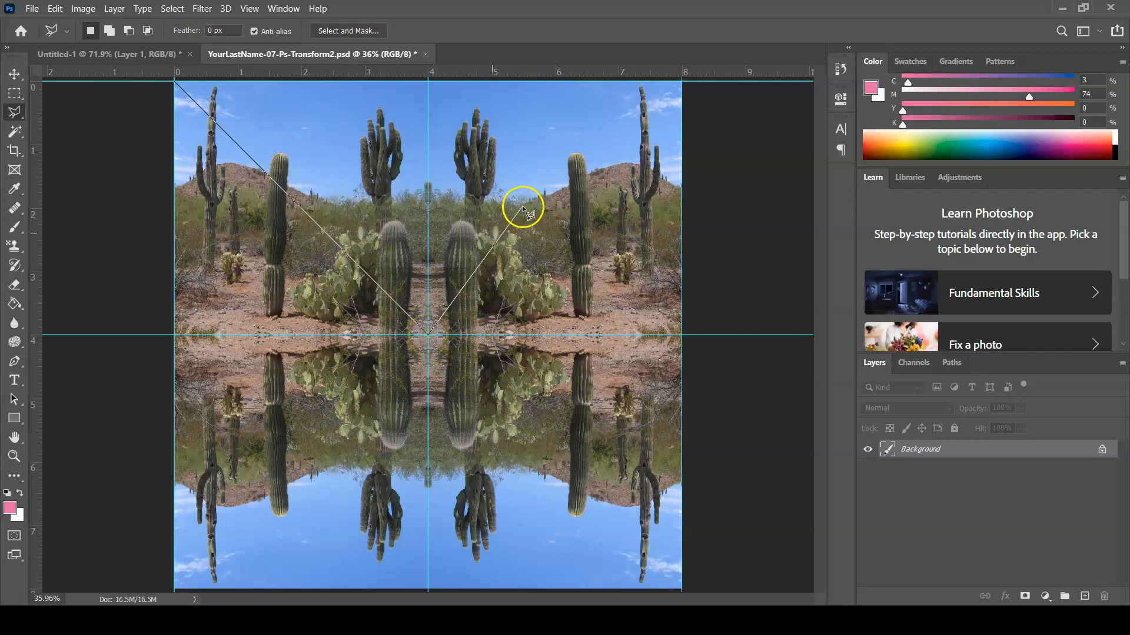
click(682, 81)
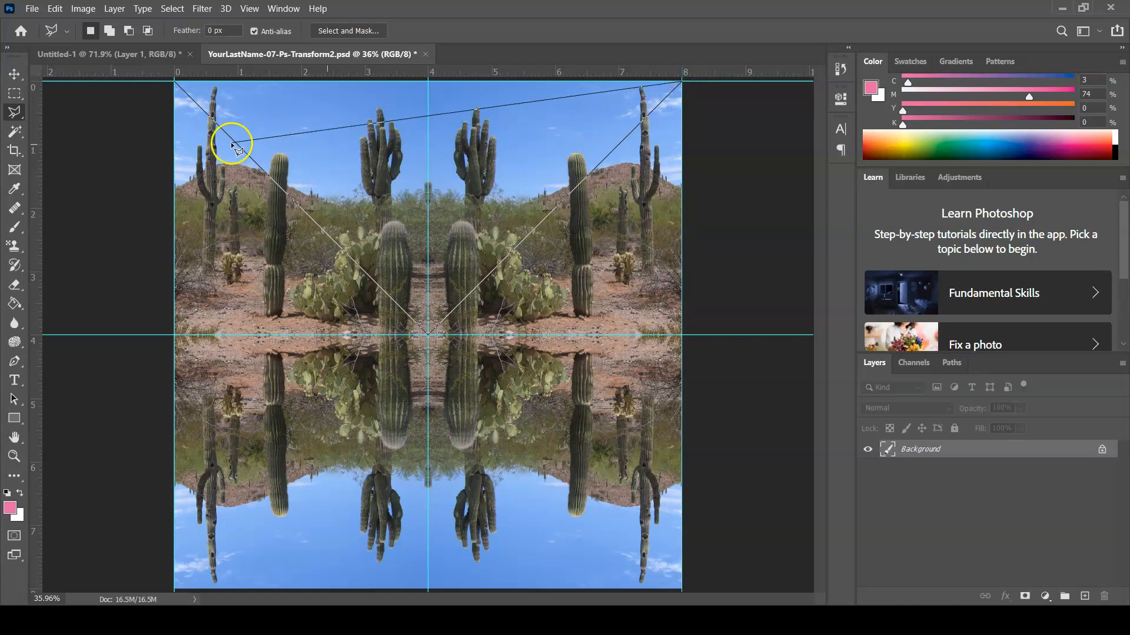
click(175, 78)
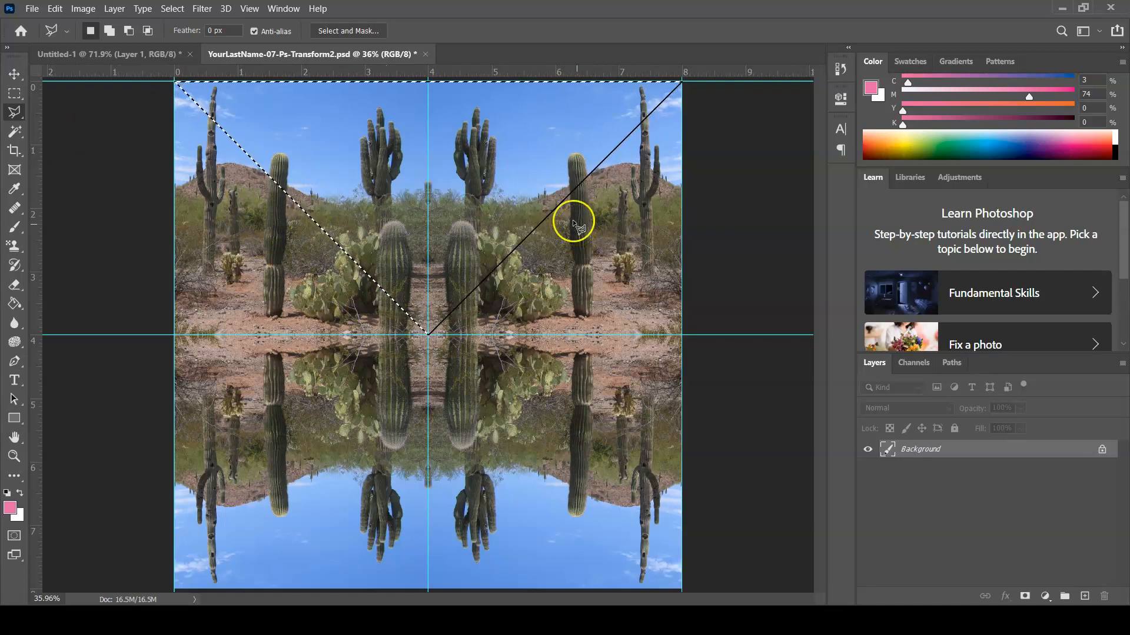
Step: Copy the selected top triangle of the Background layer and deselect it
click(12, 76)
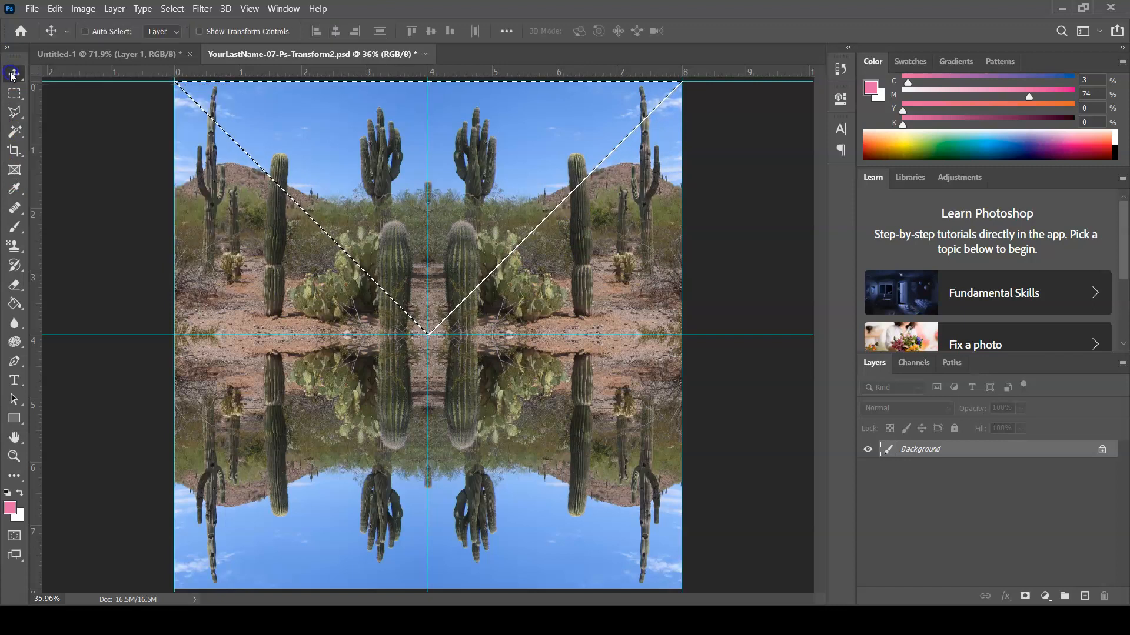
click(54, 12)
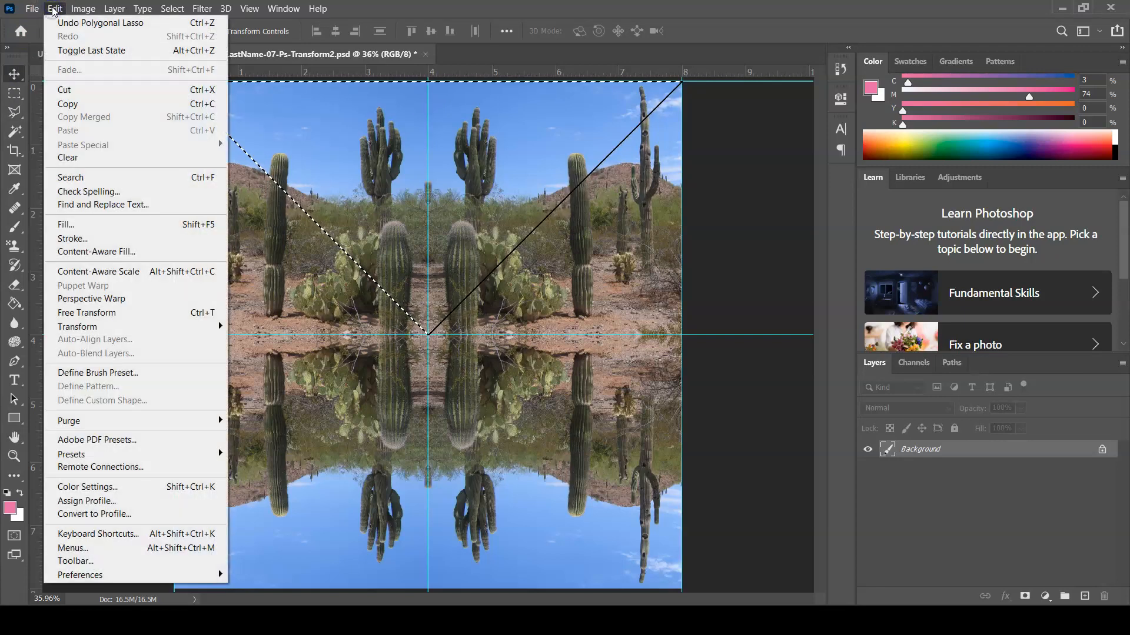
click(59, 107)
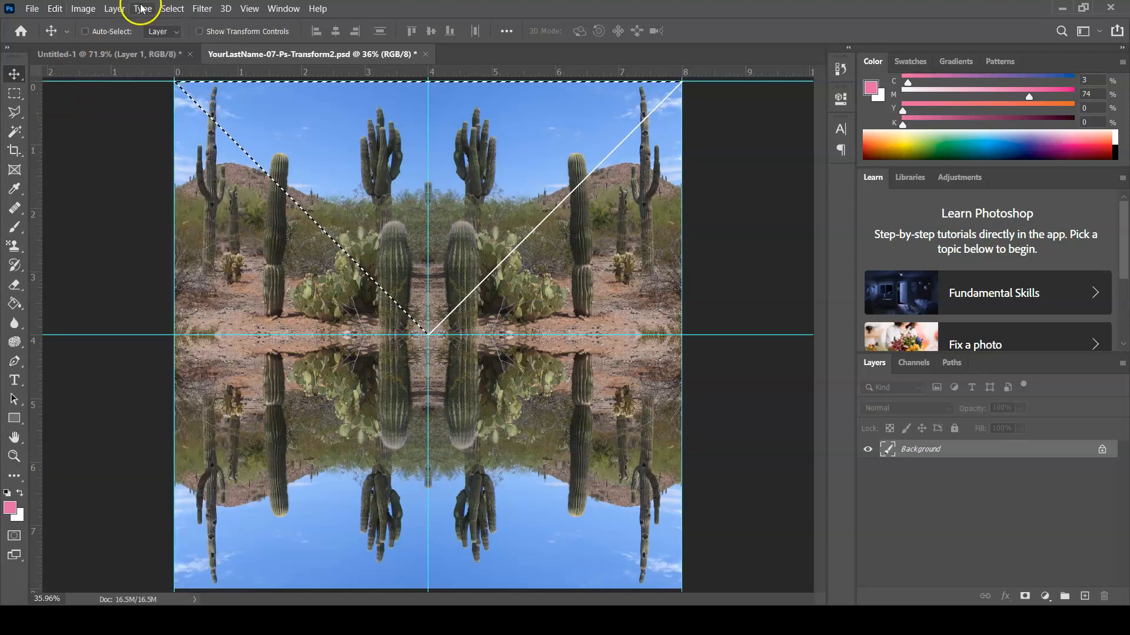
click(171, 8)
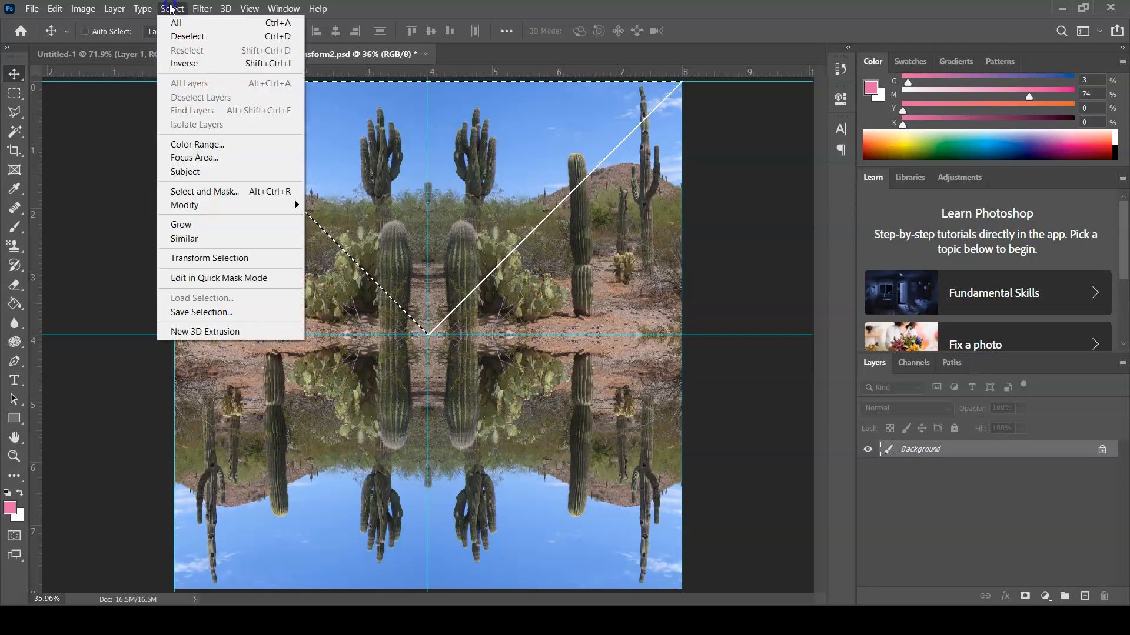
click(169, 39)
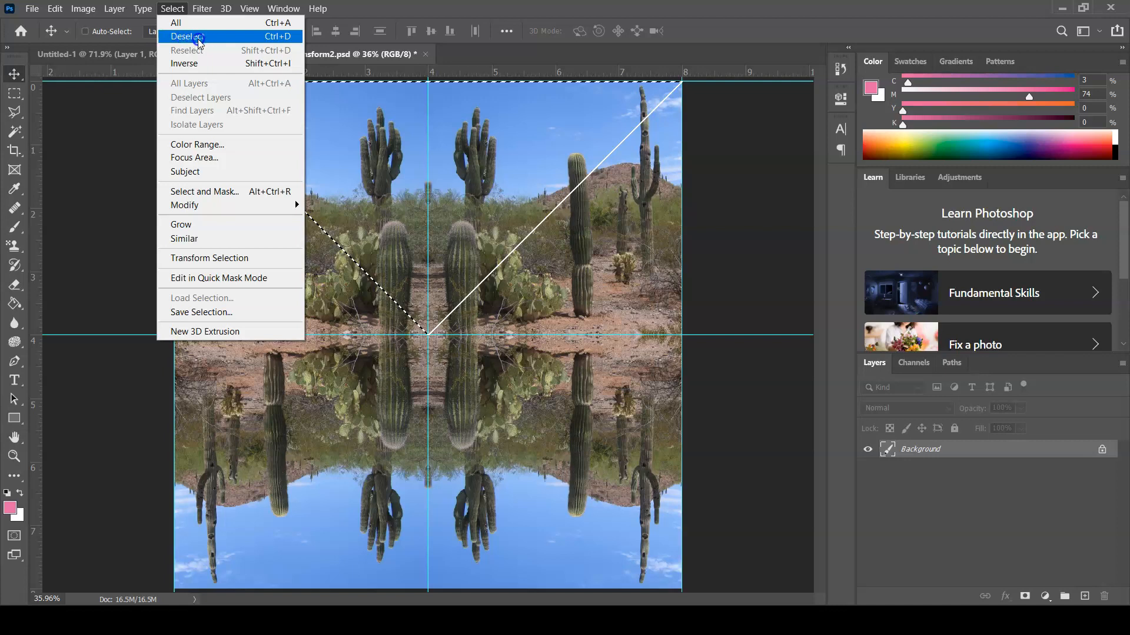
click(197, 39)
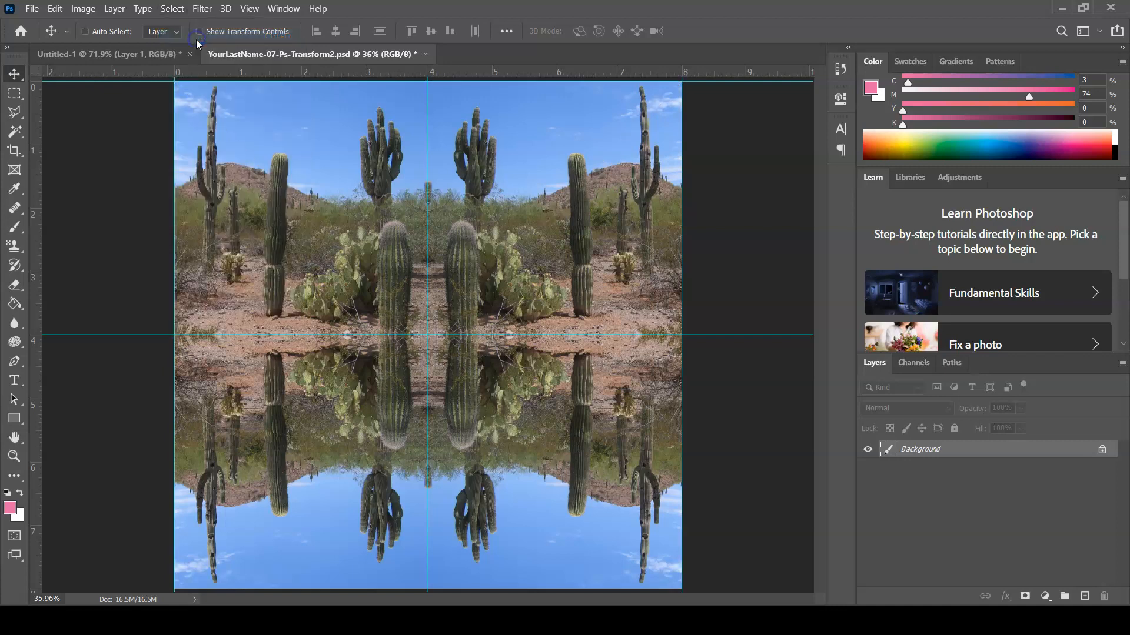
Step: Paste the copied triangle in place as a new layer and hide the Background layer
click(57, 8)
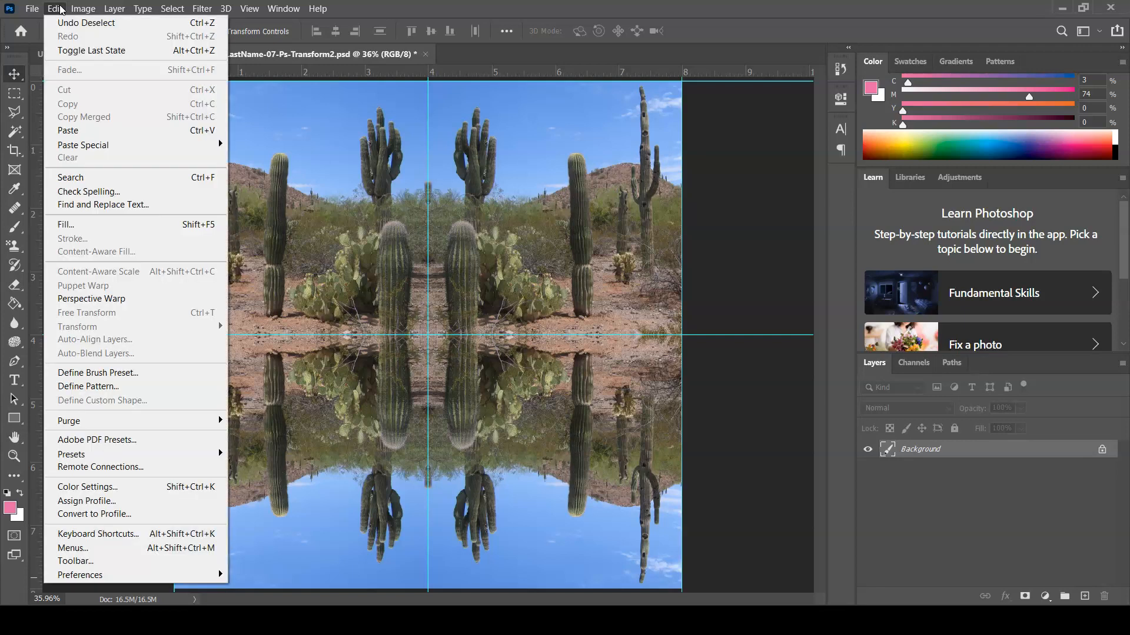
mouse_move(124, 144)
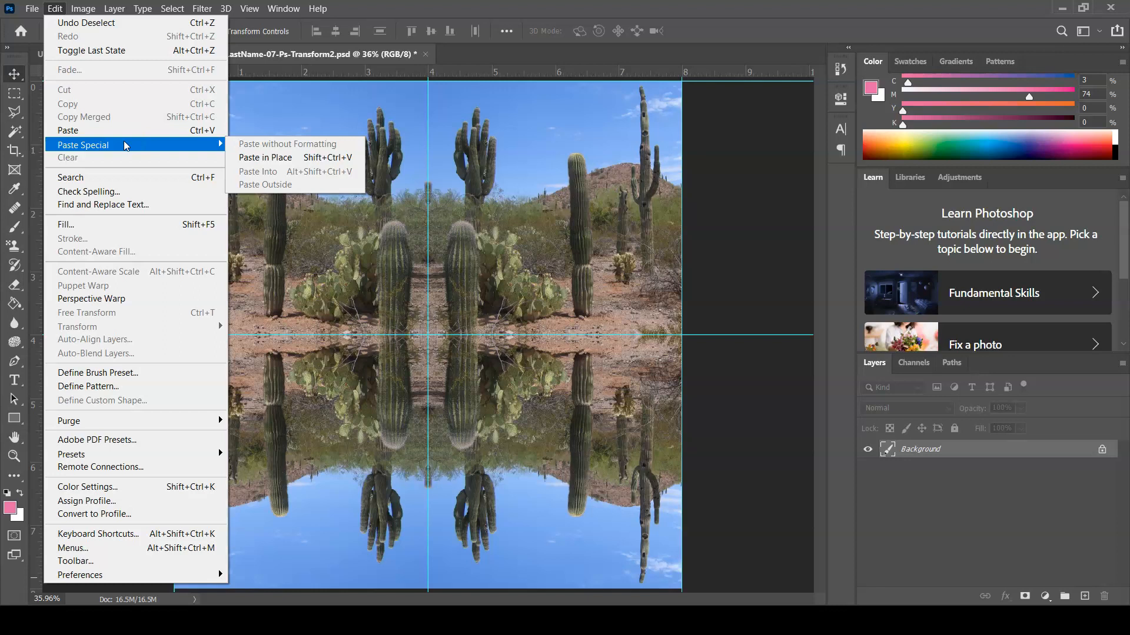
click(280, 160)
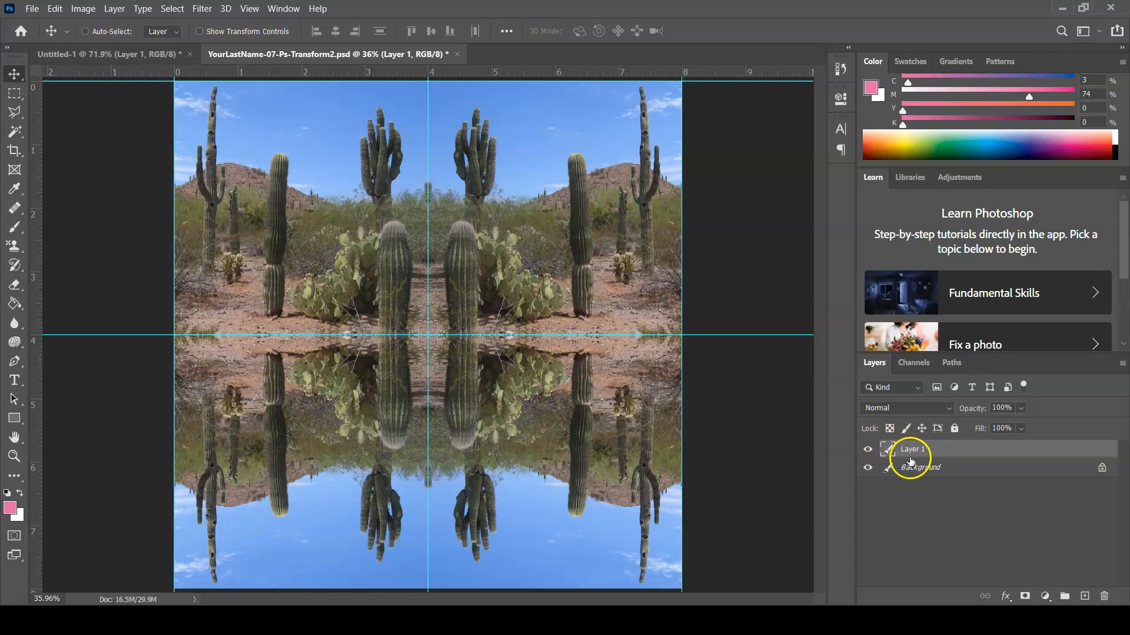
click(867, 470)
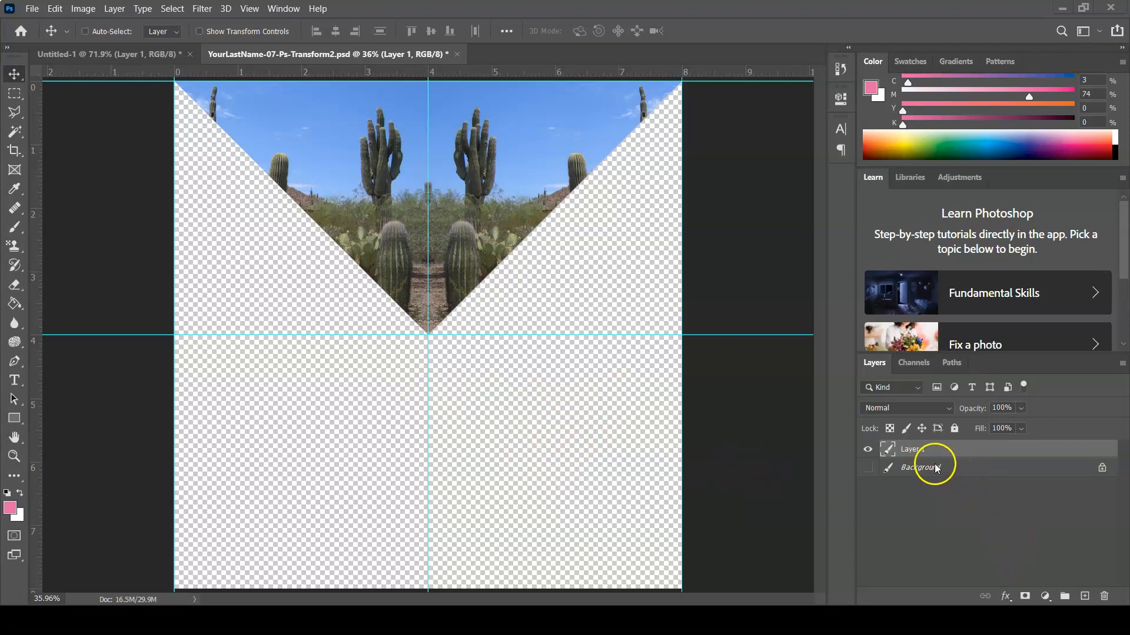
Step: Rename the pasted triangle layer as Top and save the document
double_click(909, 450)
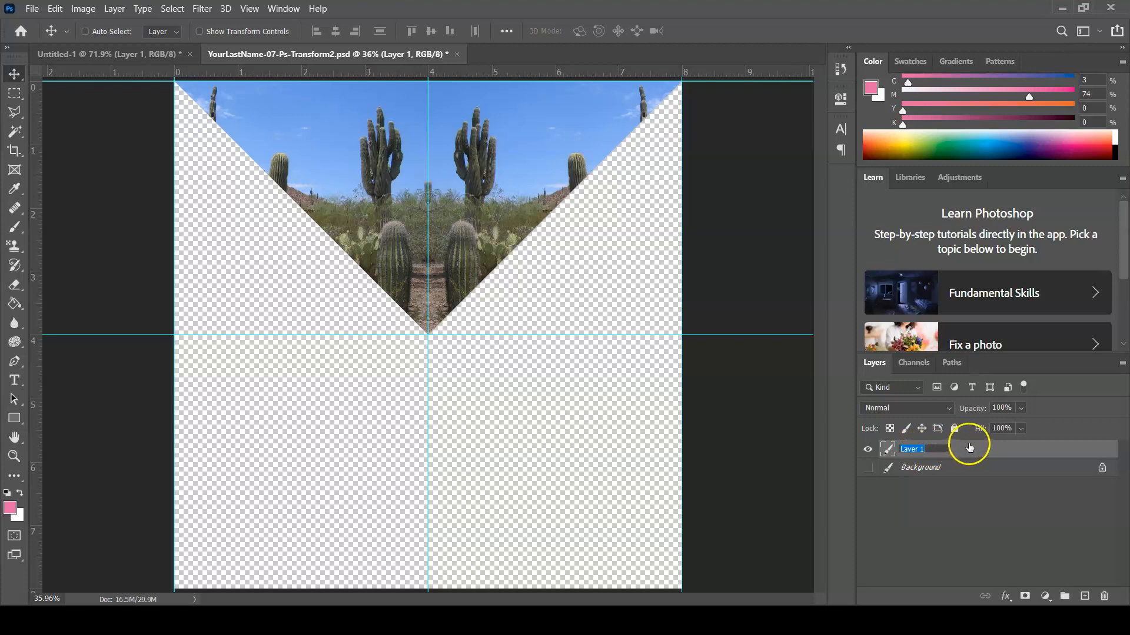
text(Top)
key(Return)
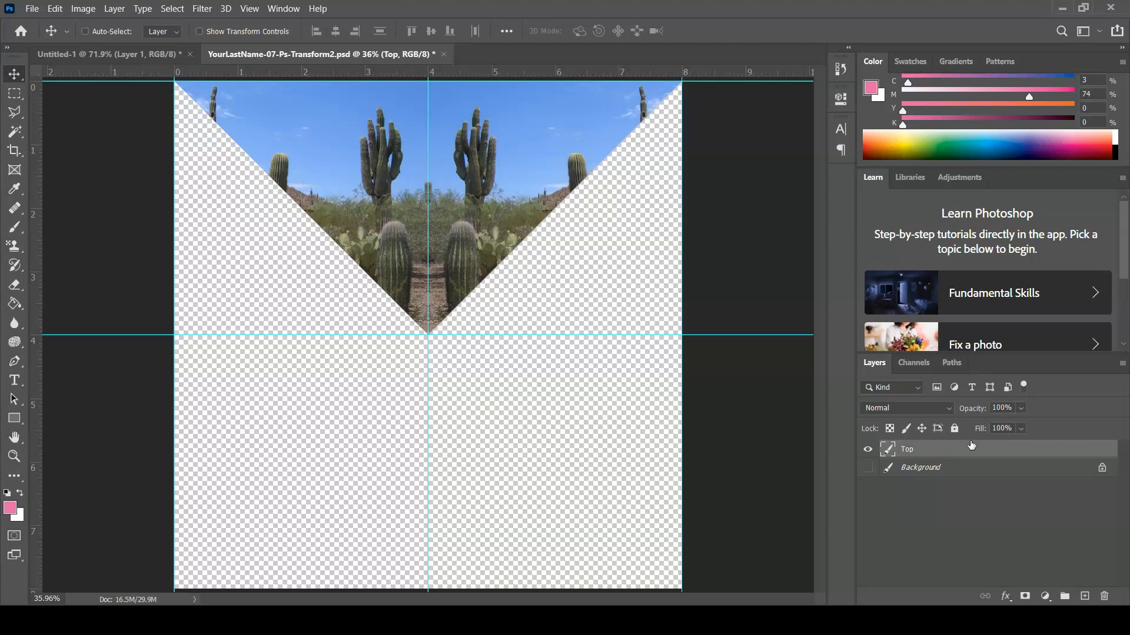
click(33, 8)
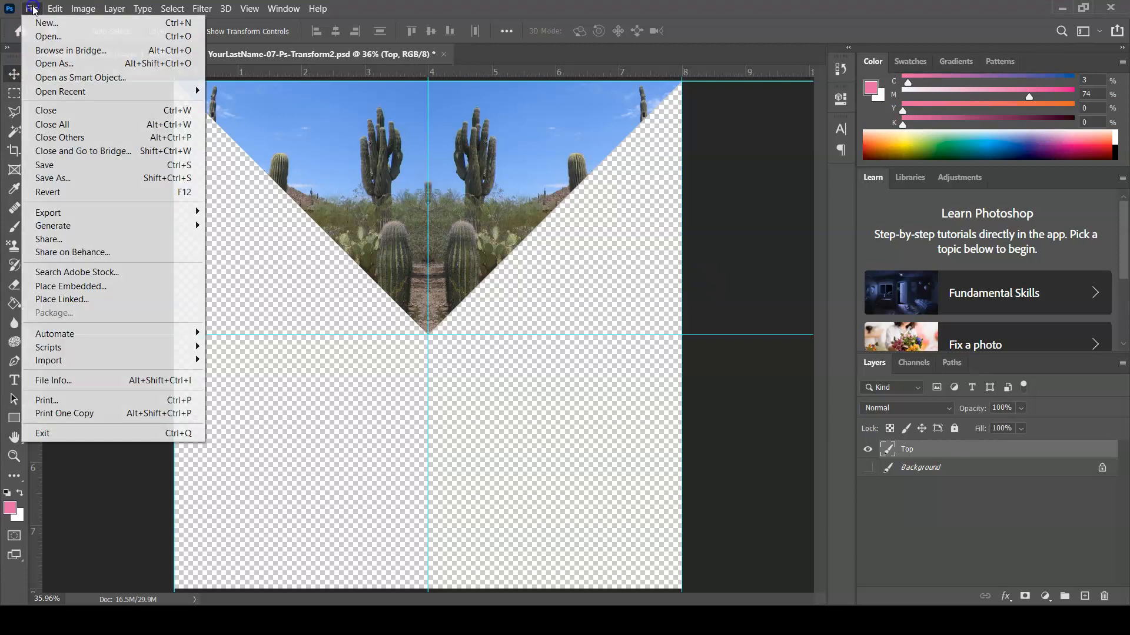
click(63, 169)
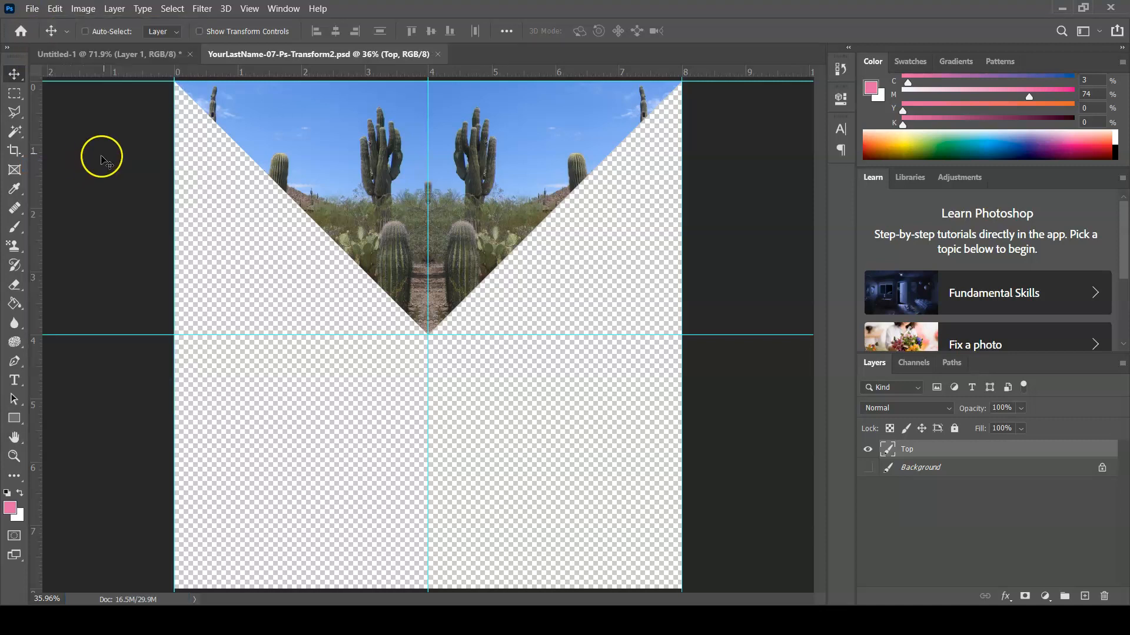
Step: Duplicate the Top layer within the same document and name the copy Right
click(1122, 364)
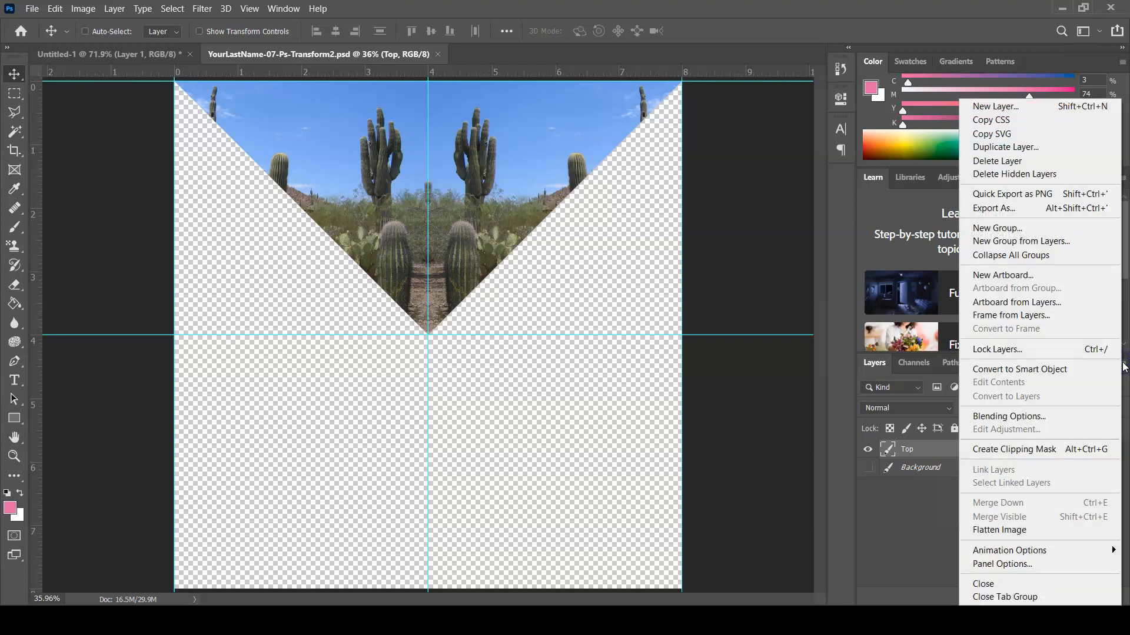
click(1064, 145)
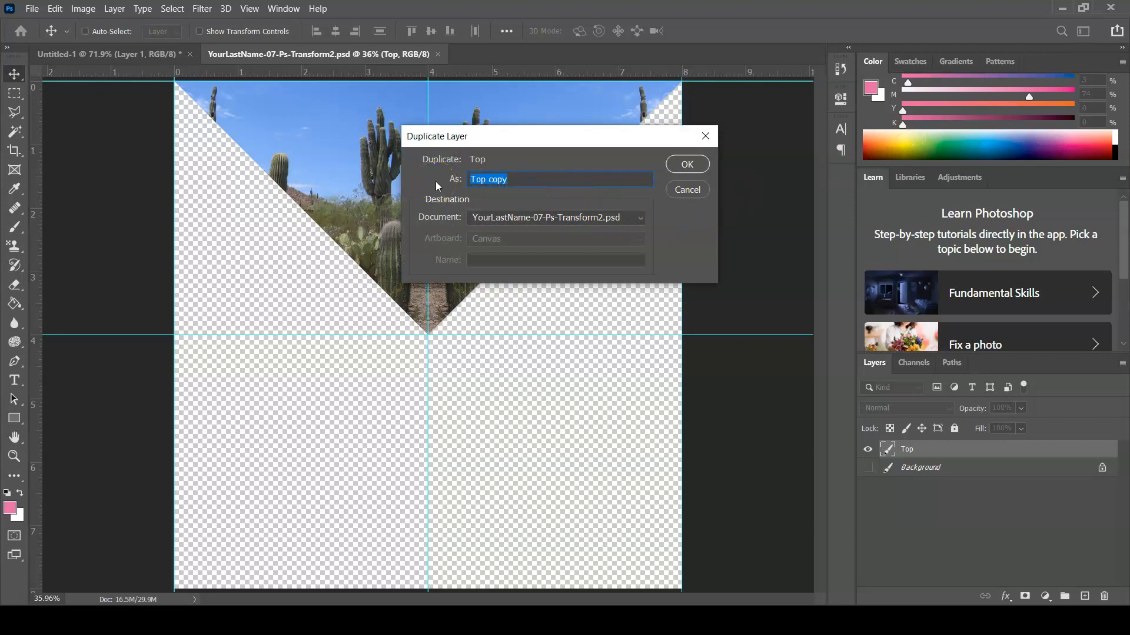
text(Ri)
click(687, 164)
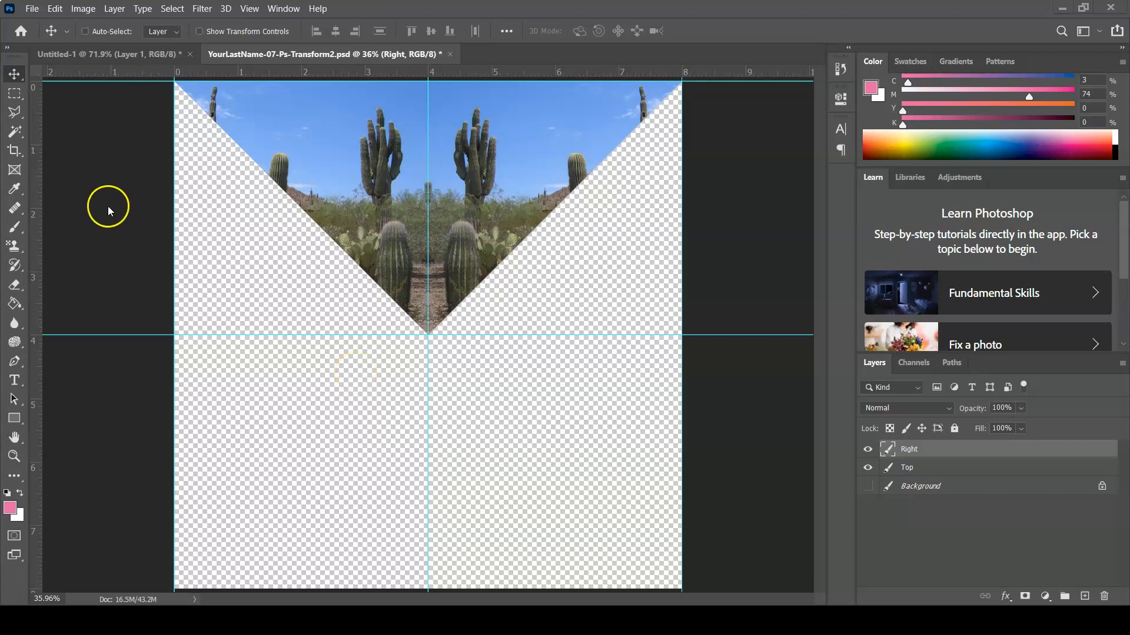
Step: Rotate the Right layer 90° clockwise and move it against the canvas's right edge, with its tip at the centre
click(57, 9)
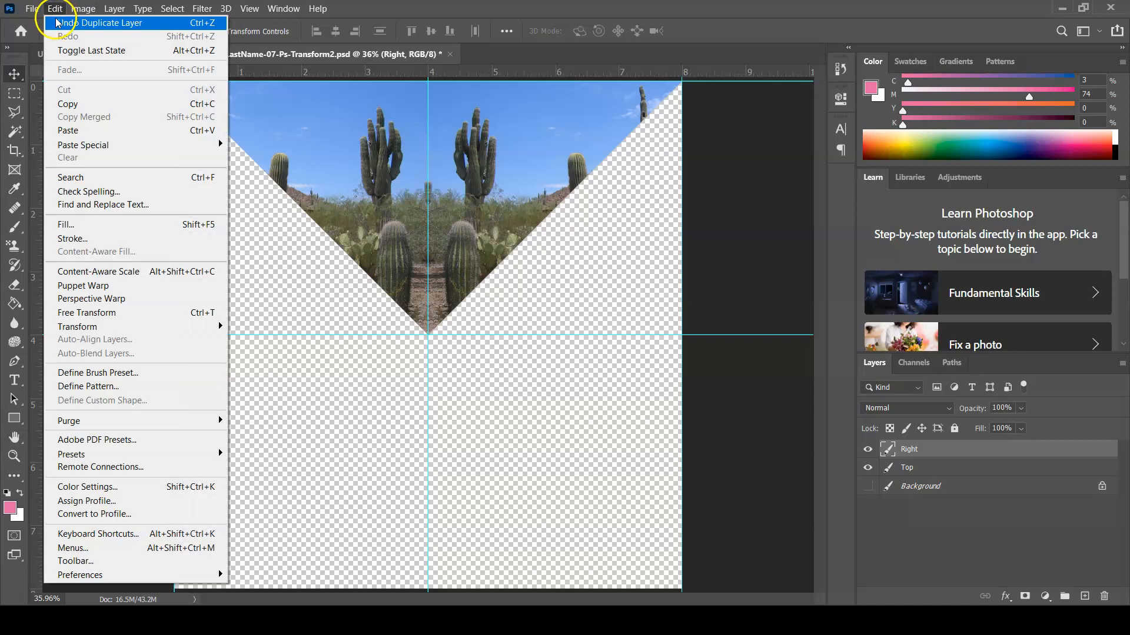
click(164, 327)
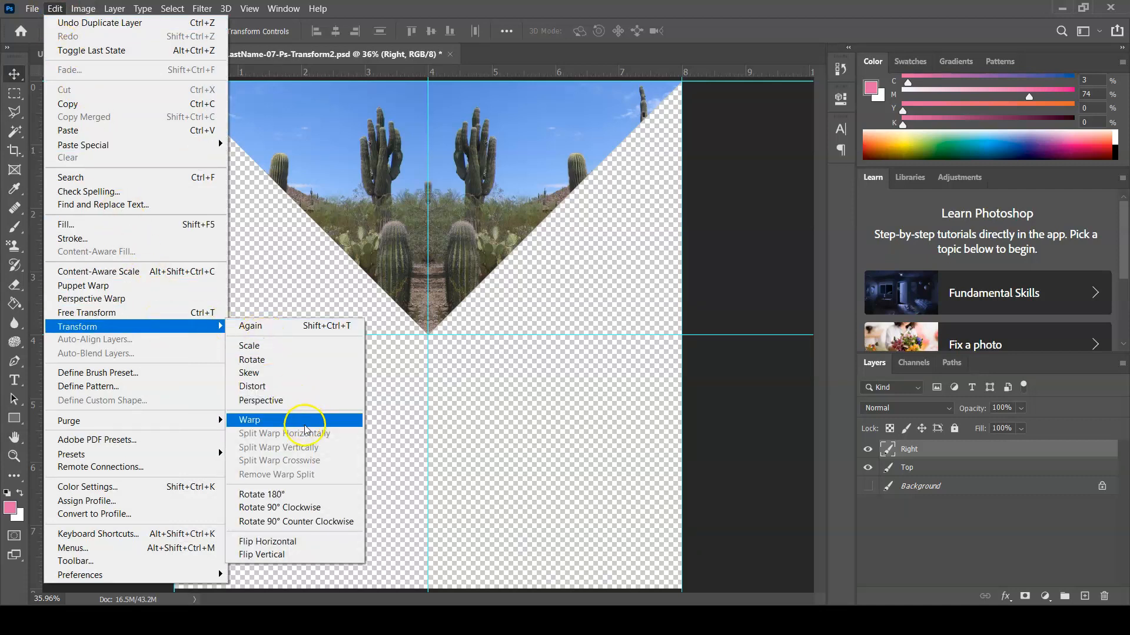
click(327, 509)
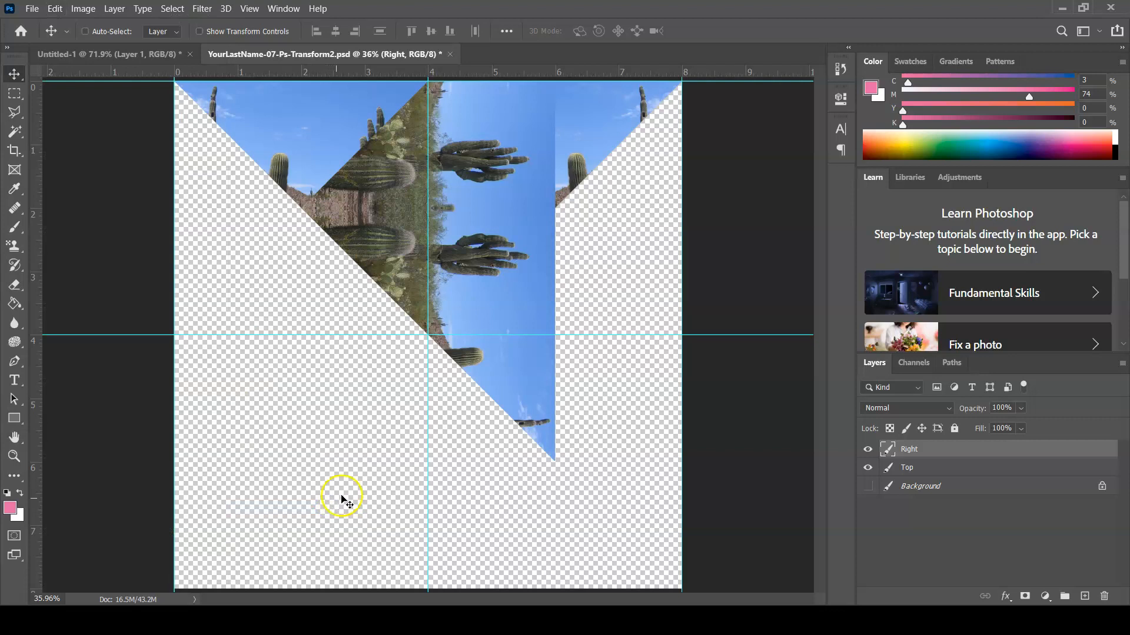
drag(473, 196, 595, 320)
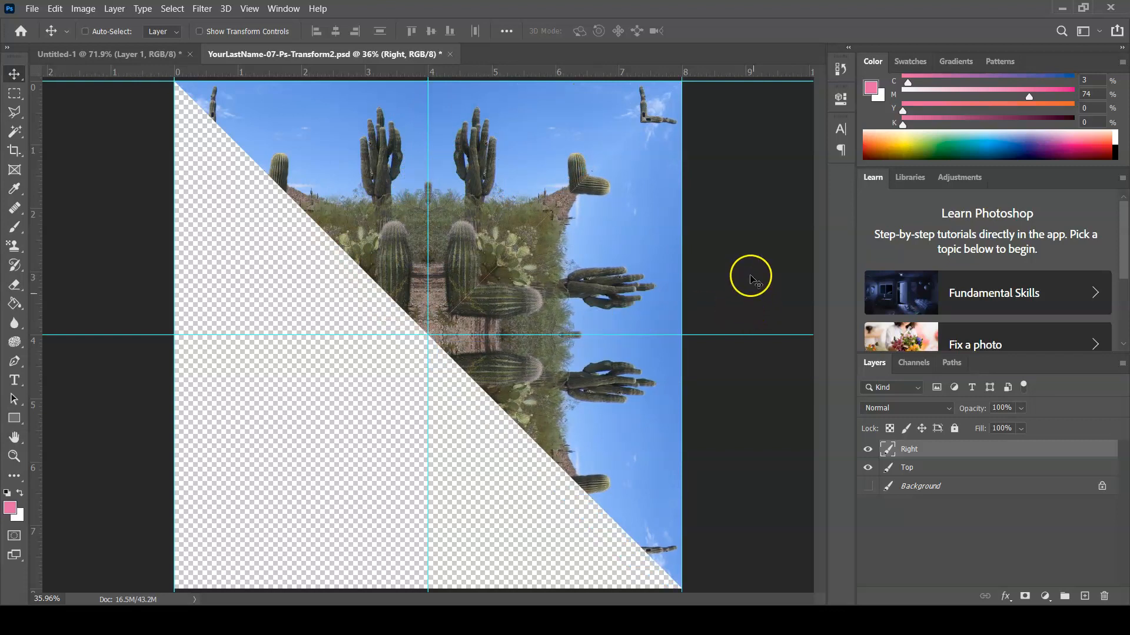
Step: Nudge the Right layer one pixel left to close the diagonal seam with the Top layer, and save the document
key(ctrl+space)
drag(395, 264, 462, 283)
drag(636, 336, 377, 257)
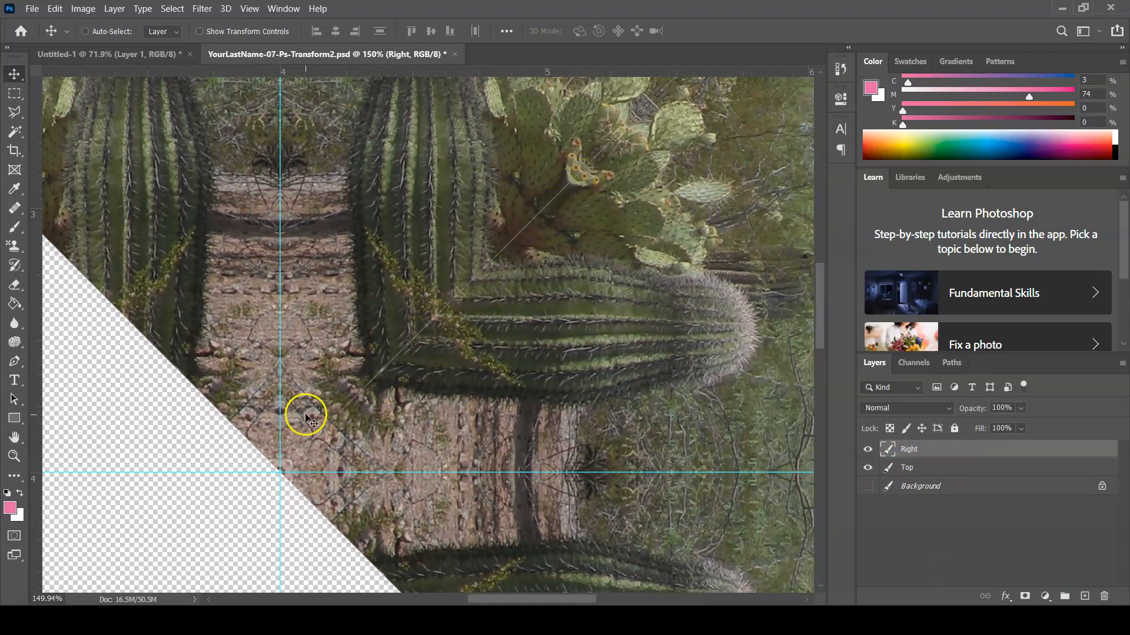
key(ctrl+space)
drag(263, 446, 335, 322)
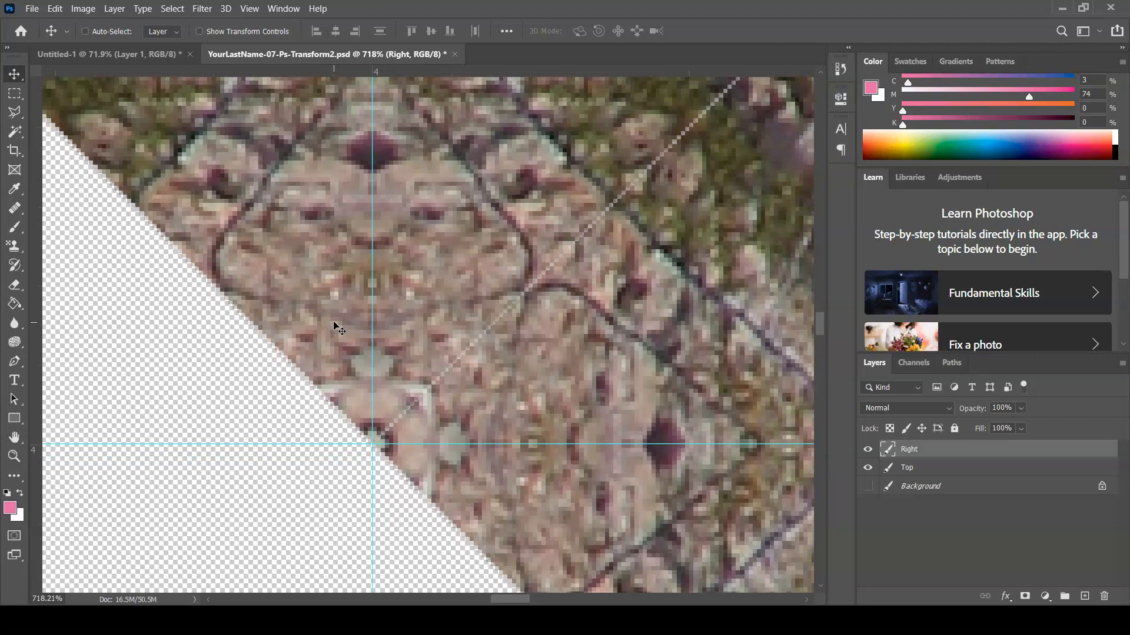
key(Left)
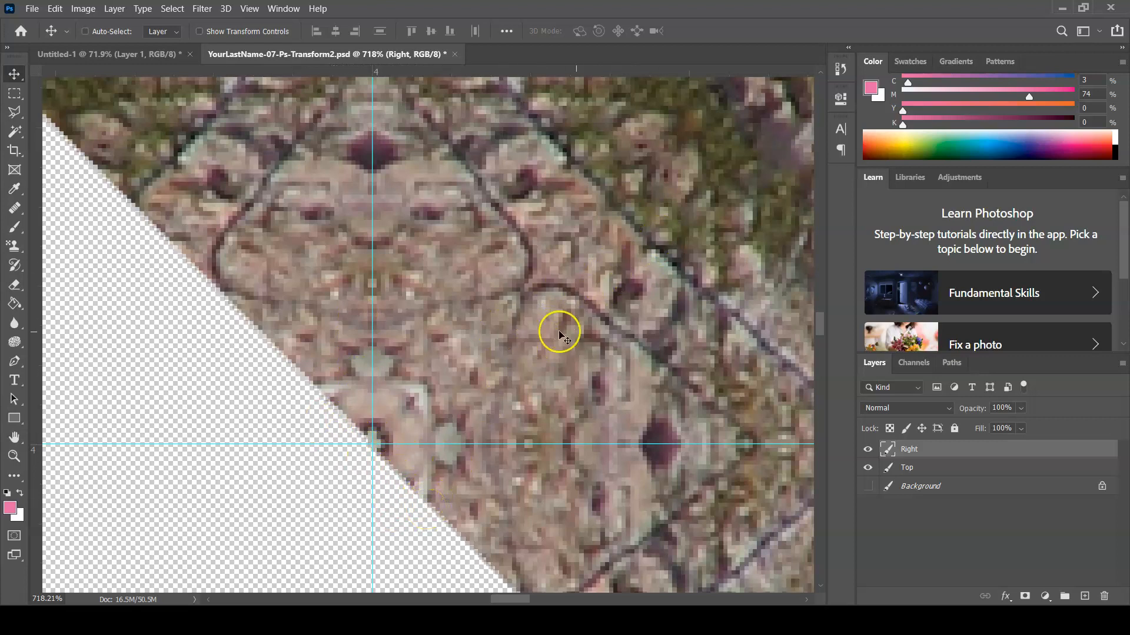
key(ctrl+0)
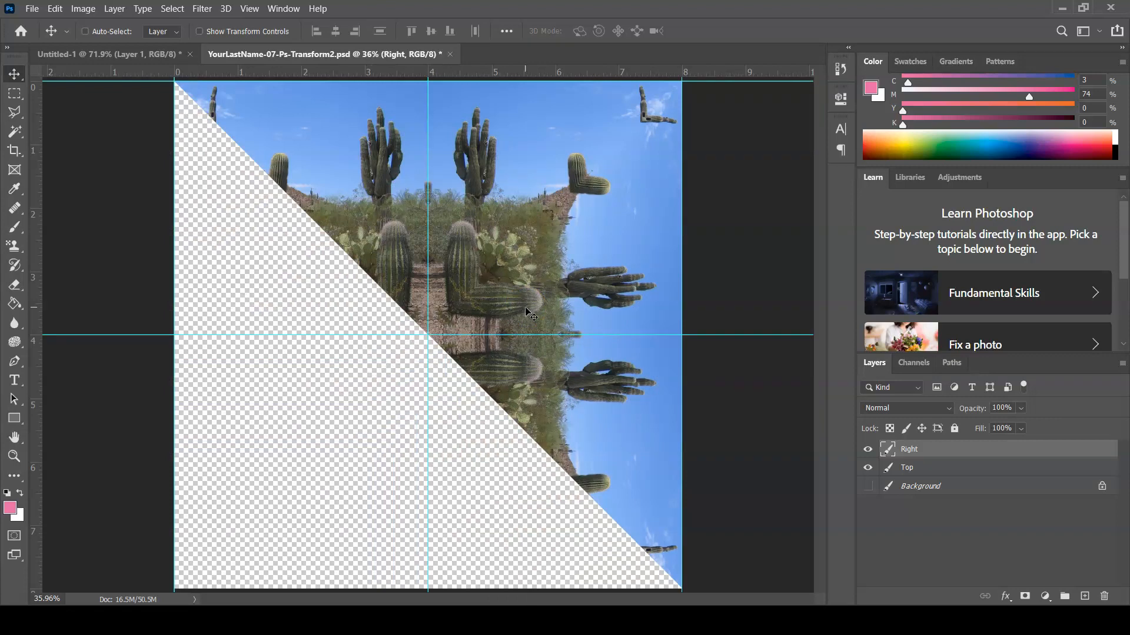
click(31, 9)
click(86, 167)
Step: Duplicate the Right and Top layers together within the same document
shift+click(974, 469)
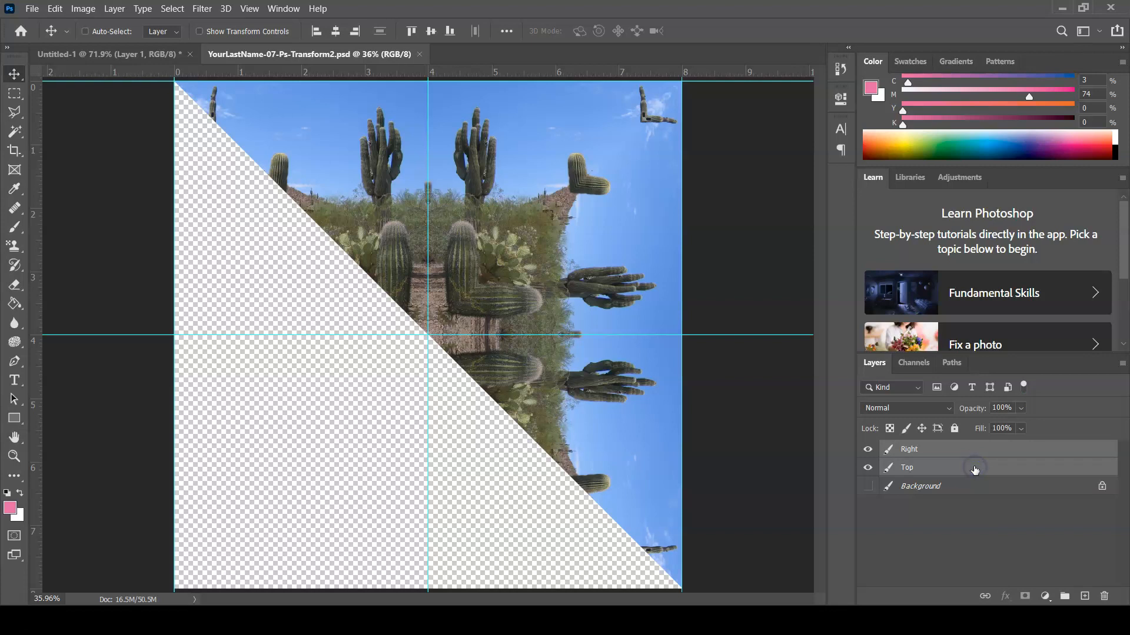
click(1121, 369)
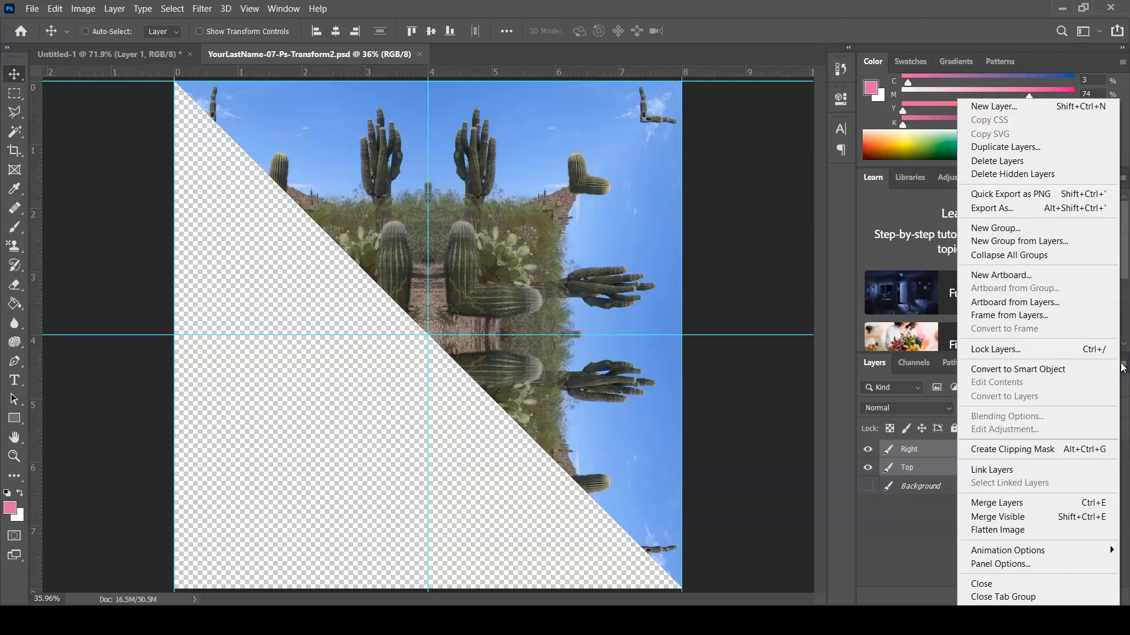
click(1045, 148)
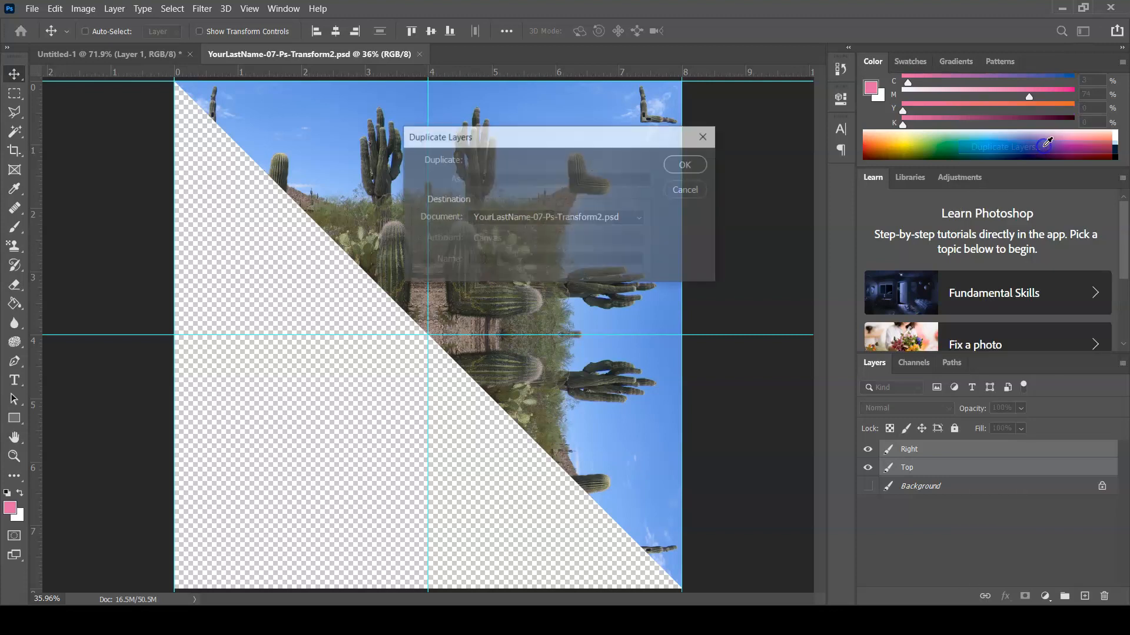
click(686, 164)
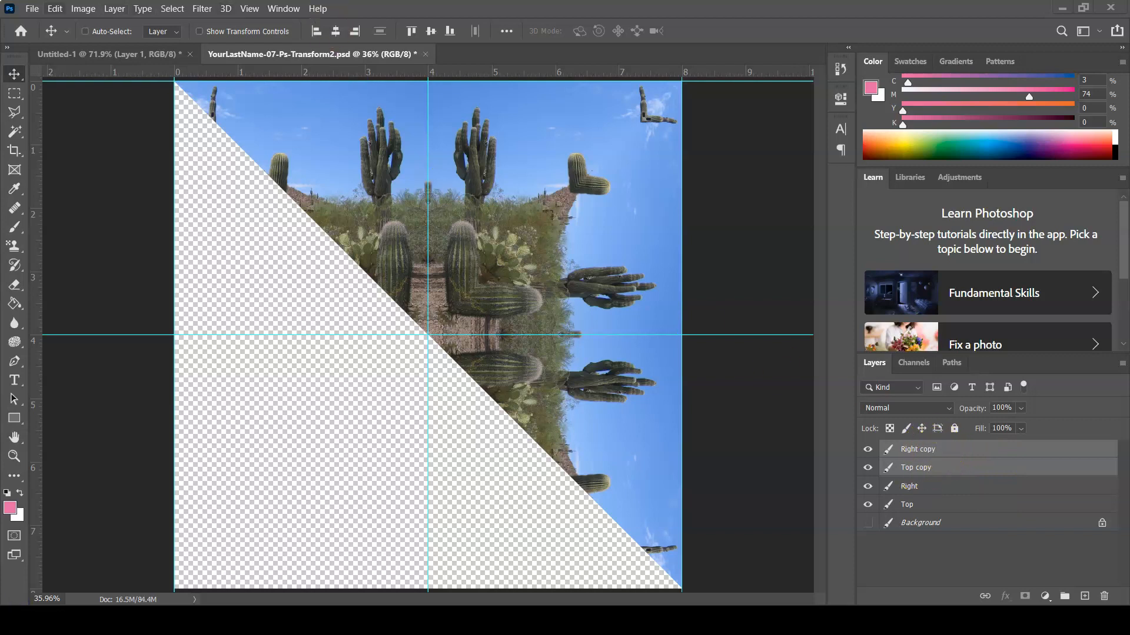
Step: Rotate the two copied layers 180° together to fill the left and bottom triangles of the canvas
click(56, 9)
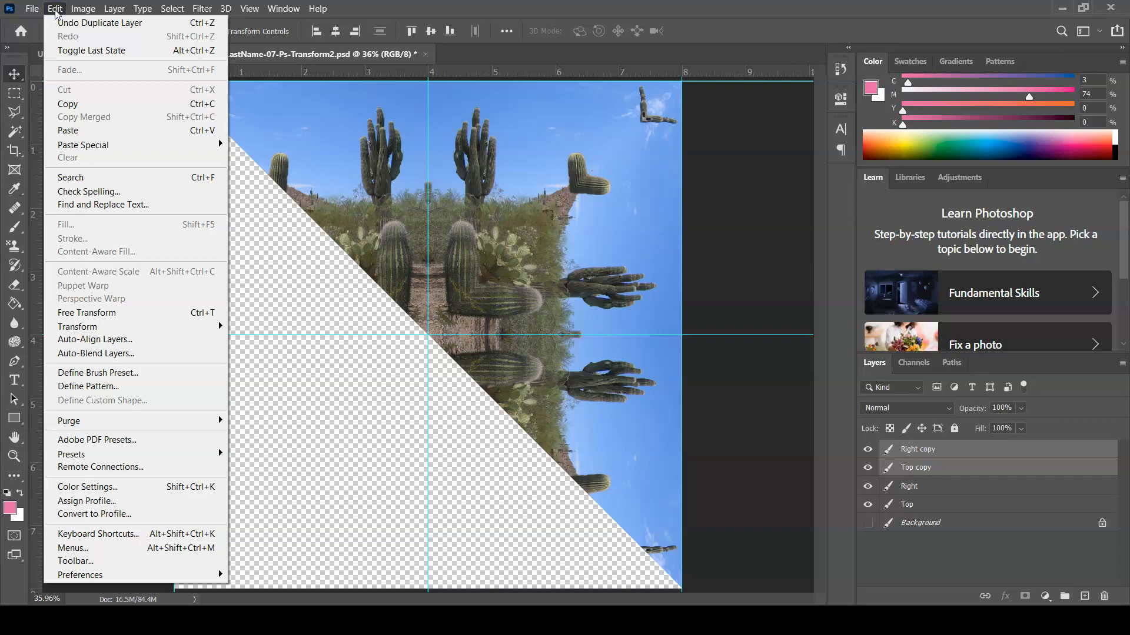
mouse_move(179, 331)
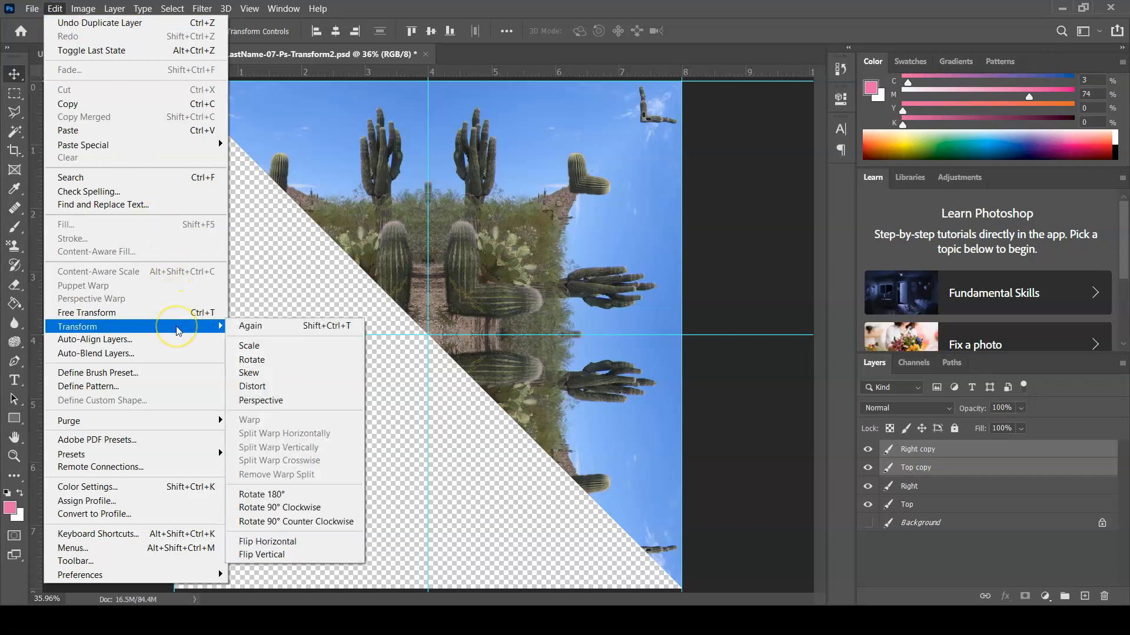
click(318, 496)
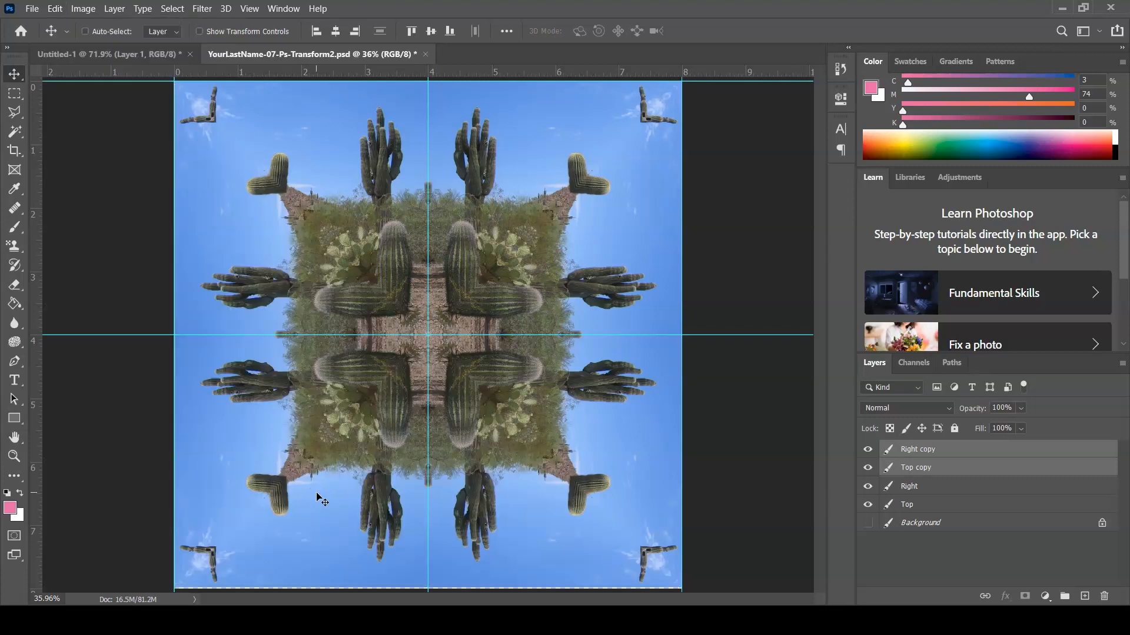
Step: Hide the guides and check that the four triangles meet cleanly at the centre of the canvas
key(ctrl+alt+space)
drag(391, 295, 367, 288)
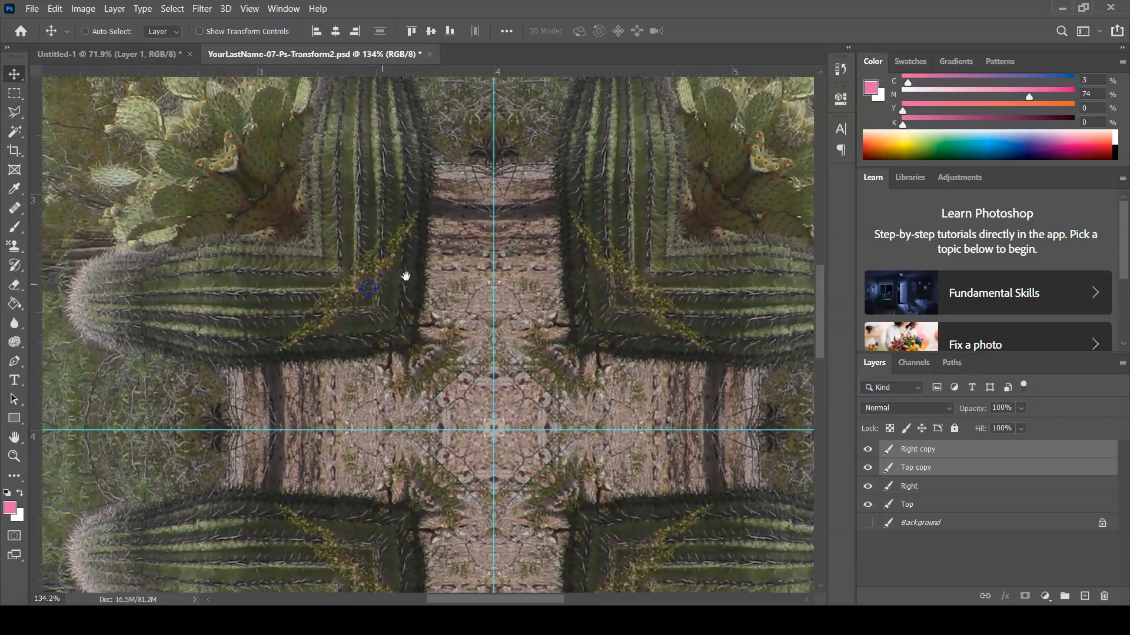
click(250, 8)
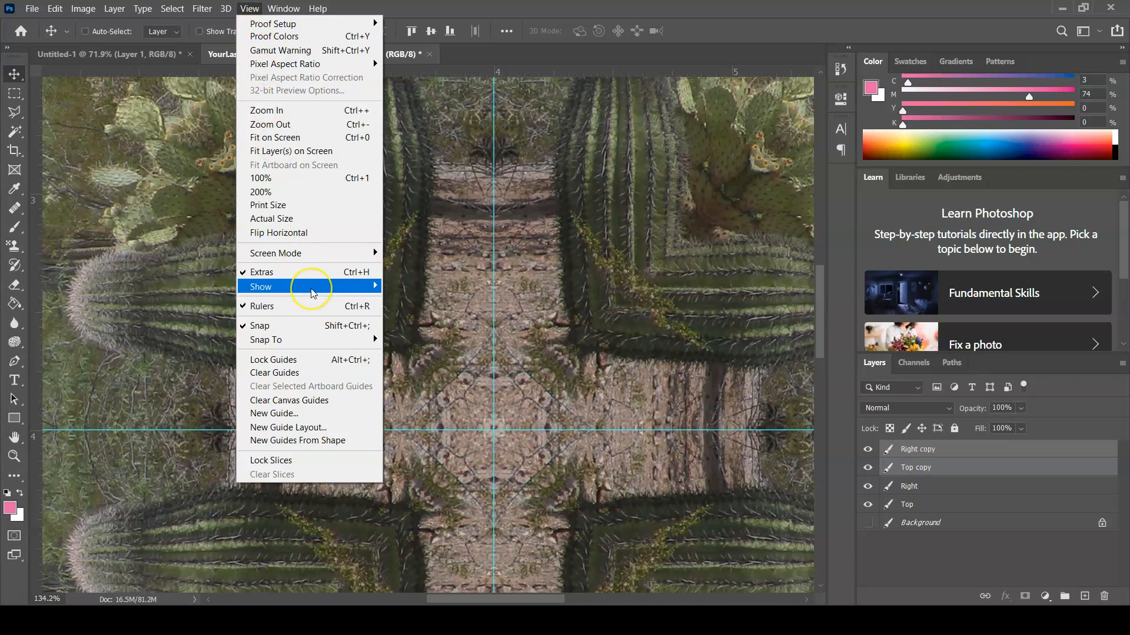
mouse_move(314, 293)
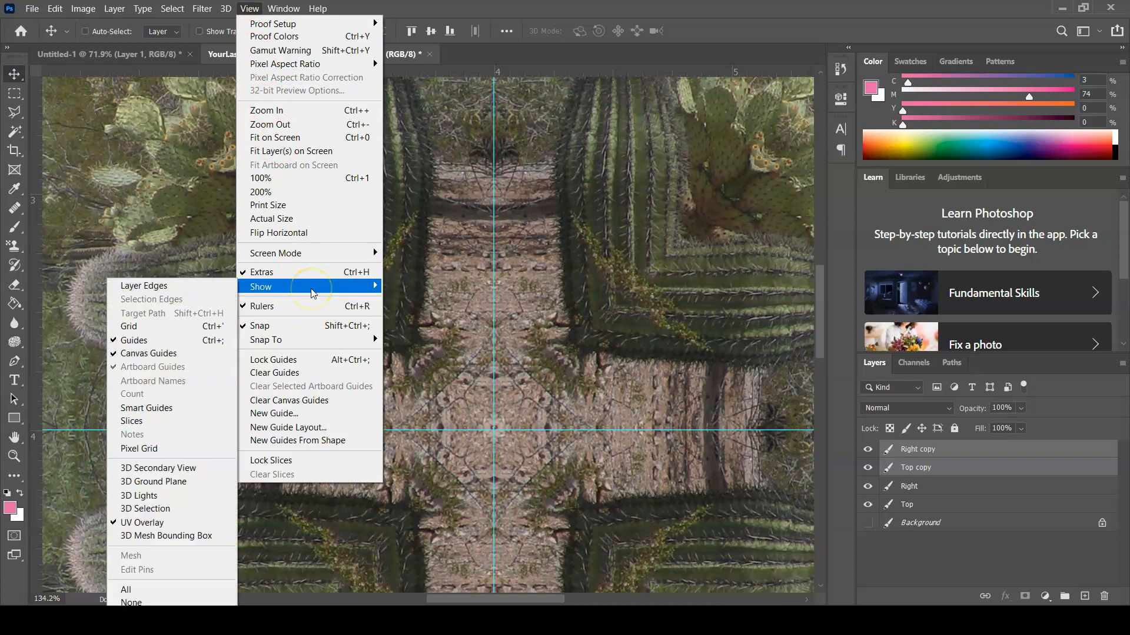
click(154, 345)
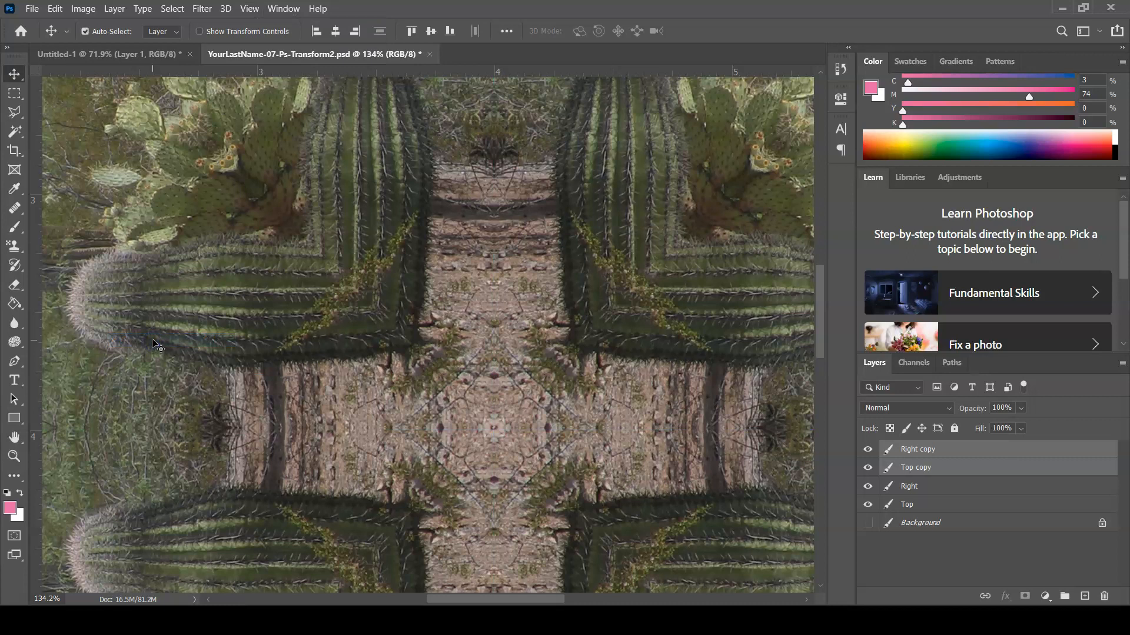
key(ctrl+0)
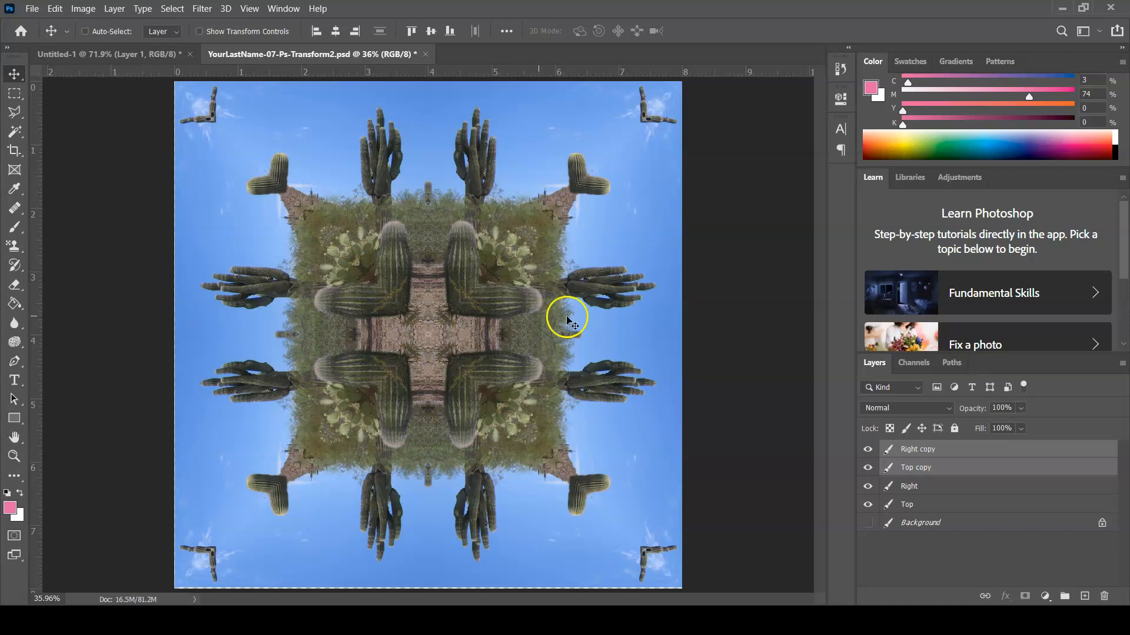
Step: Identify which triangle the Right copy layer holds by toggling its visibility, and rename that layer Left
click(901, 558)
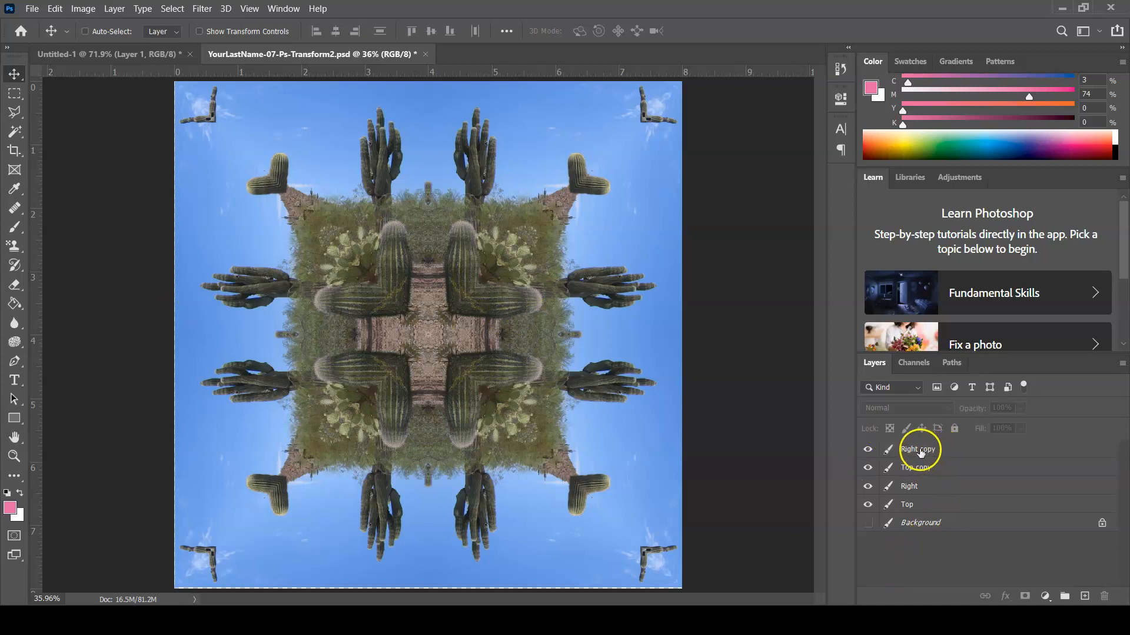
click(866, 450)
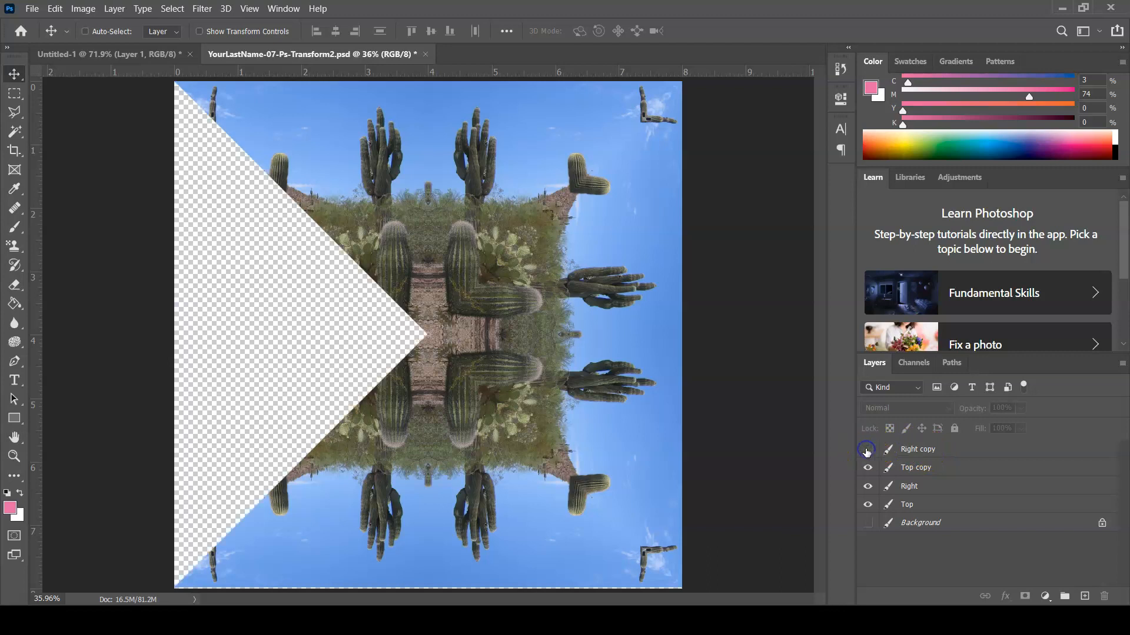
click(866, 450)
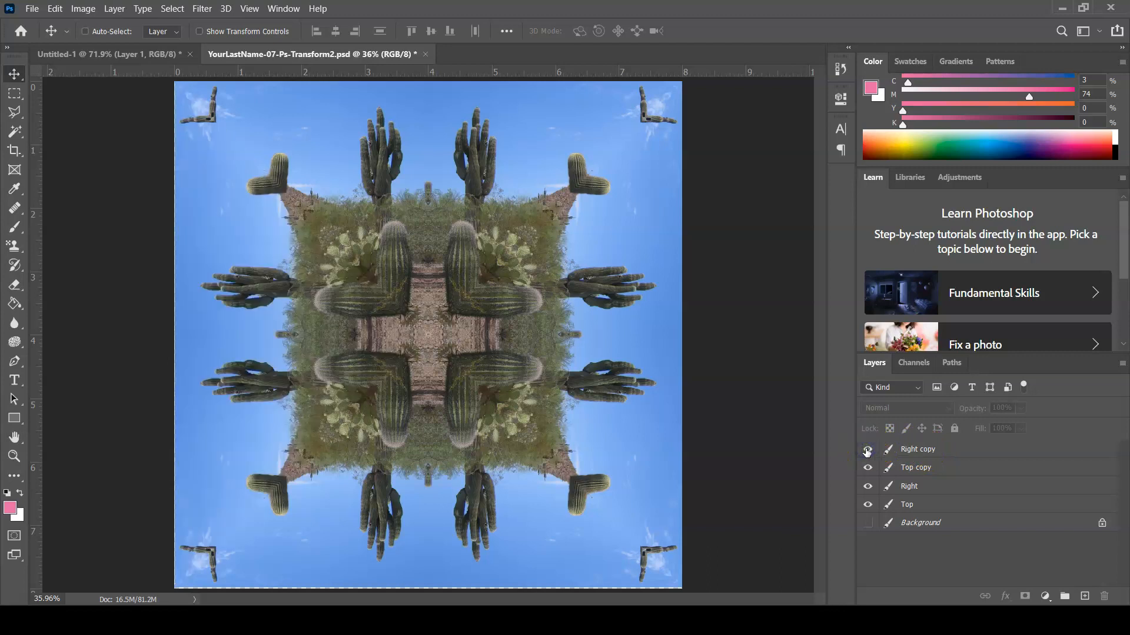
click(867, 451)
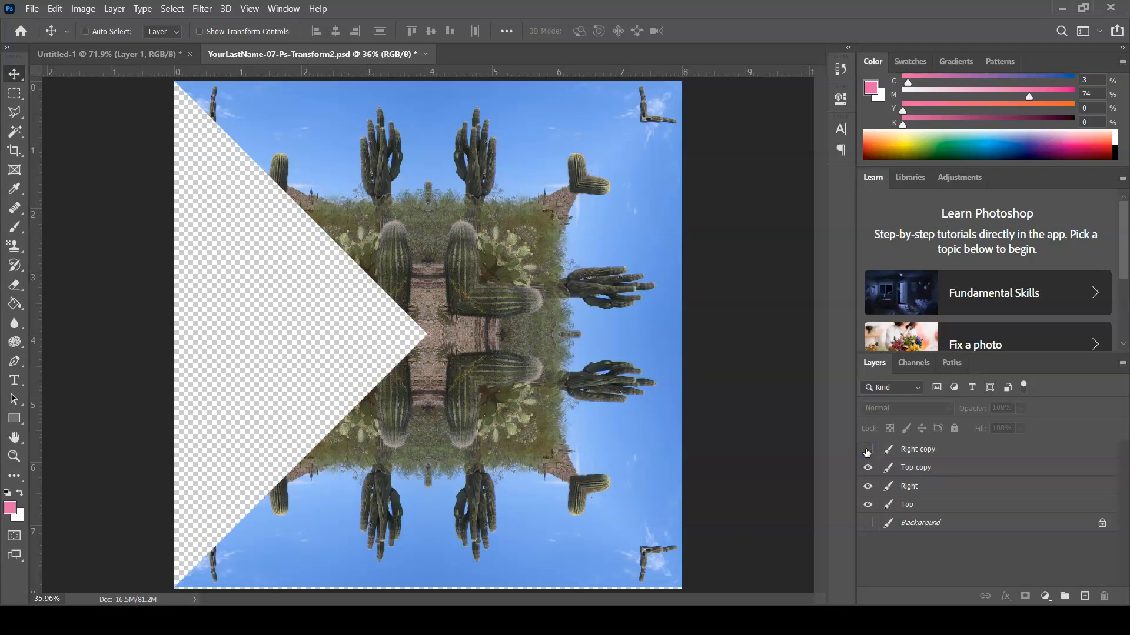
click(867, 450)
click(916, 450)
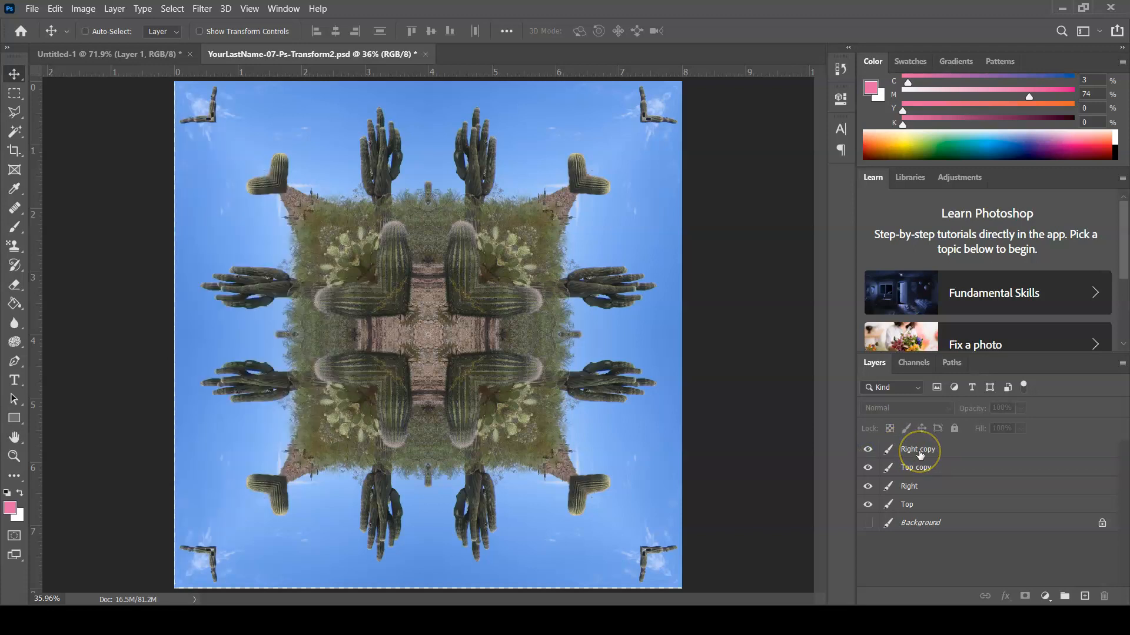
double_click(918, 450)
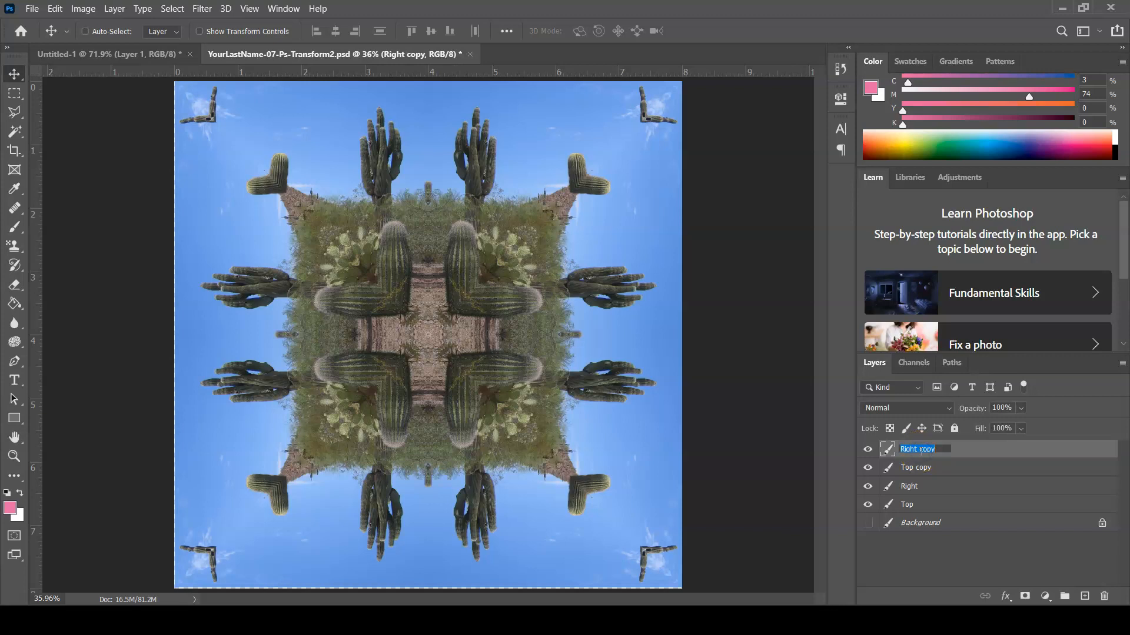
text(L)
key(Return)
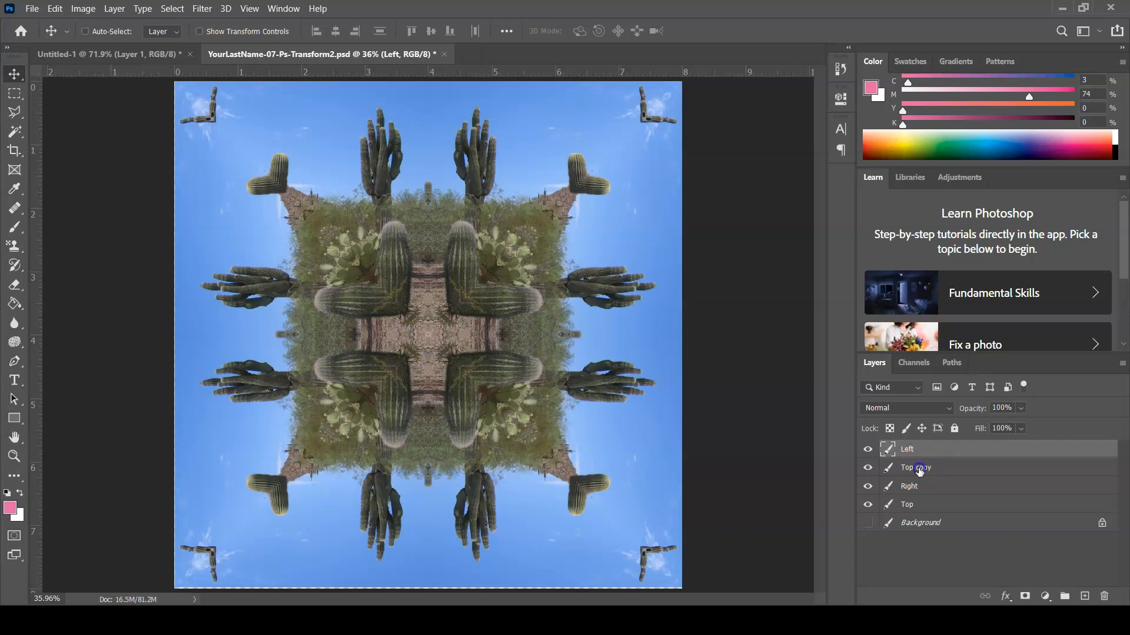
Step: Rename the Top copy layer Bottom and save the document
double_click(918, 468)
text(Bottom)
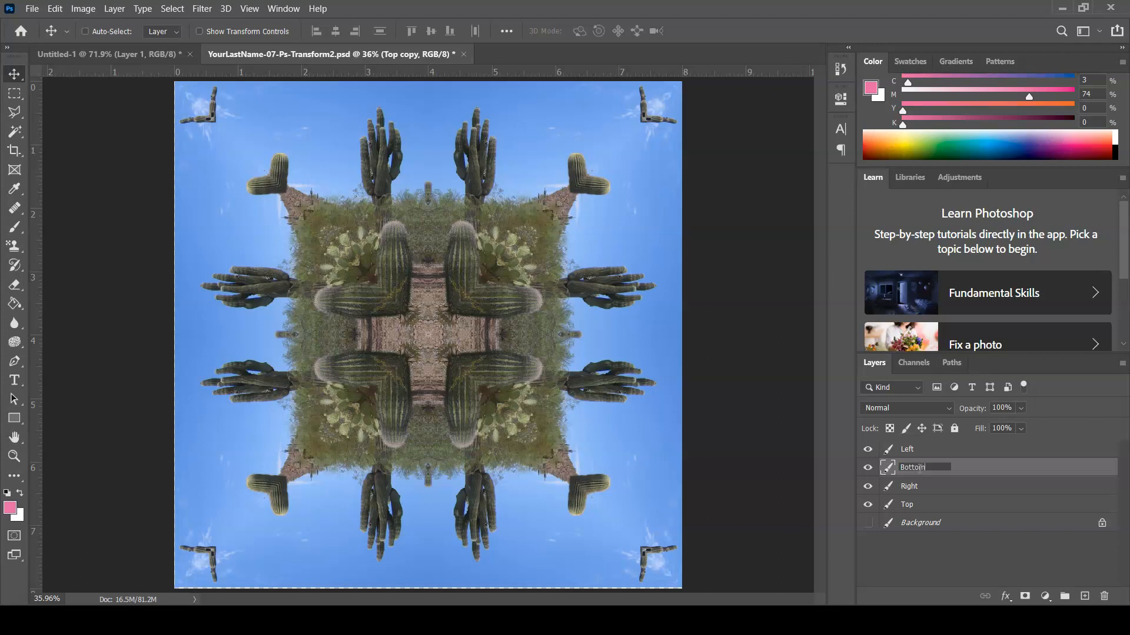
key(Return)
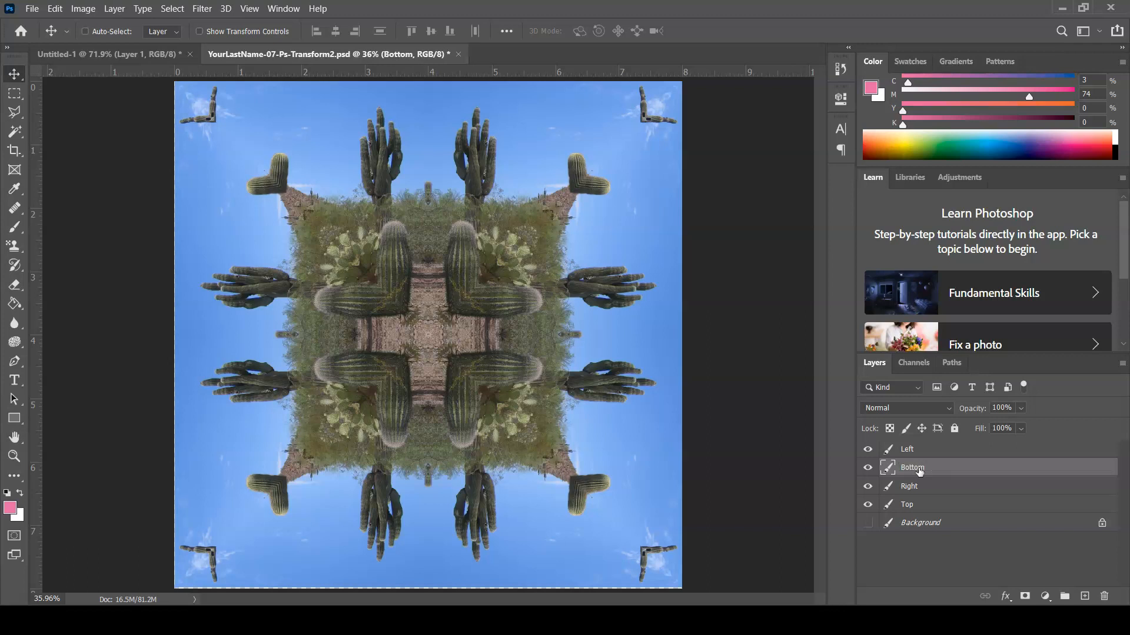
click(909, 552)
key(ctrl+s)
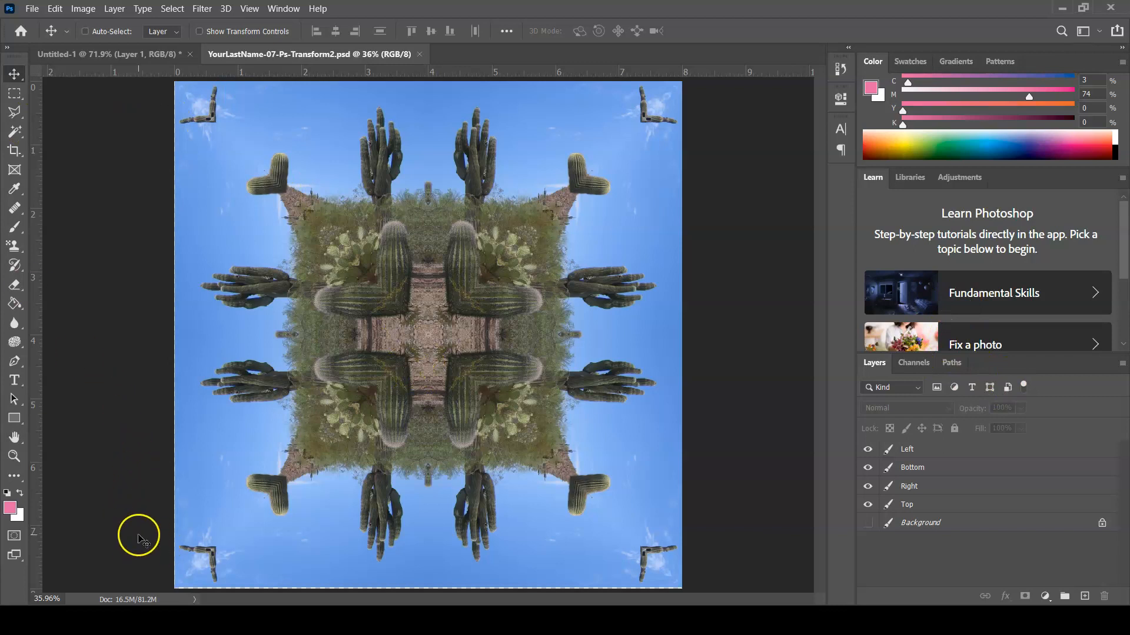
Step: Crop the transparent strip off the canvas's bottom edge with a slight trim of the left edge, and save the document
drag(151, 544, 284, 118)
drag(265, 484, 262, 303)
drag(228, 469, 228, 469)
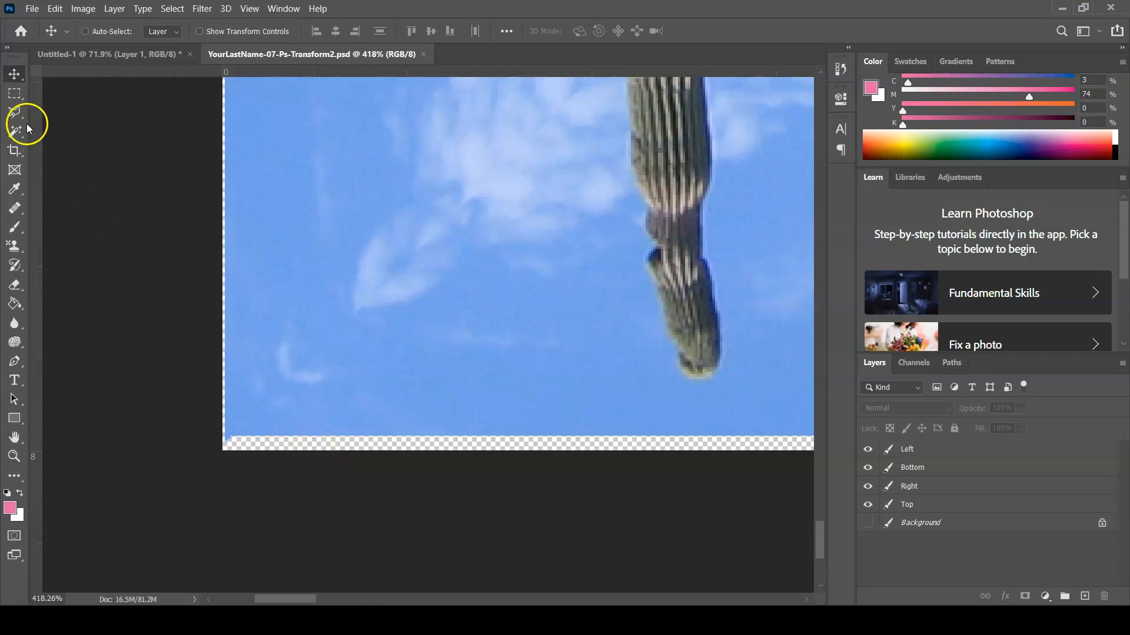
click(16, 152)
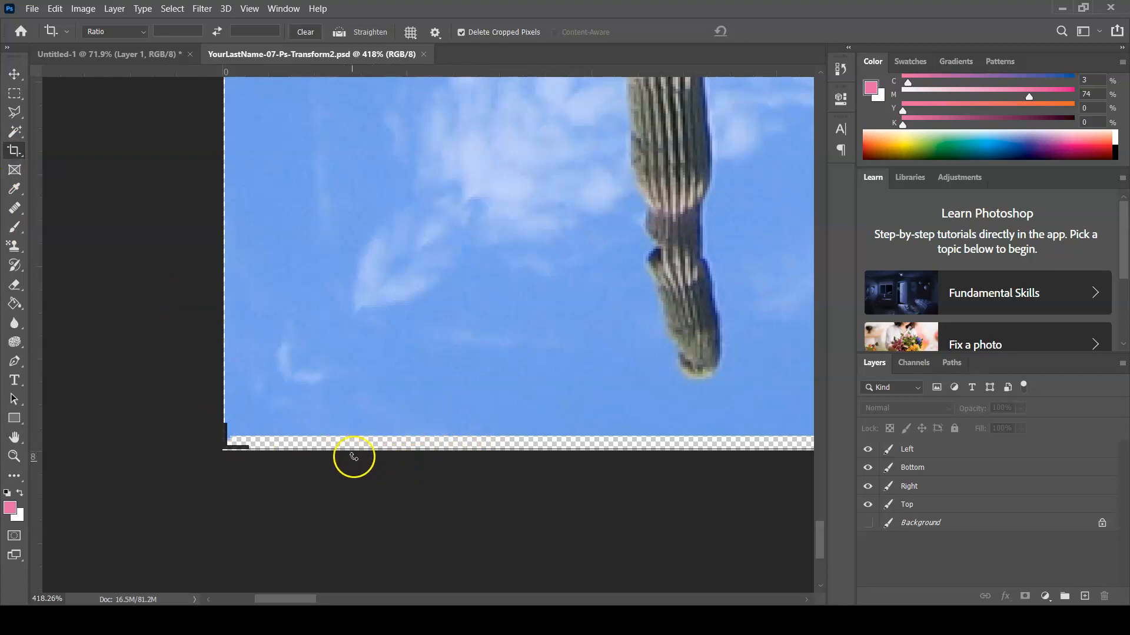
drag(354, 451, 354, 443)
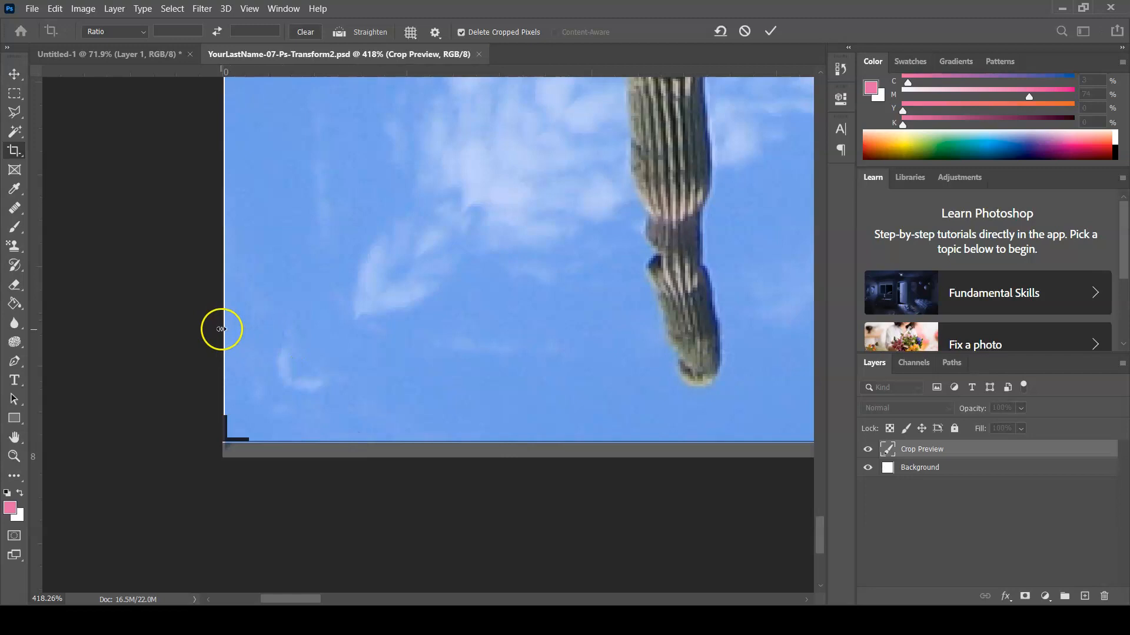
drag(222, 327, 223, 327)
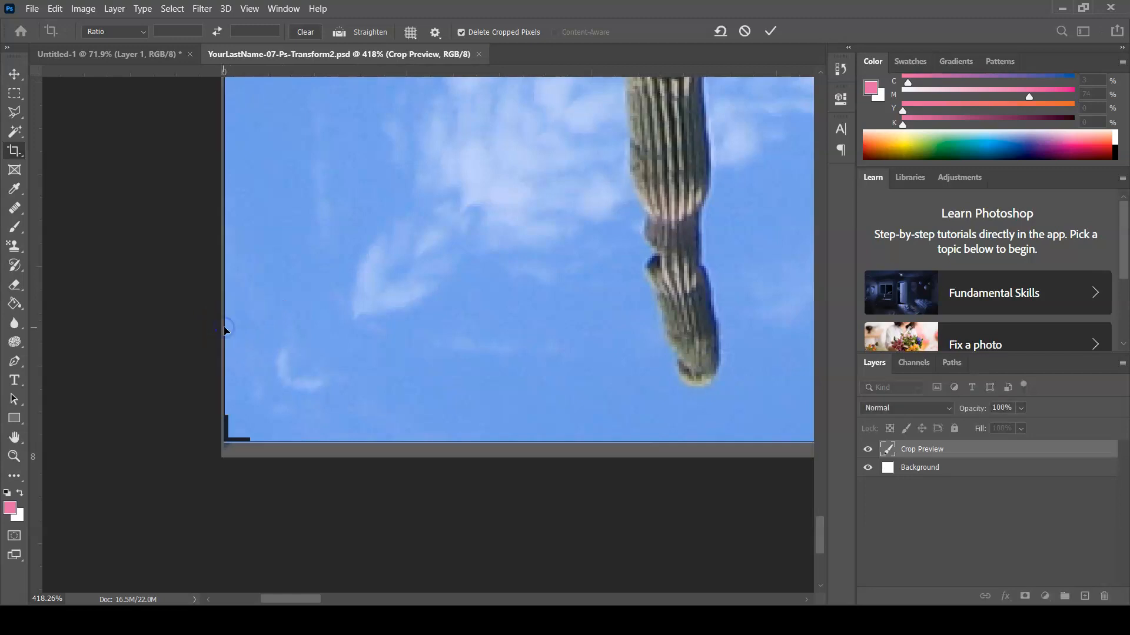
click(768, 32)
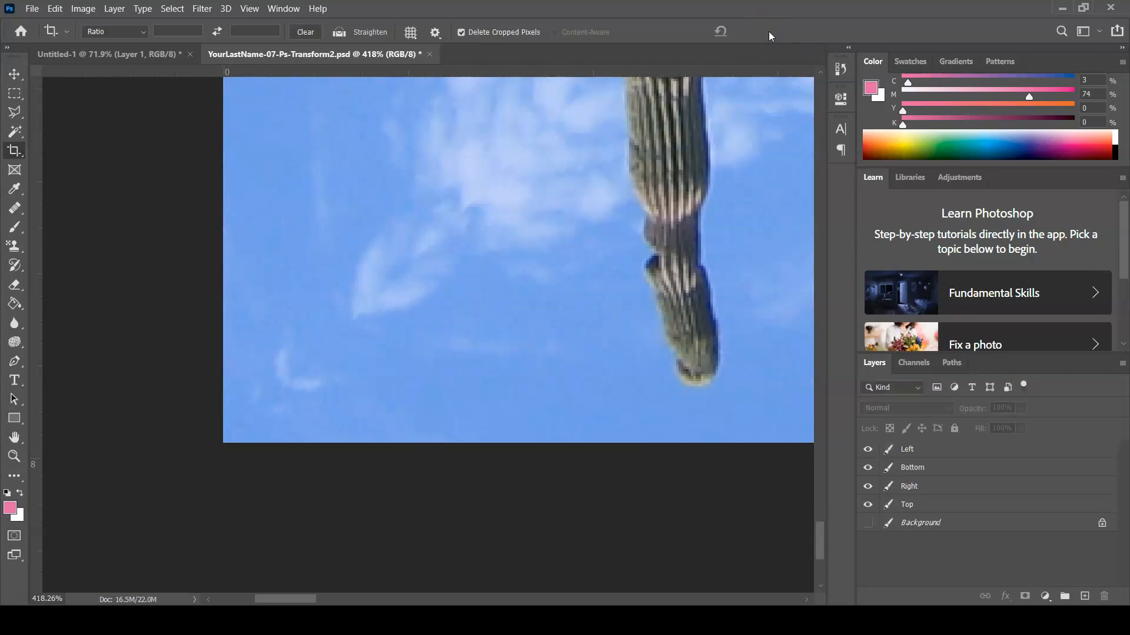
key(ctrl+0)
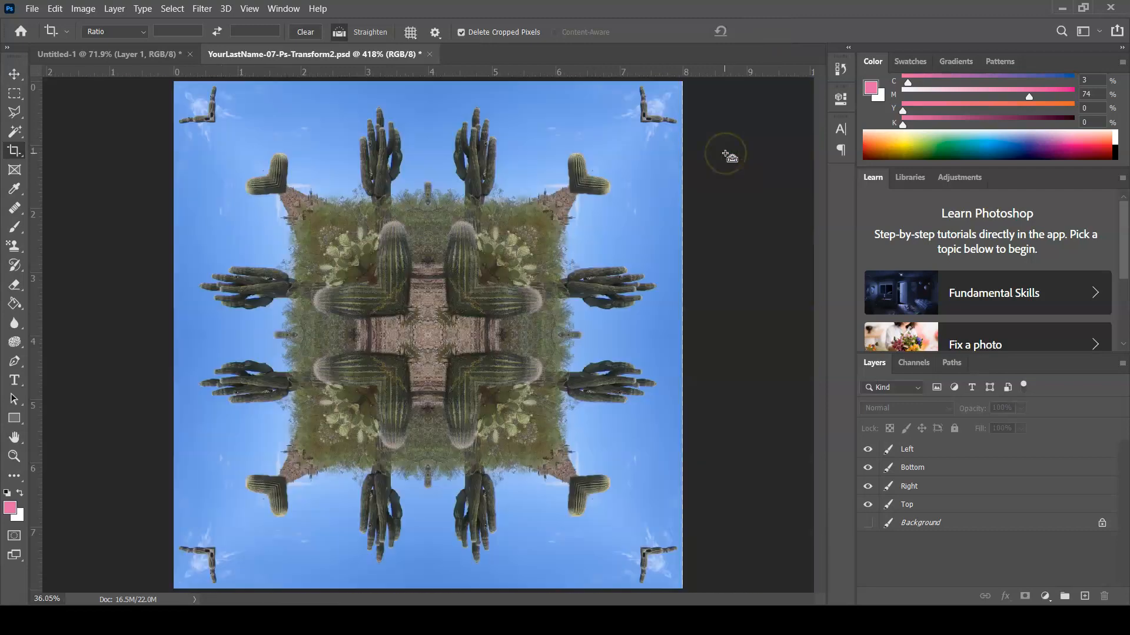
click(32, 8)
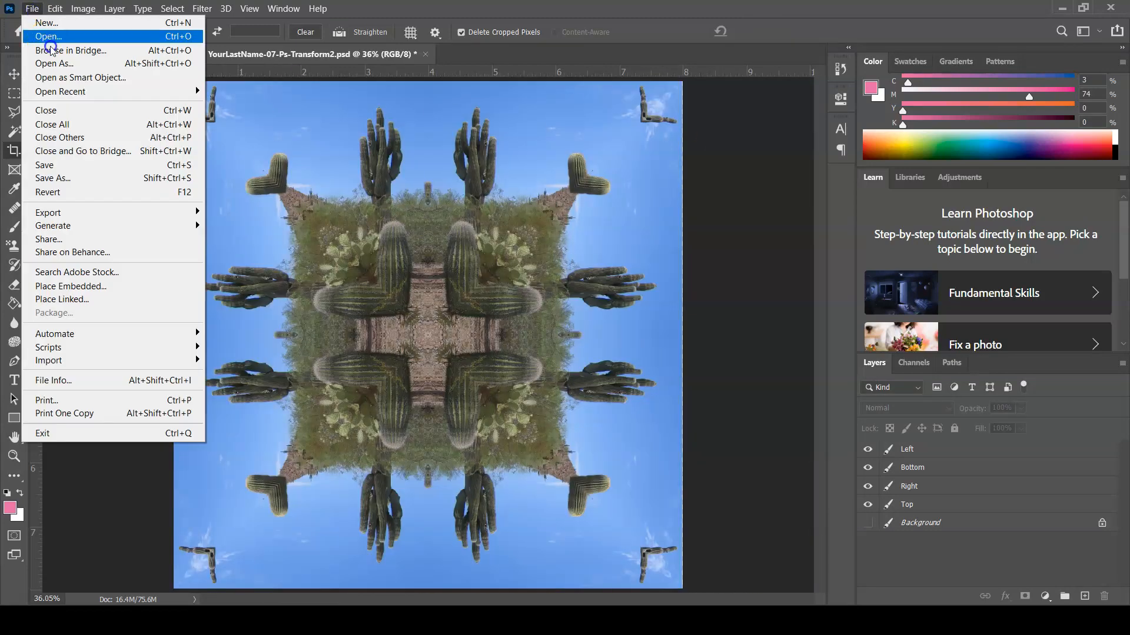
click(76, 164)
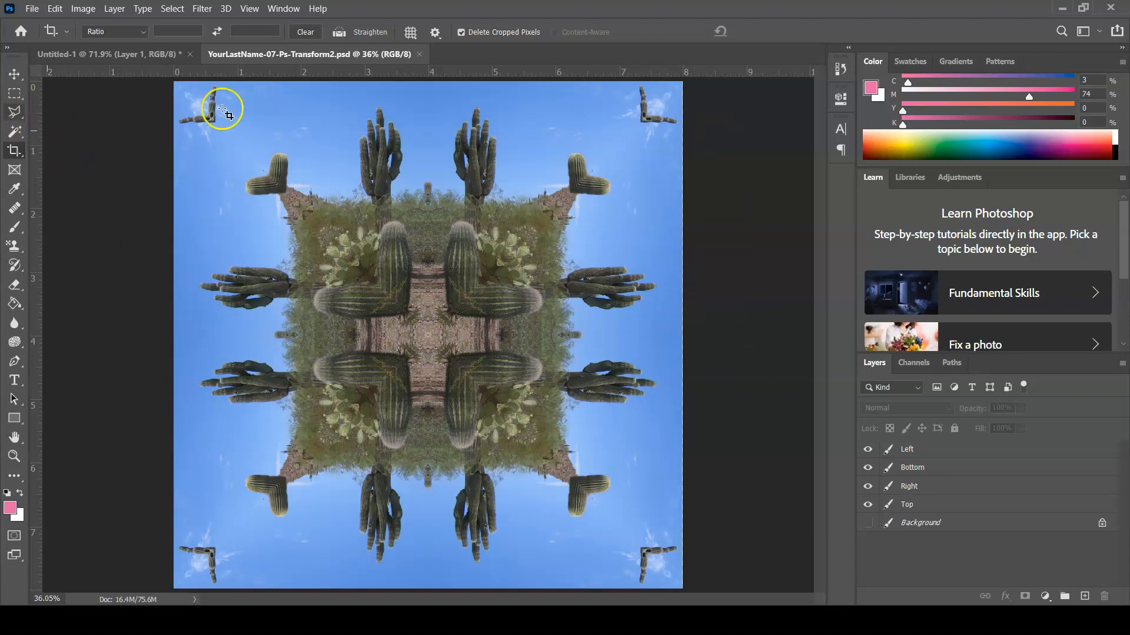
Step: Crop the thin transparent strip off the canvas's right edge and save the document
click(14, 73)
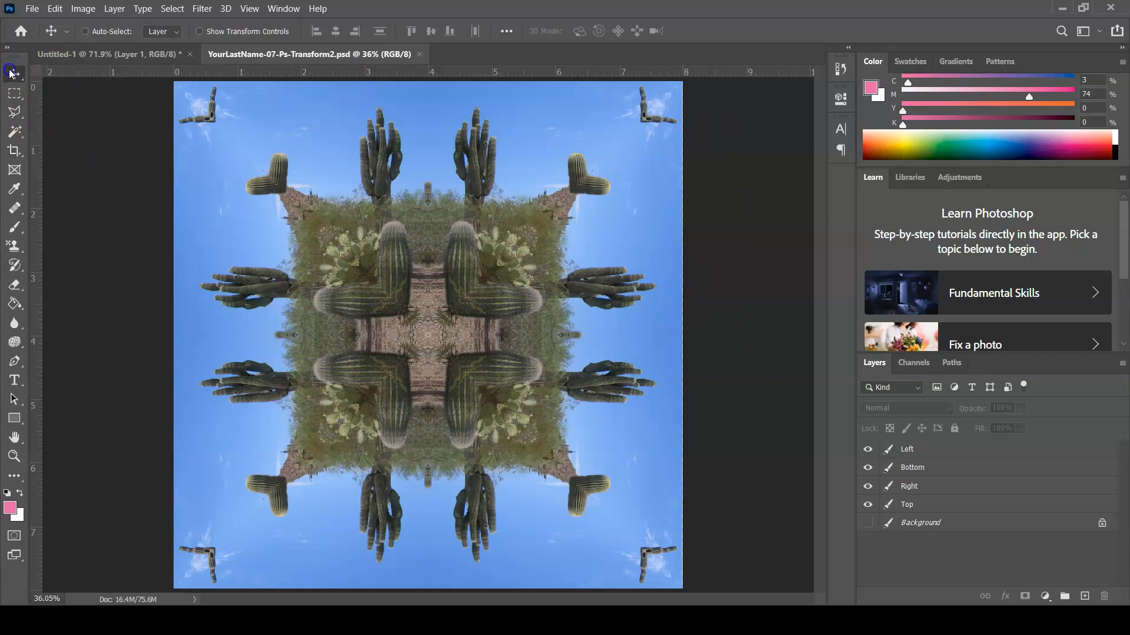
click(14, 150)
drag(659, 302, 419, 146)
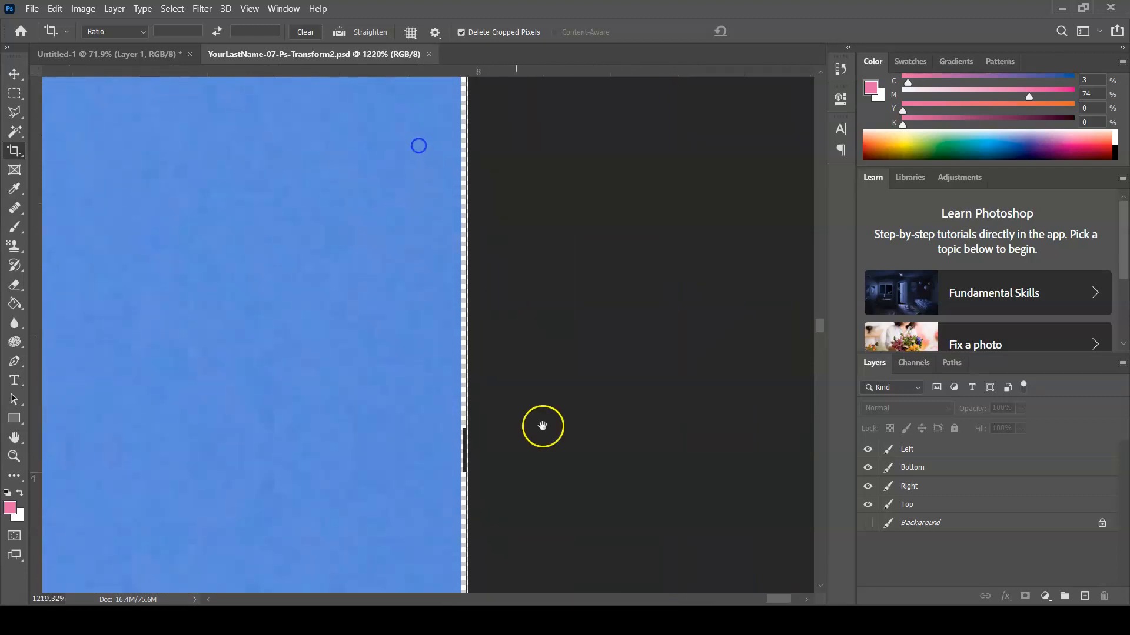
drag(466, 449, 464, 448)
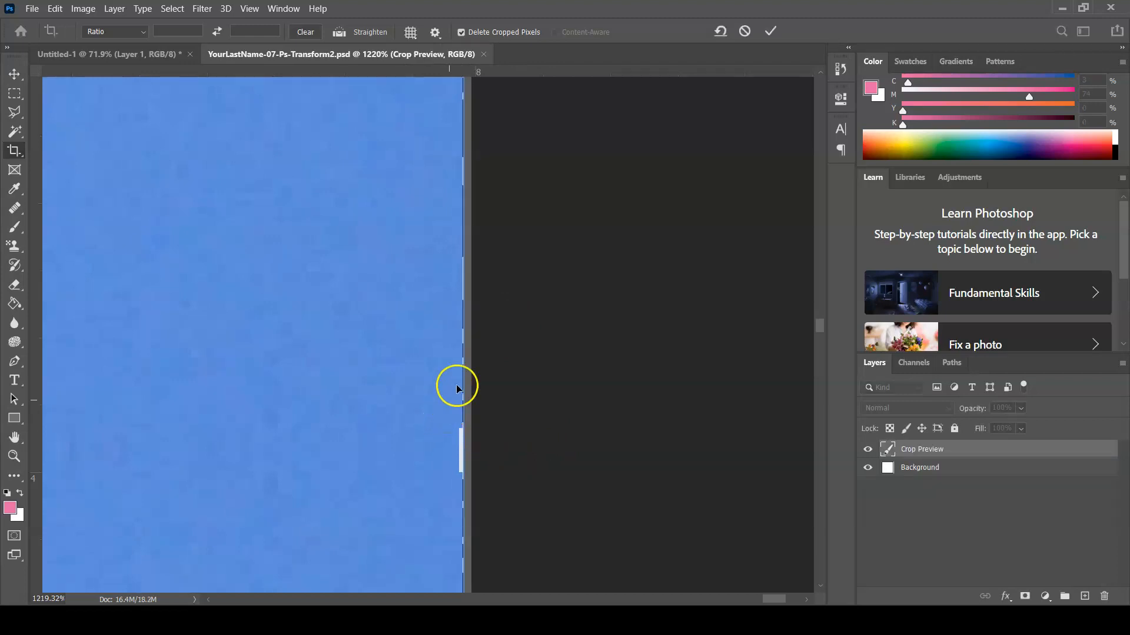
click(769, 32)
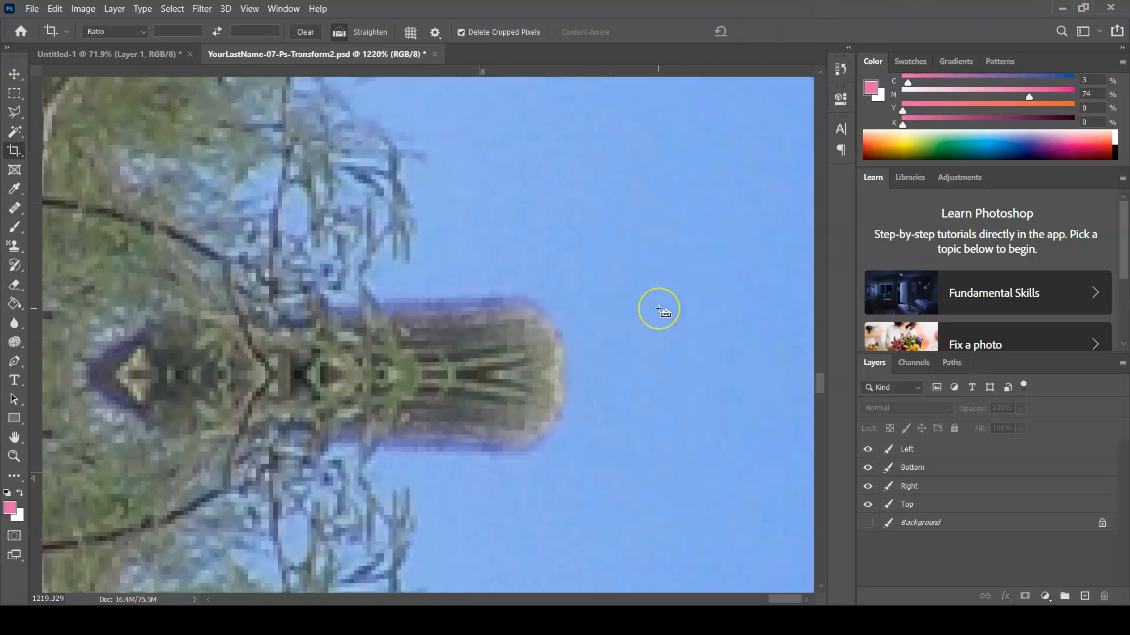
key(ctrl+0)
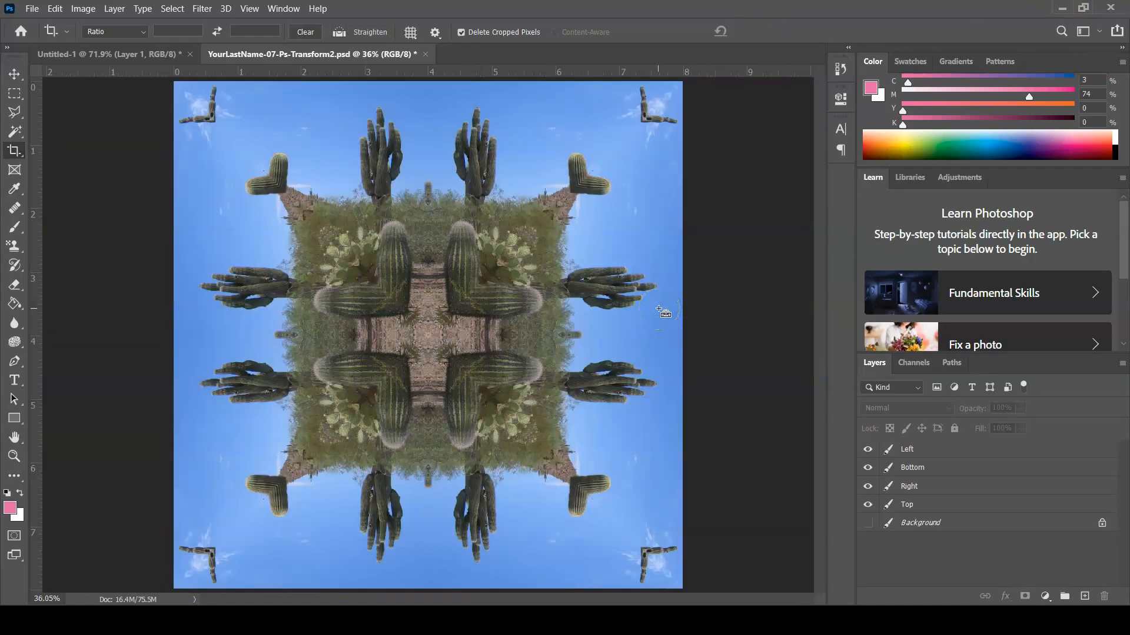
key(ctrl+s)
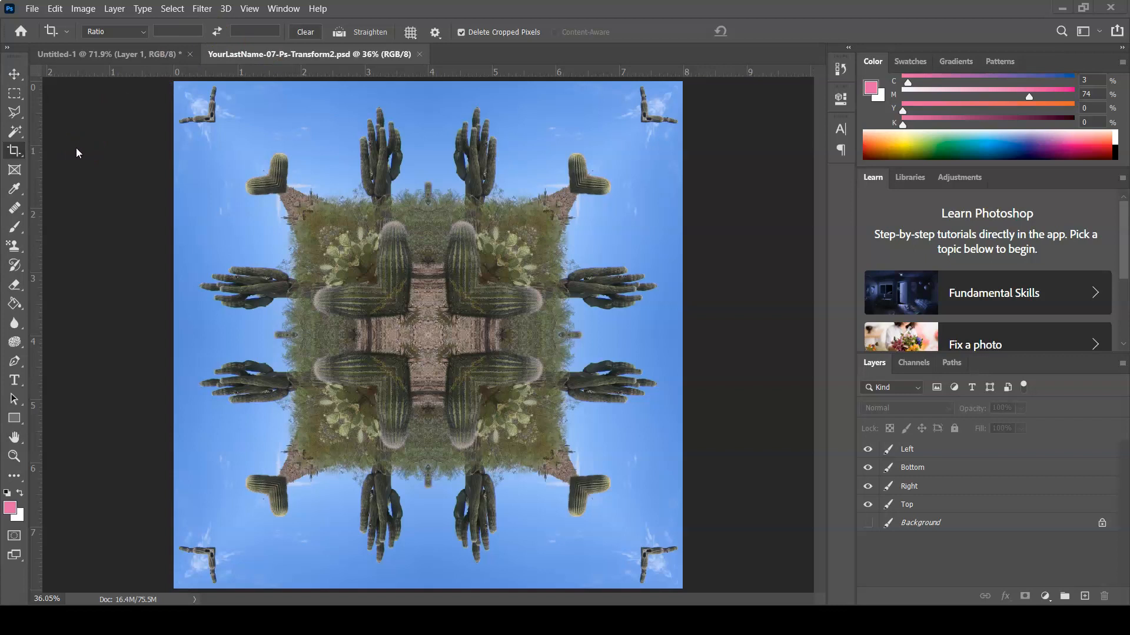
Step: Save a JPEG copy named YourLastName-07-Ps-Transform2.jpg in the Lab07-Ps-Transform folder at maximum quality 12 with Progressive format
click(28, 12)
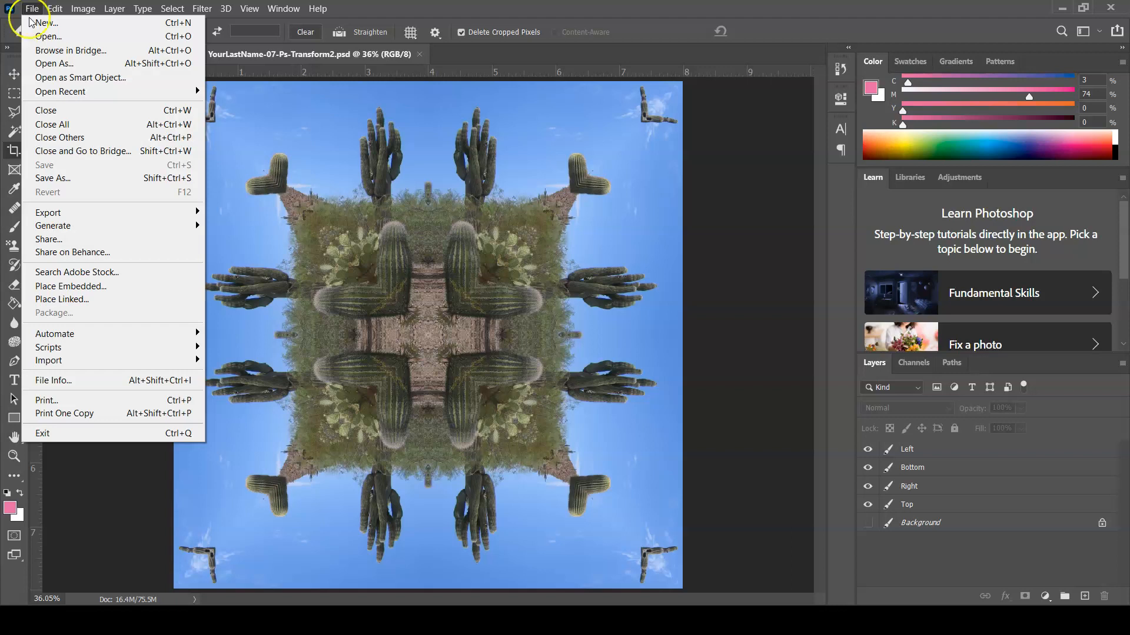
click(72, 178)
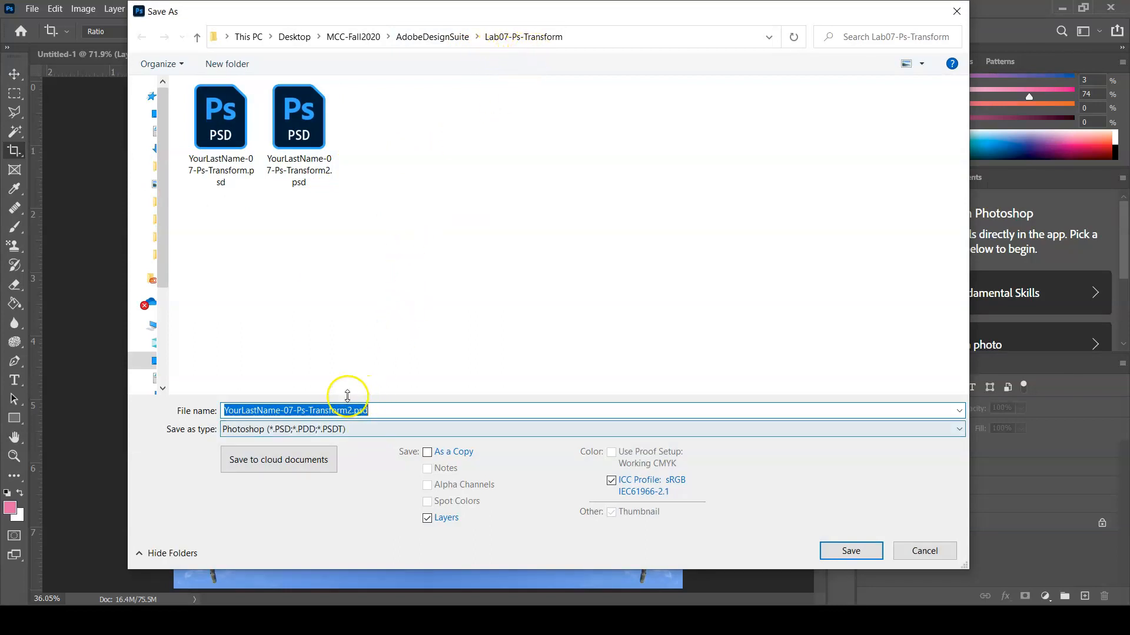
click(403, 435)
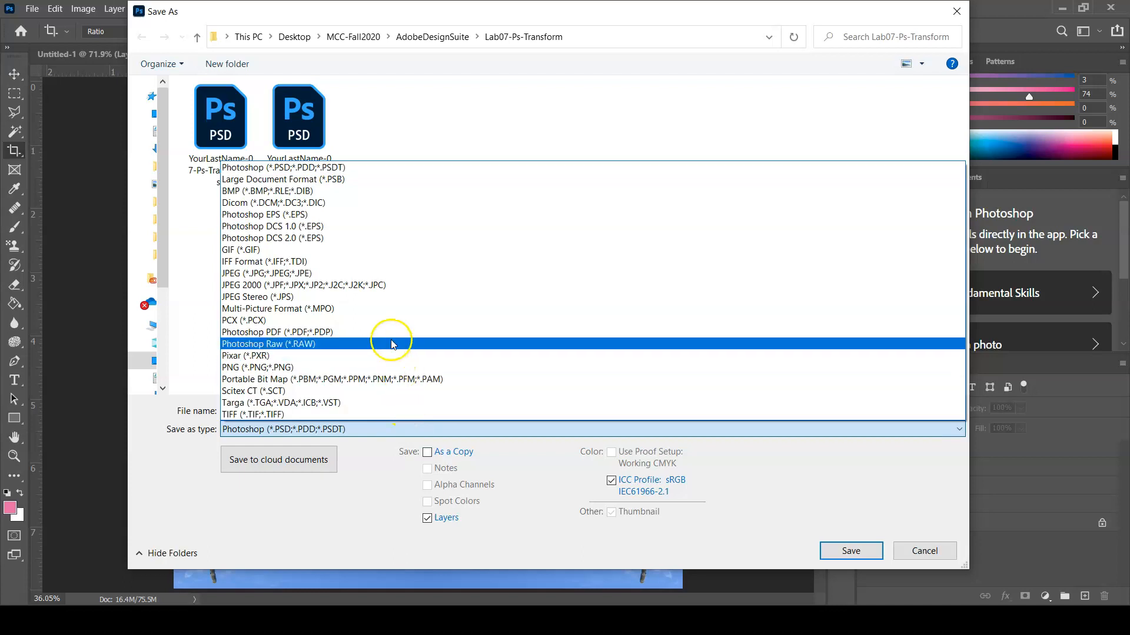
click(291, 274)
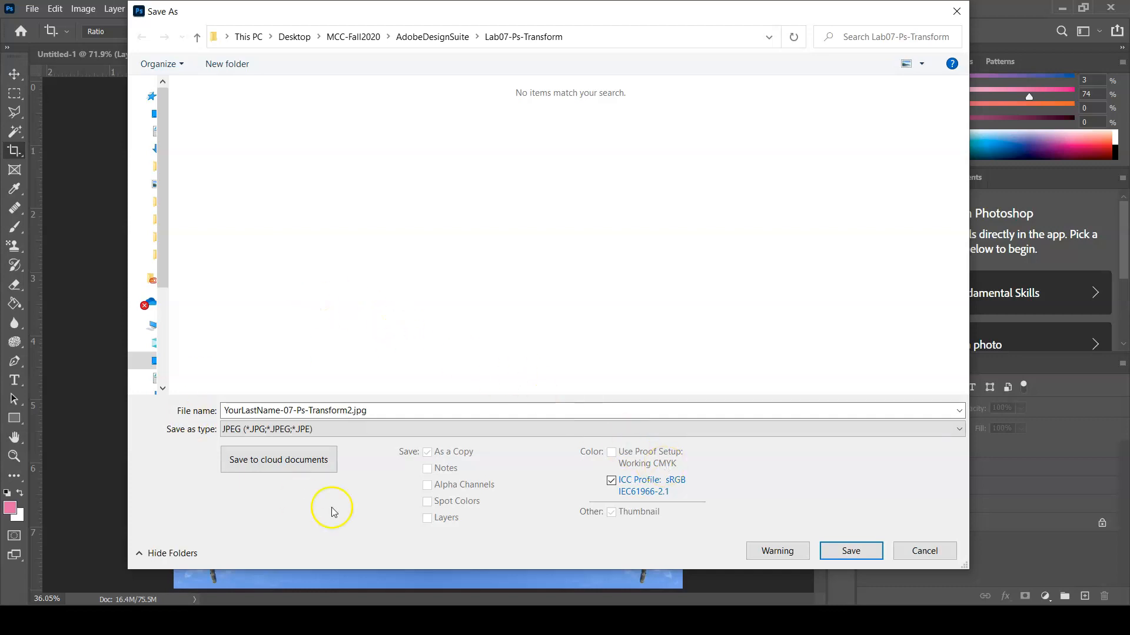
click(354, 413)
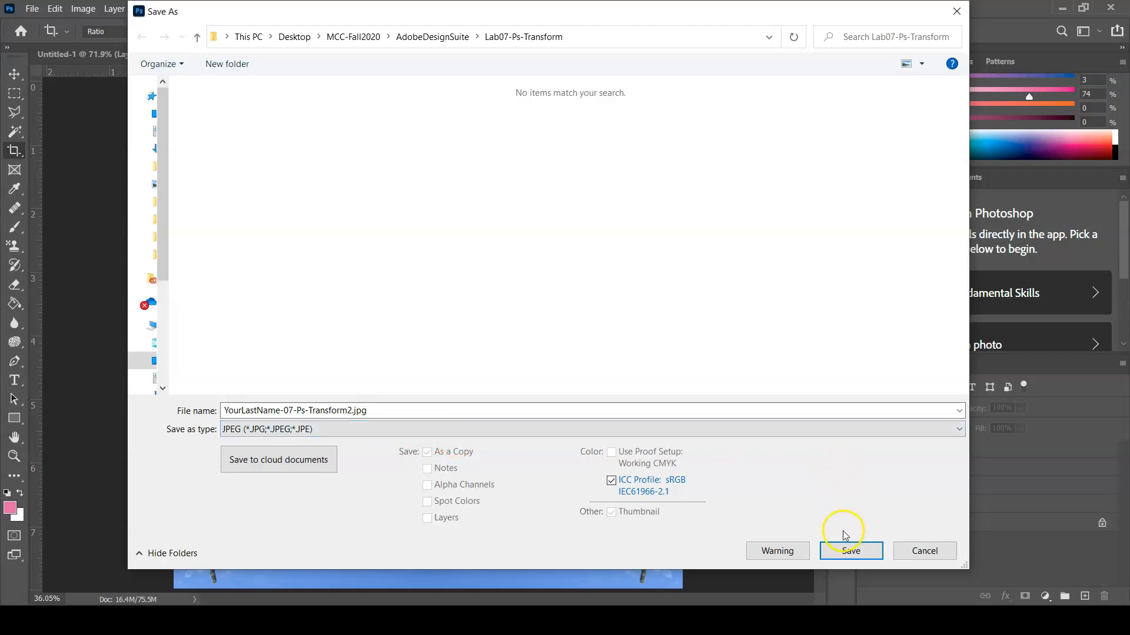
click(851, 551)
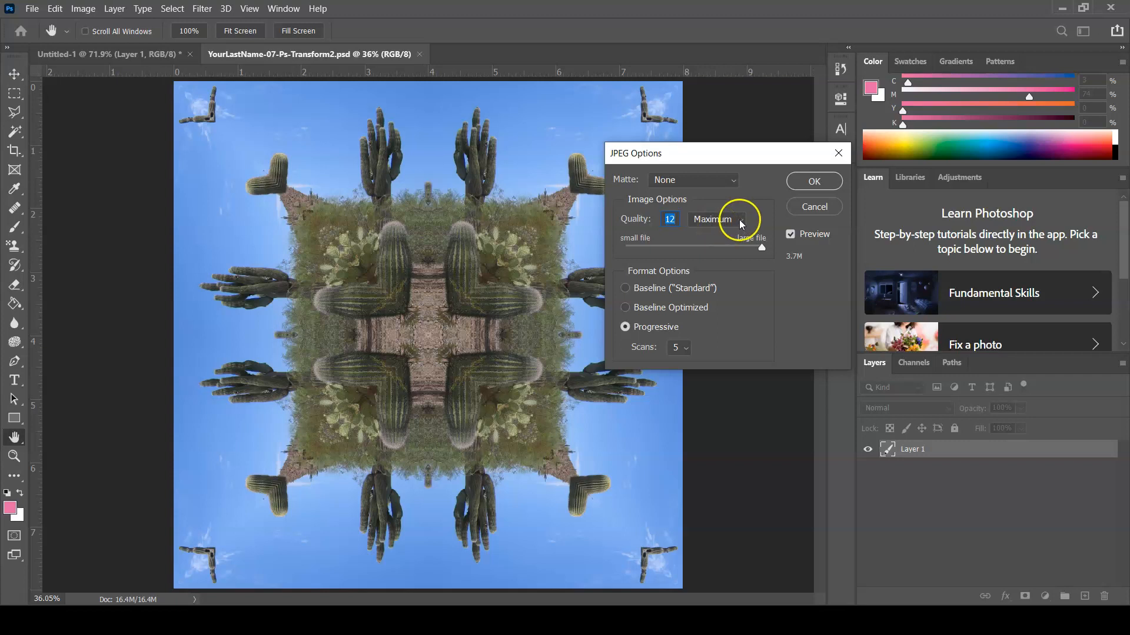
click(816, 183)
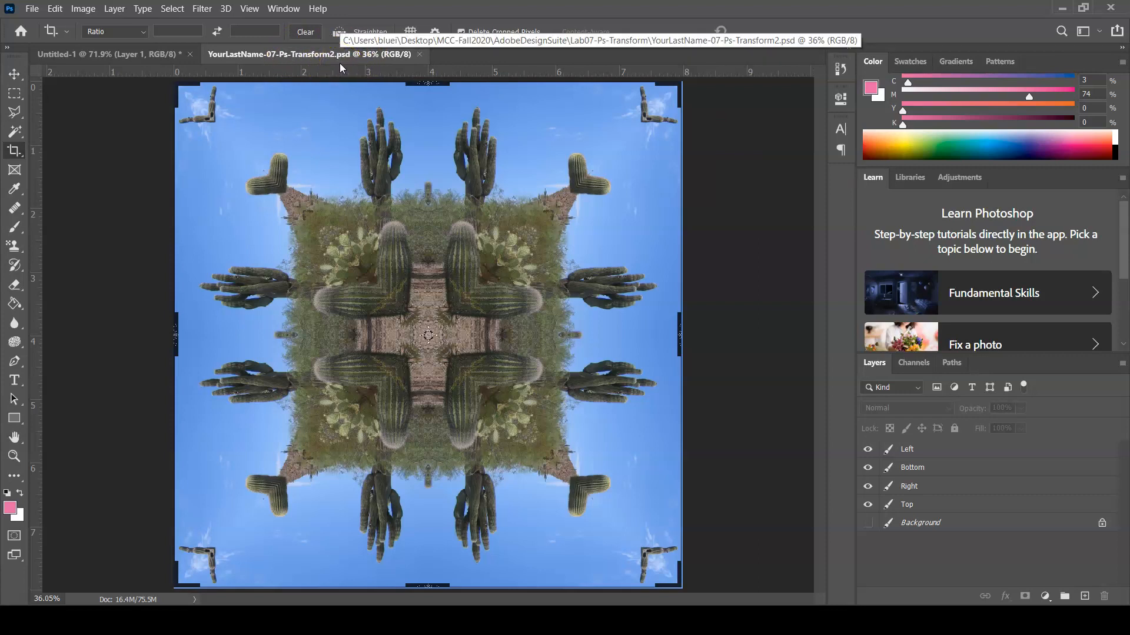
Step: Open YourLastName-07-Ps-Transform2.jpg and examine its image and layers with the Move tool active
click(52, 36)
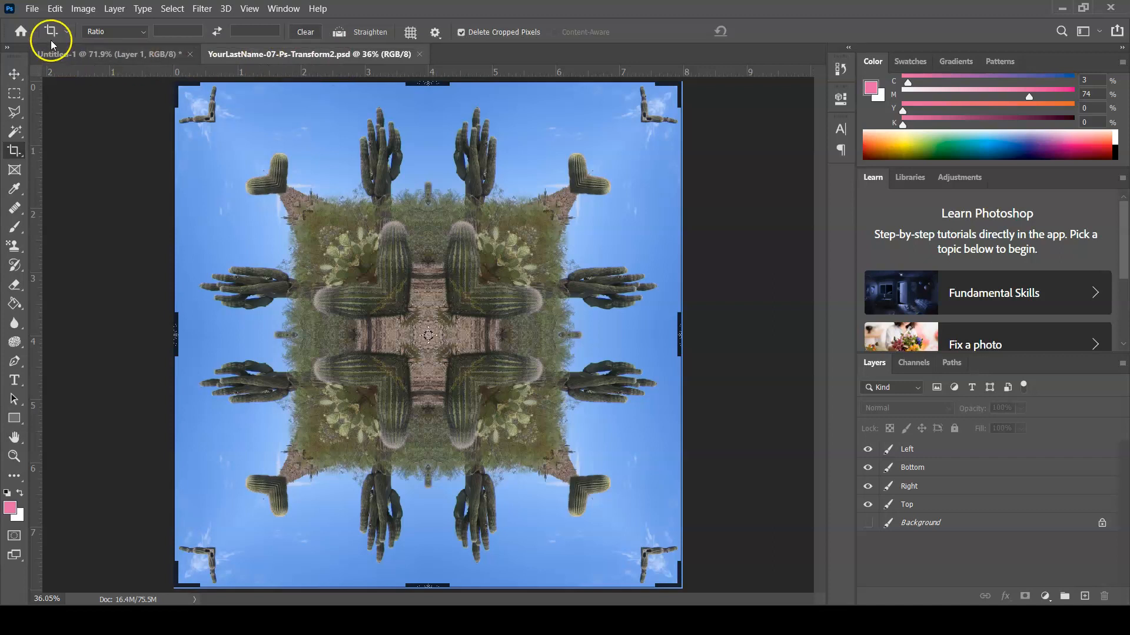
click(32, 9)
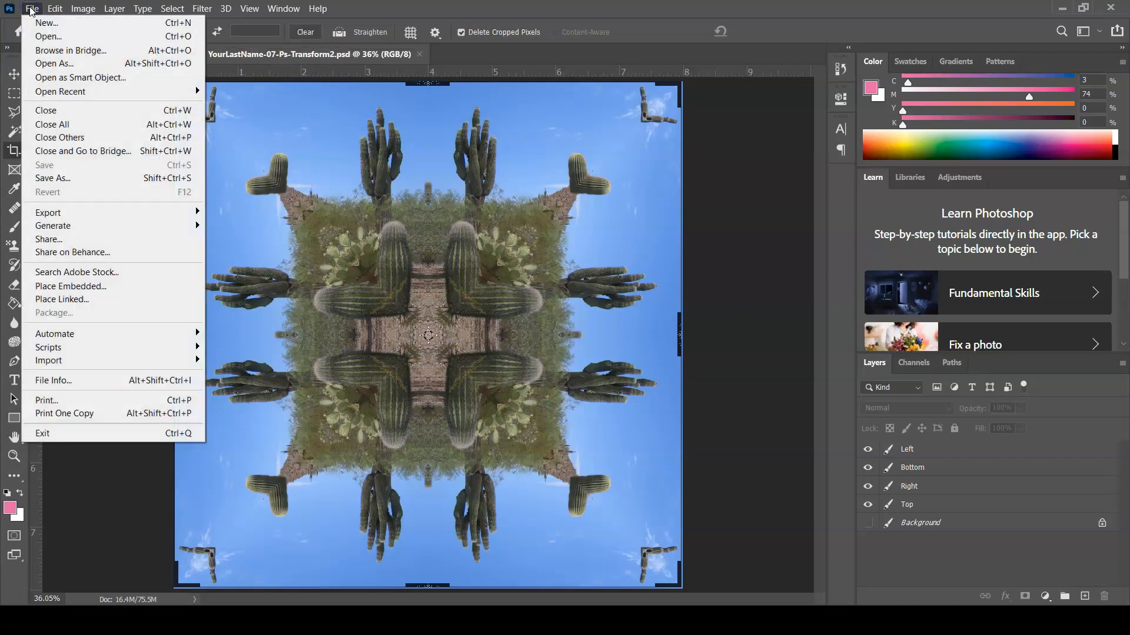
click(43, 38)
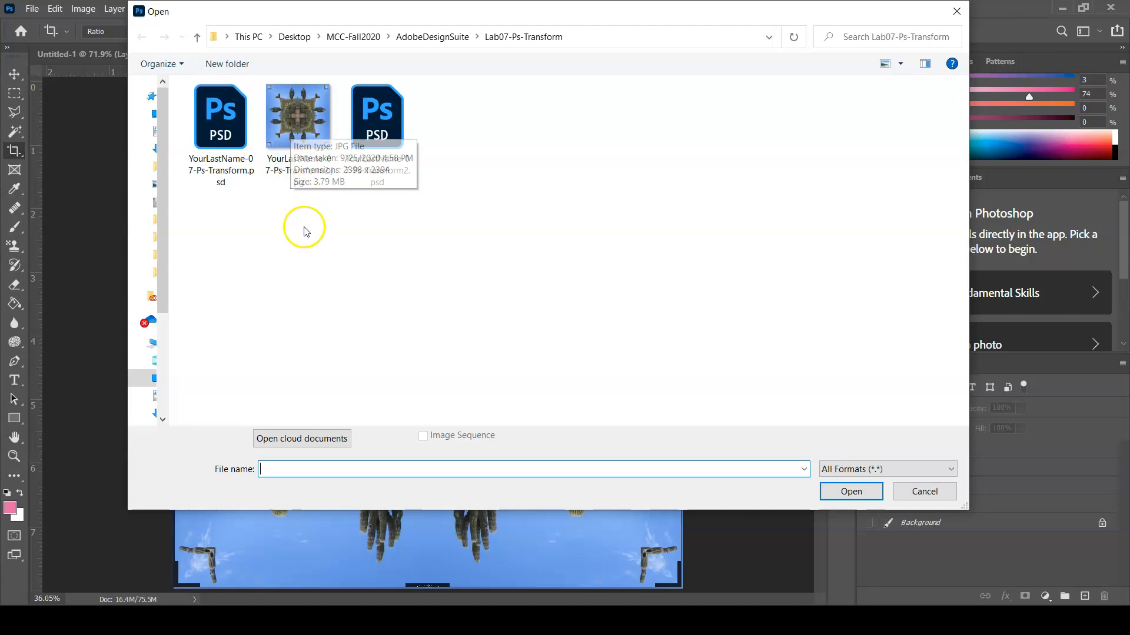
click(301, 128)
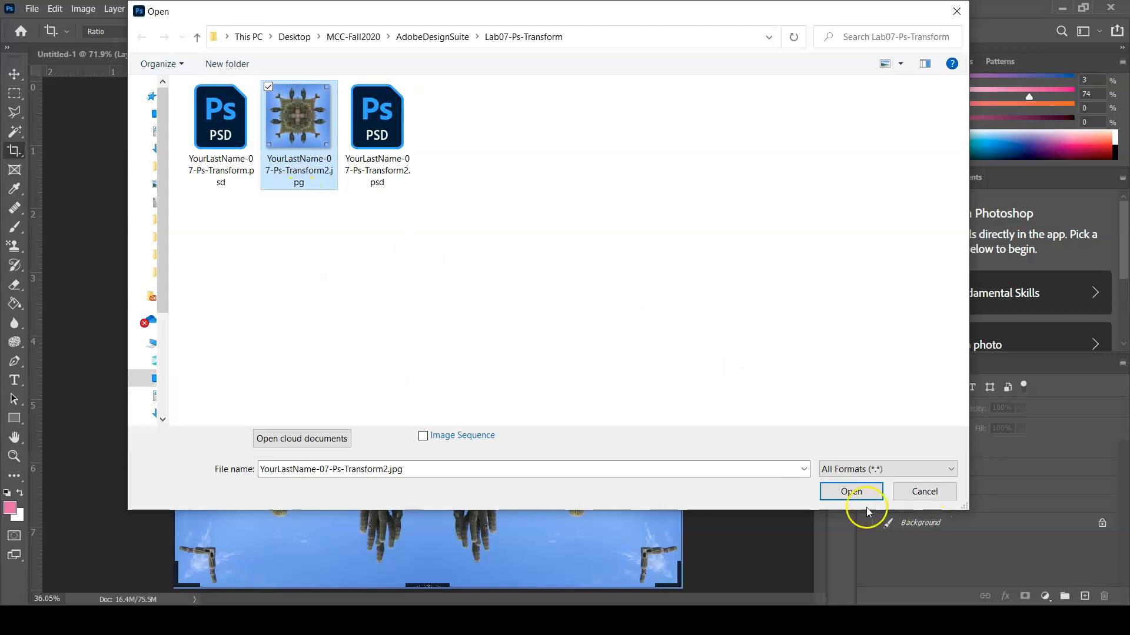
click(849, 493)
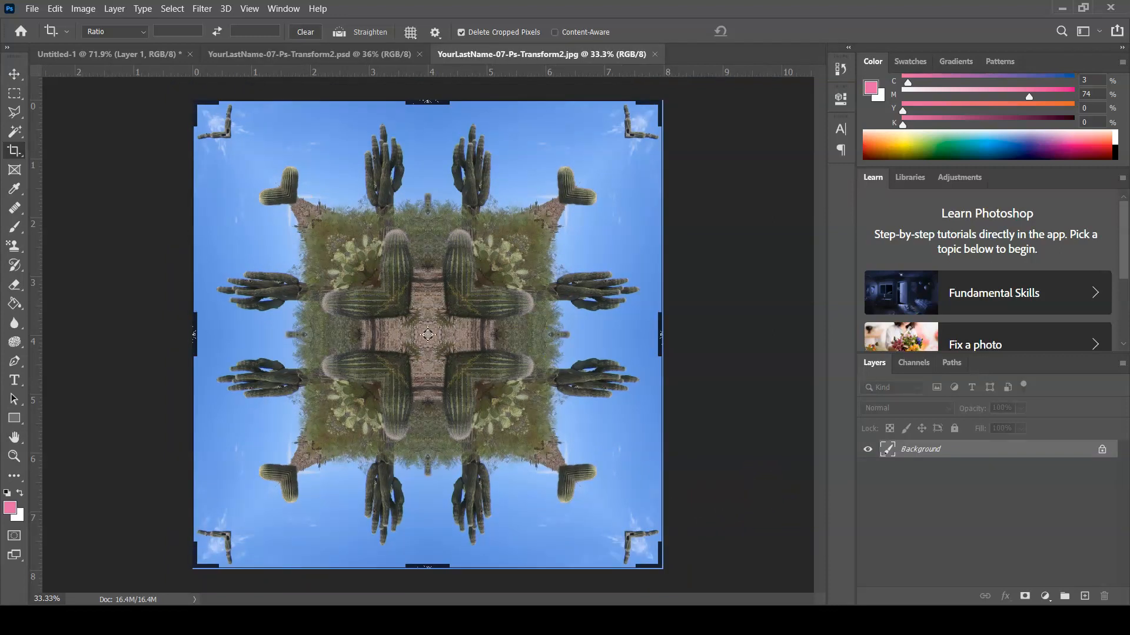
click(15, 74)
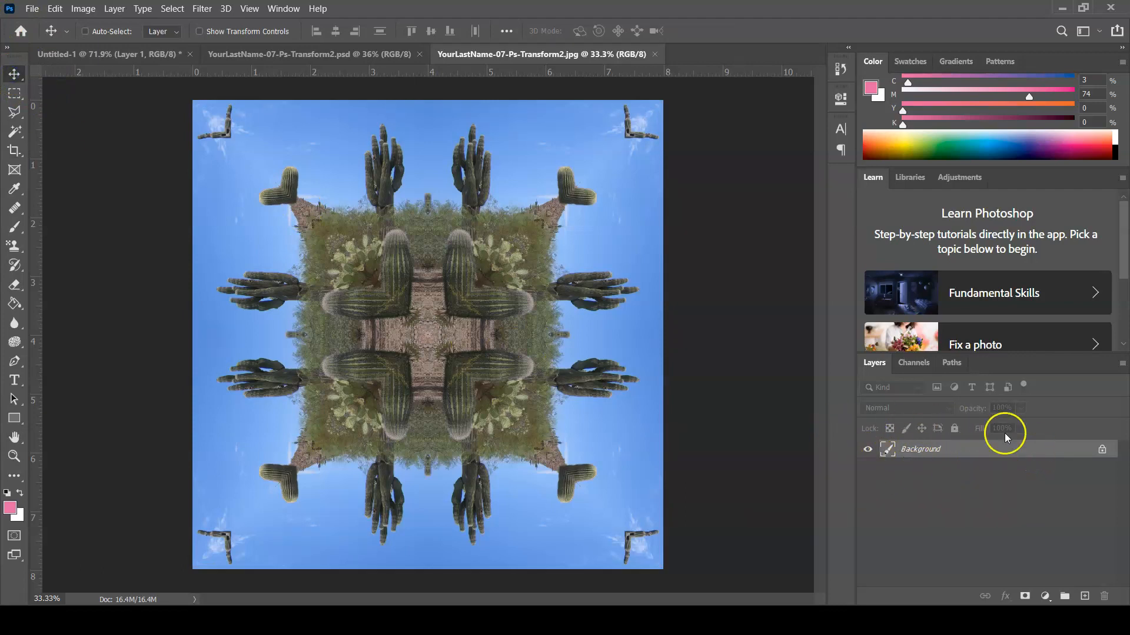
Step: Close the JPEG, YourLastName-07-Ps-Transform2.psd and the Untitled-1 document, discarding the changes to Untitled-1
click(655, 54)
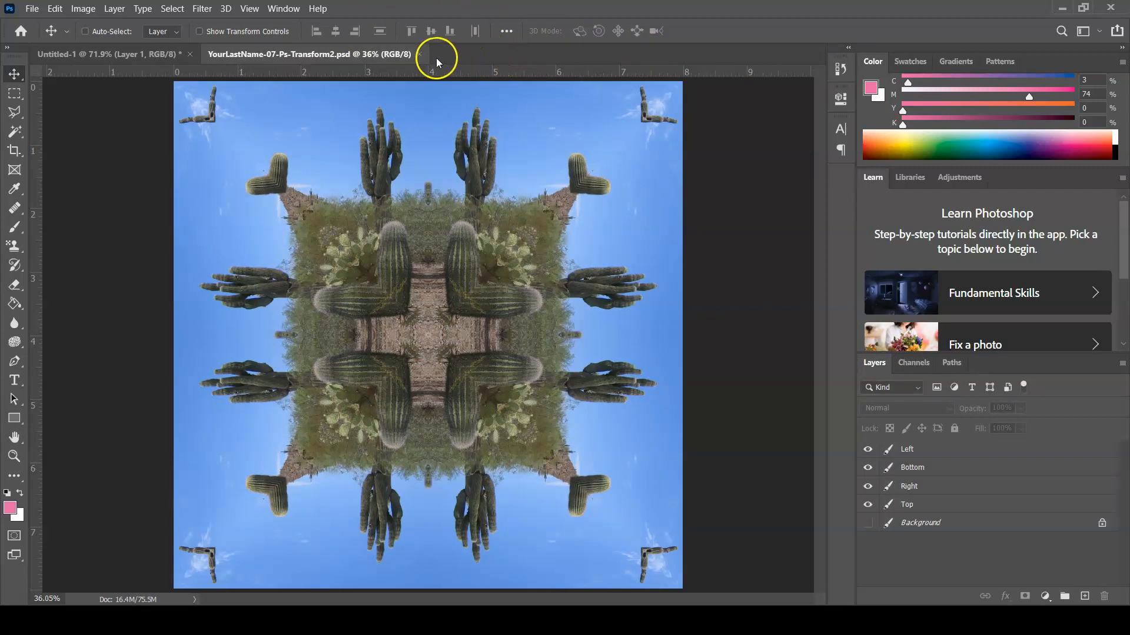
click(418, 55)
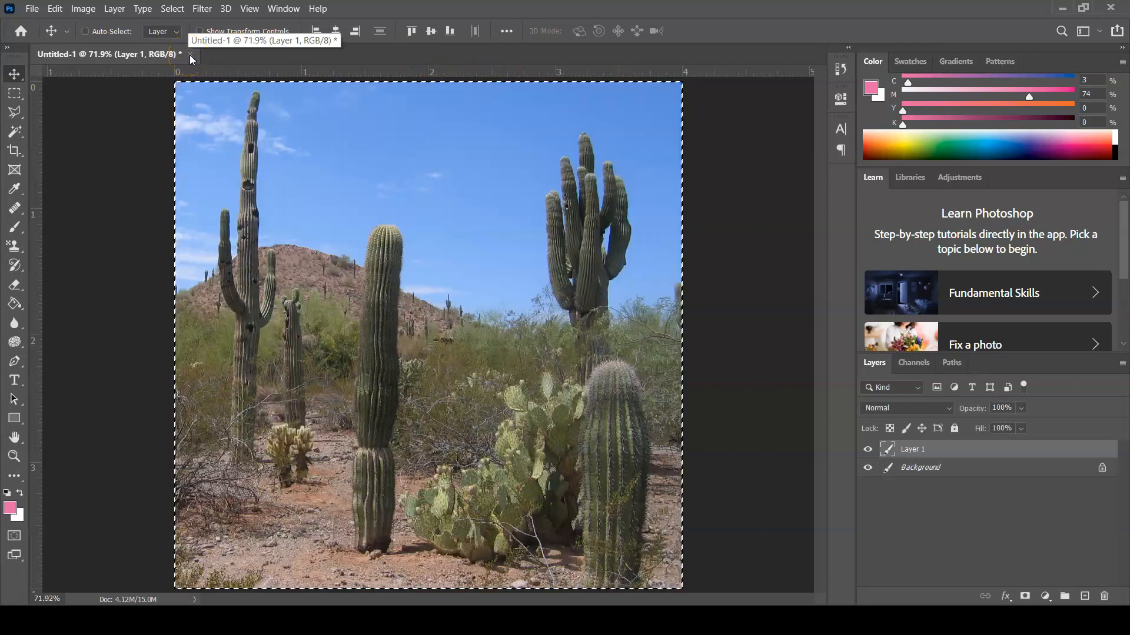
click(190, 54)
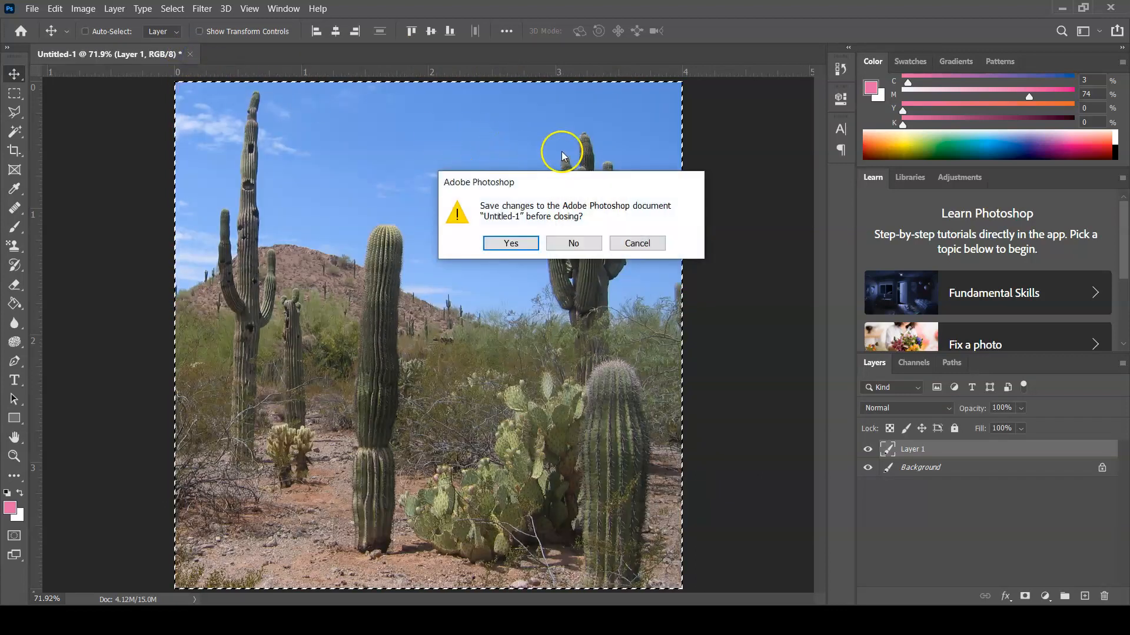
click(572, 244)
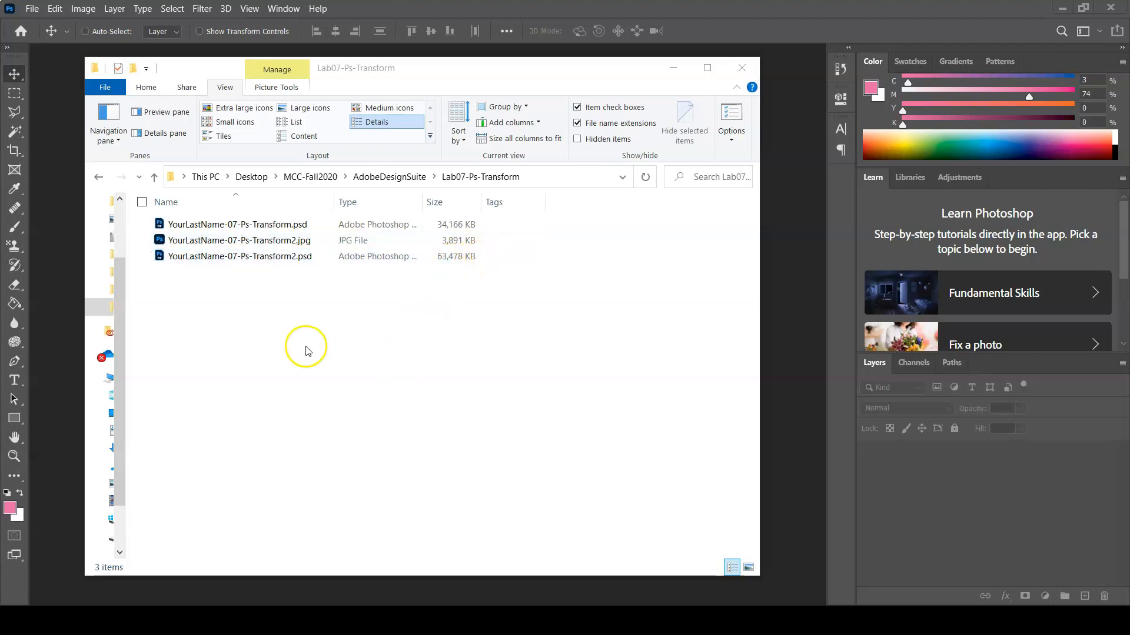
Step: In File Explorer, compress the two PSD files and the JPEG in Lab07-Ps-Transform into one zip folder, keeping the suggested name
drag(208, 282, 157, 224)
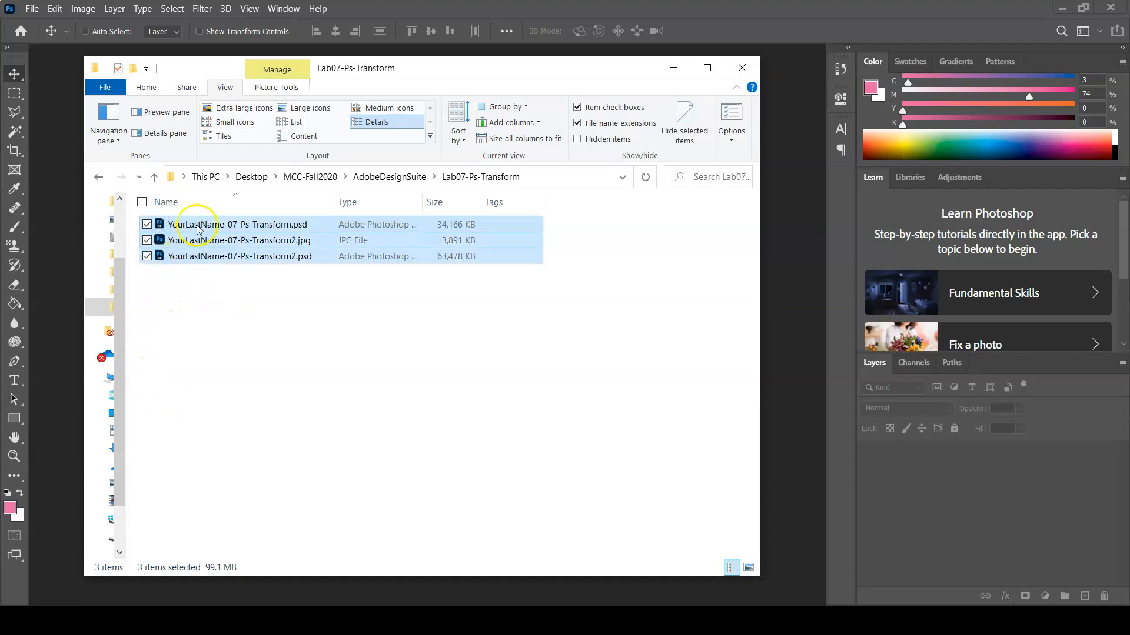
drag(178, 244, 178, 244)
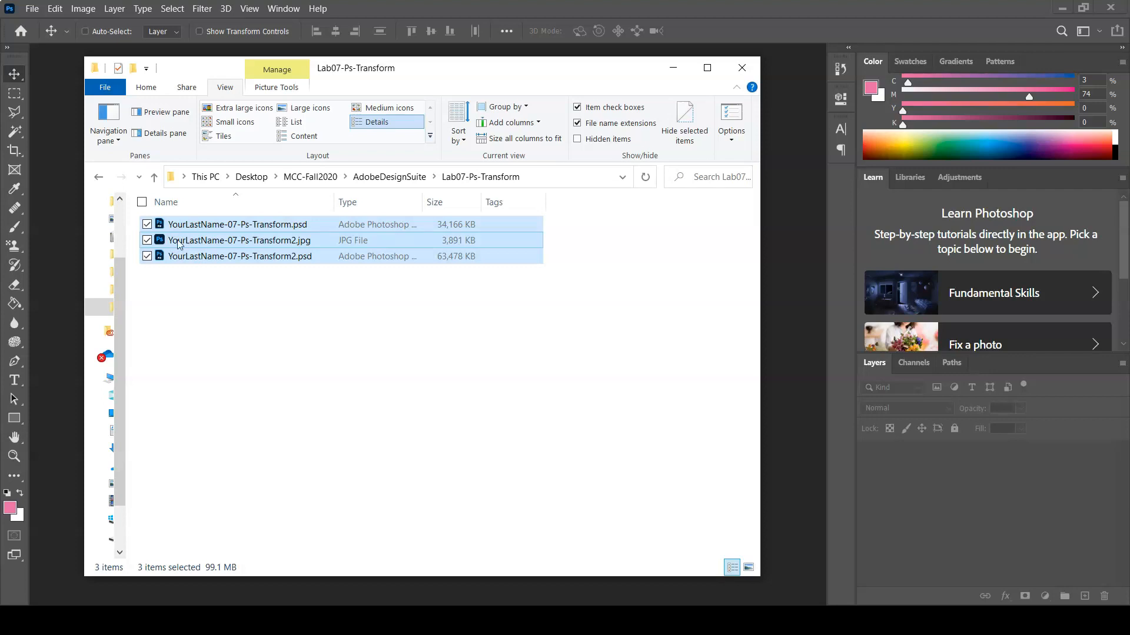
right_click(178, 245)
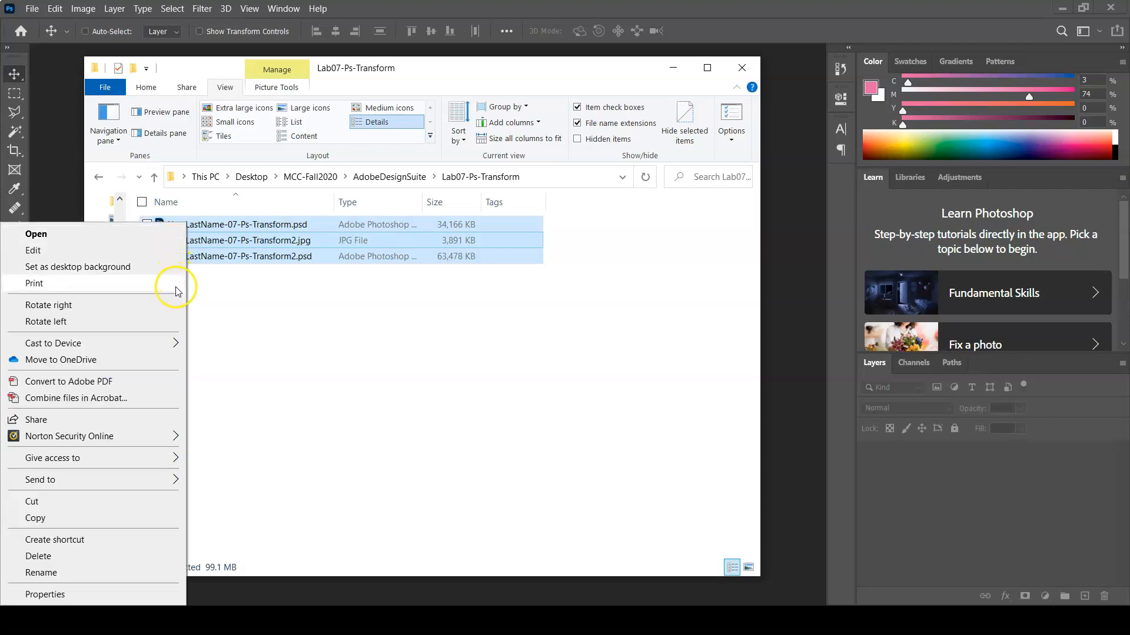
mouse_move(177, 479)
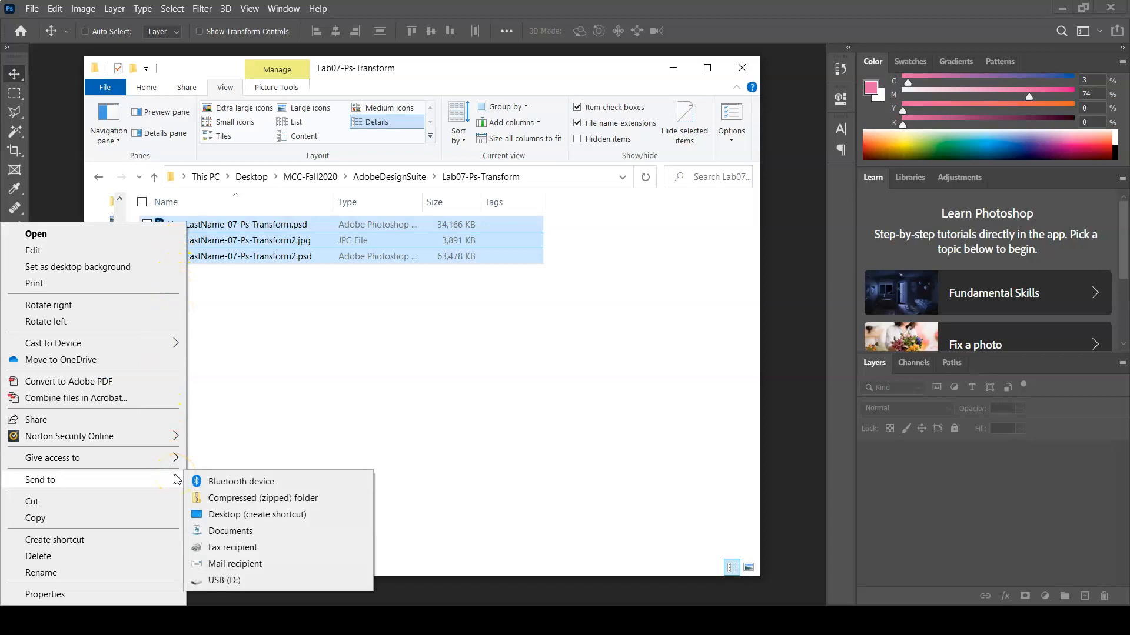
click(257, 499)
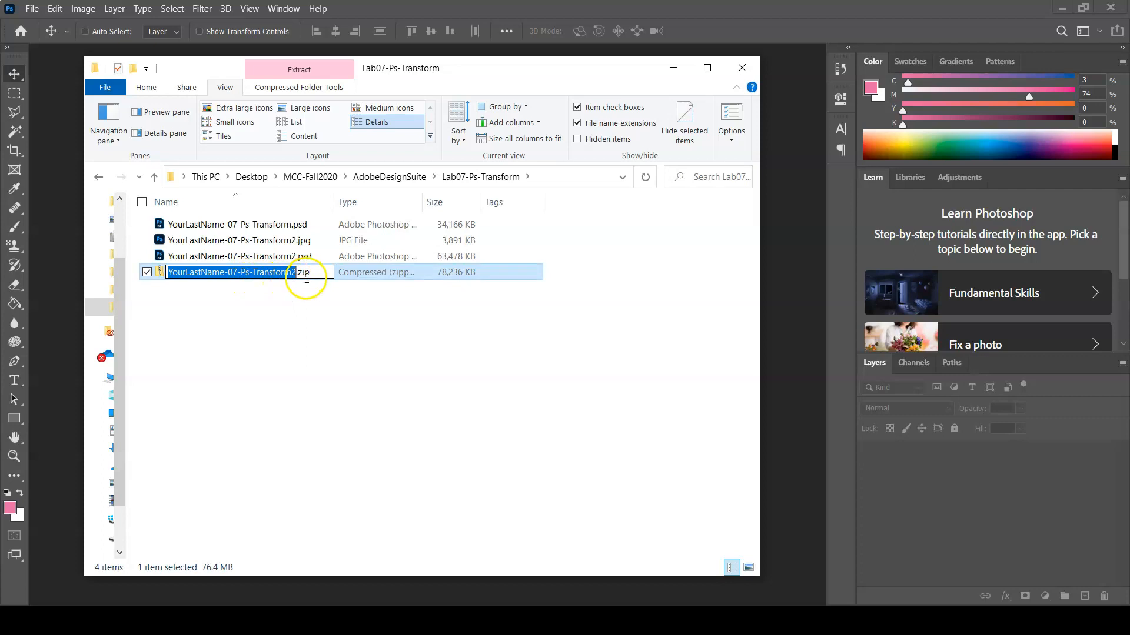
click(304, 321)
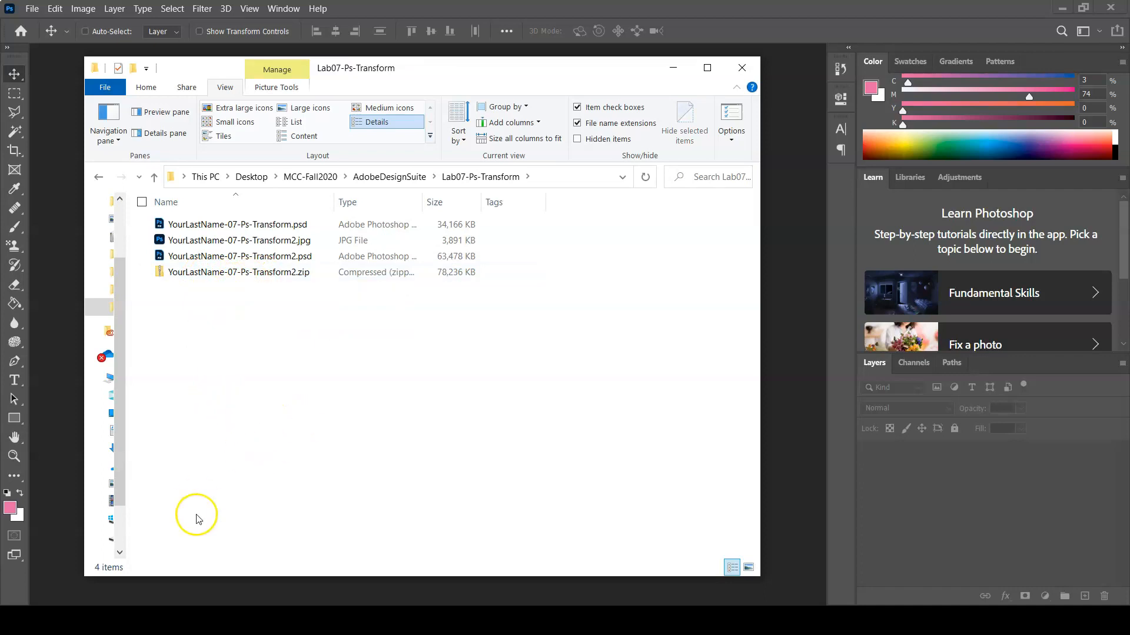
click(42, 573)
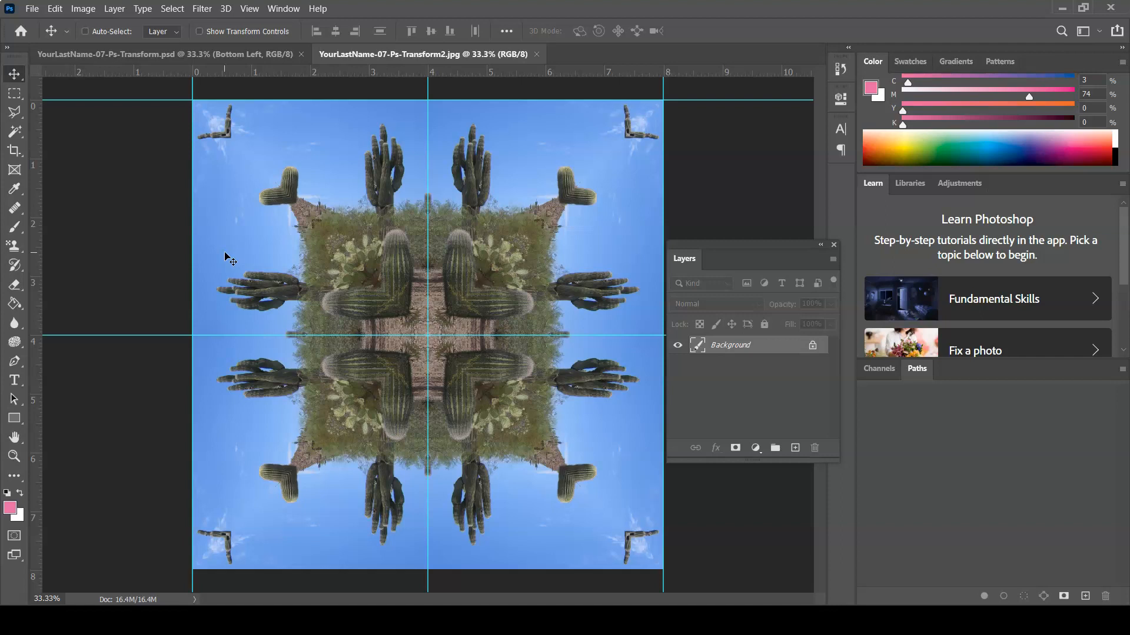
click(250, 255)
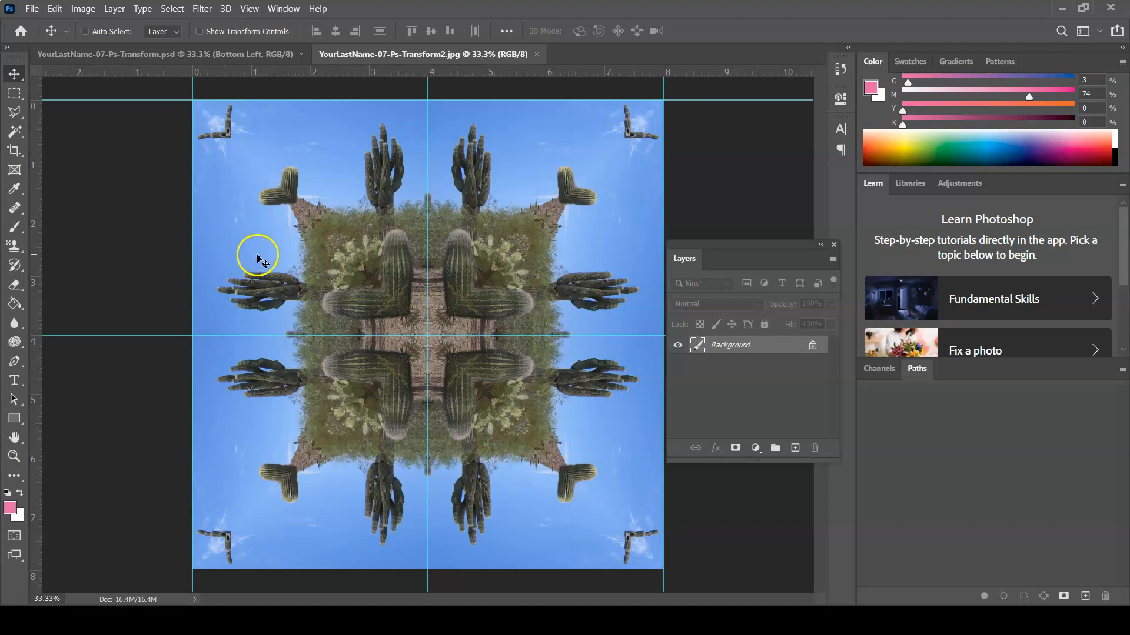